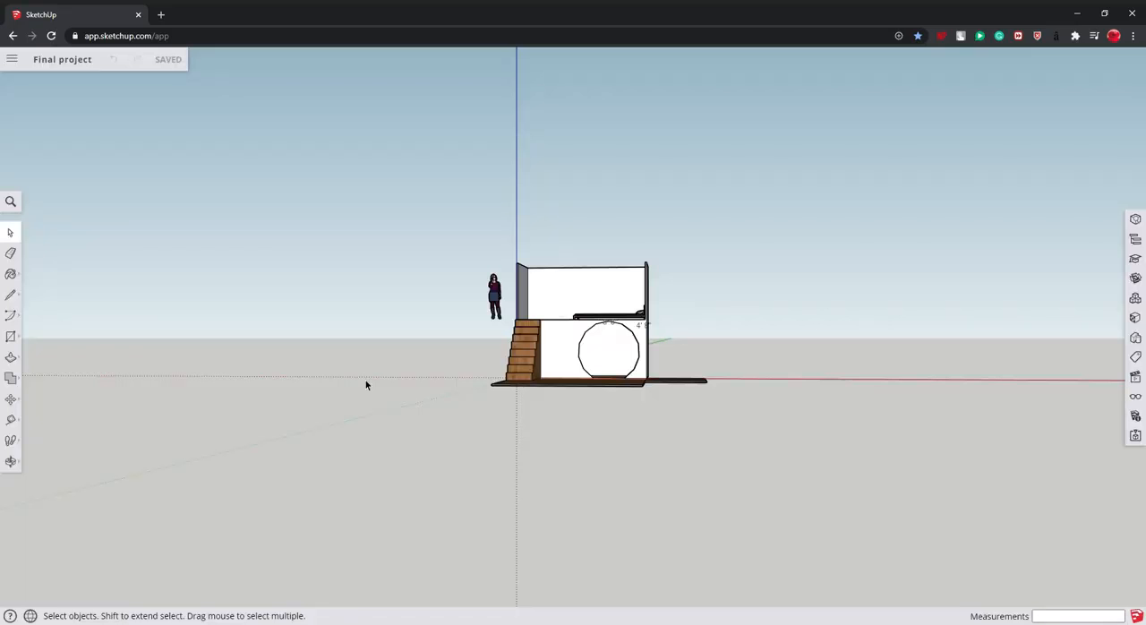
# - Explode the component that holds the bed and the standing figure in the house model
pyautogui.click(7, 397)
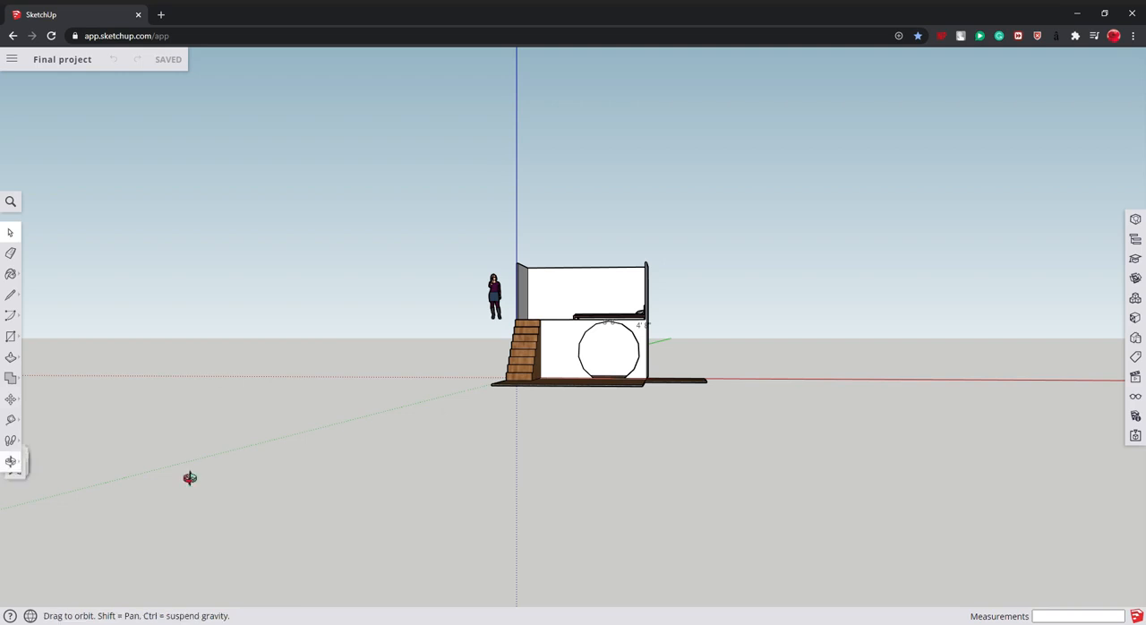
pyautogui.moveTo(310, 404); pyautogui.dragTo(648, 346)
pyautogui.scroll(5, 485, 278)
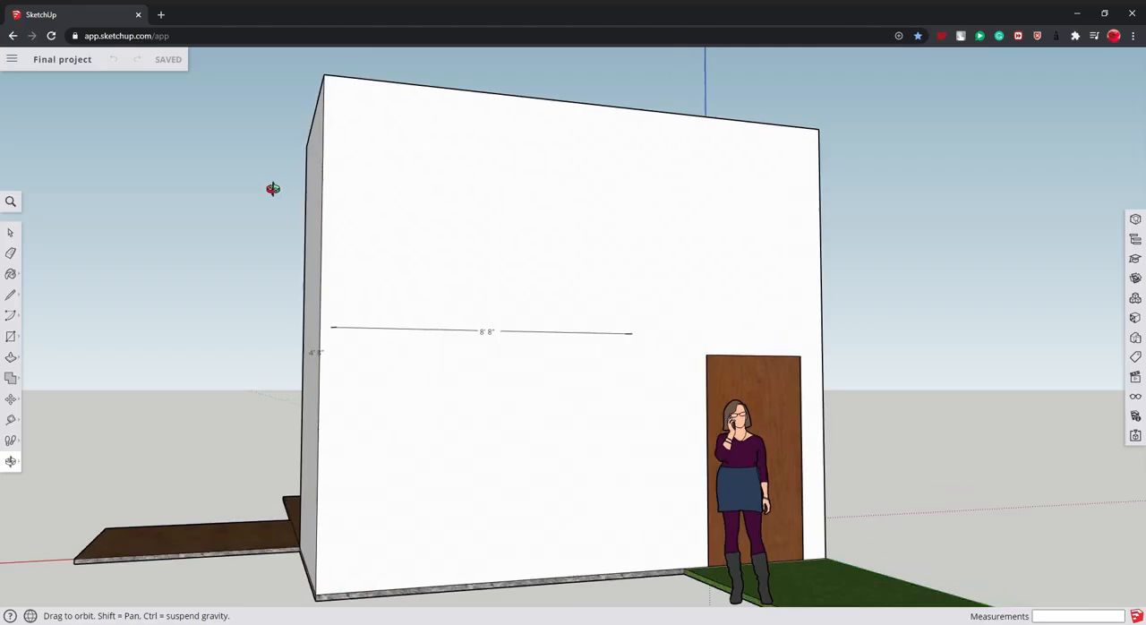
pyautogui.moveTo(274, 188); pyautogui.dragTo(341, 353)
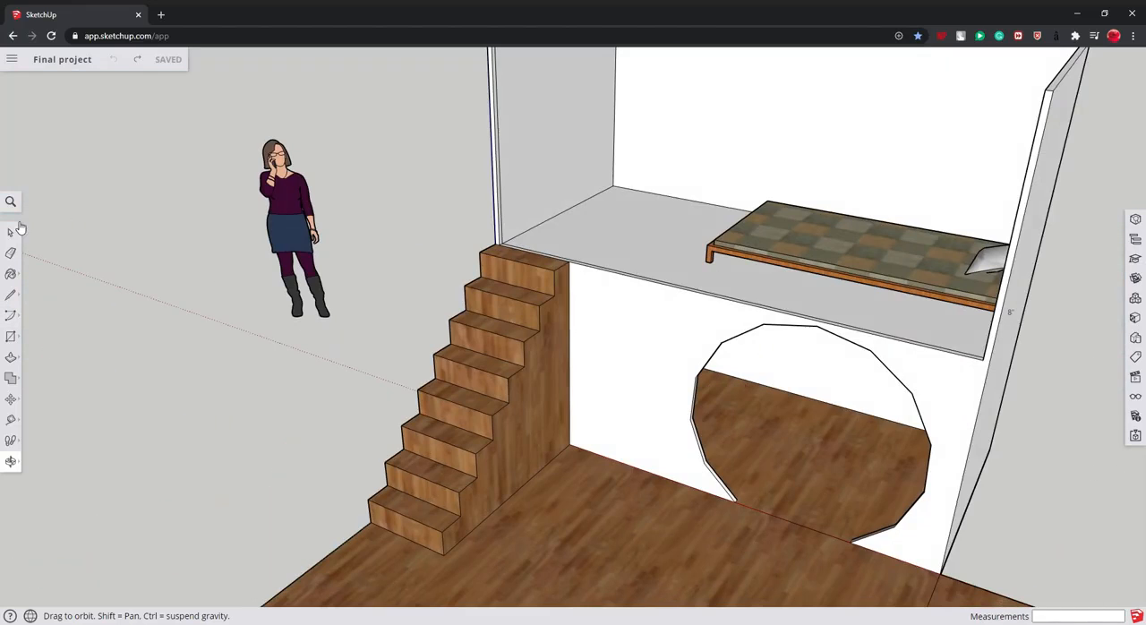
pyautogui.click(13, 231)
pyautogui.rightClick(822, 256)
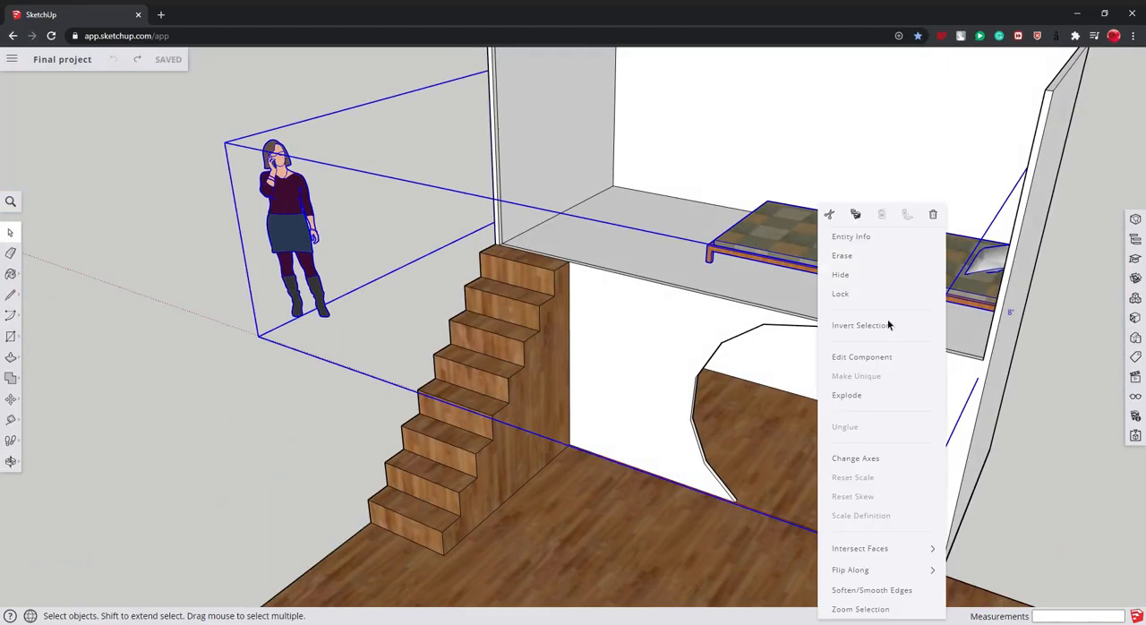
pyautogui.click(901, 395)
pyautogui.click(1017, 324)
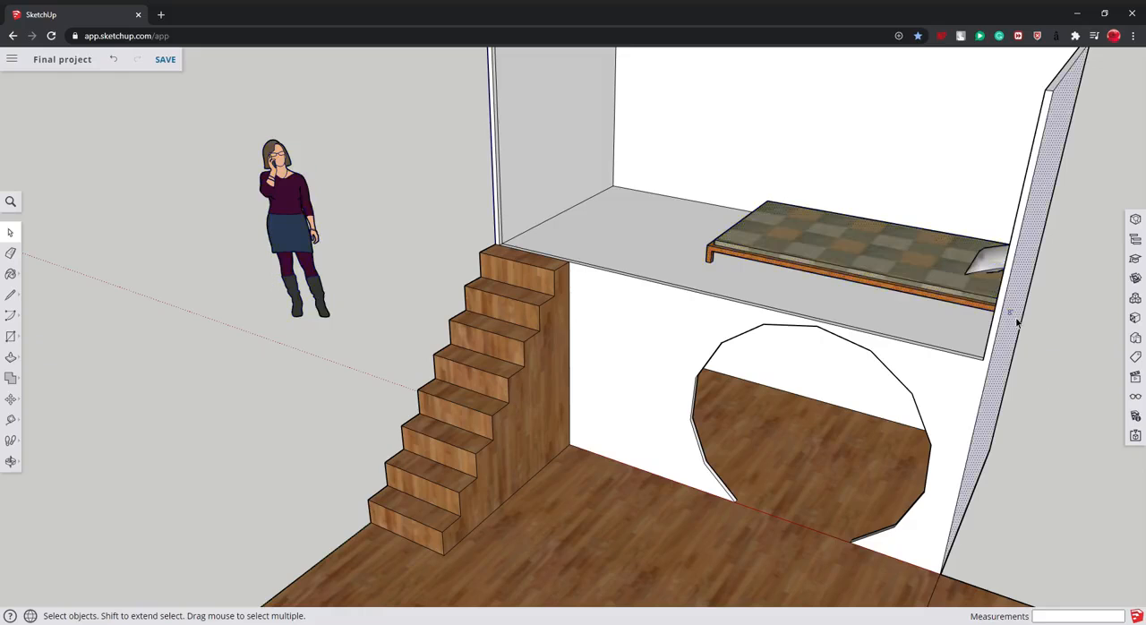
pyautogui.click(1042, 354)
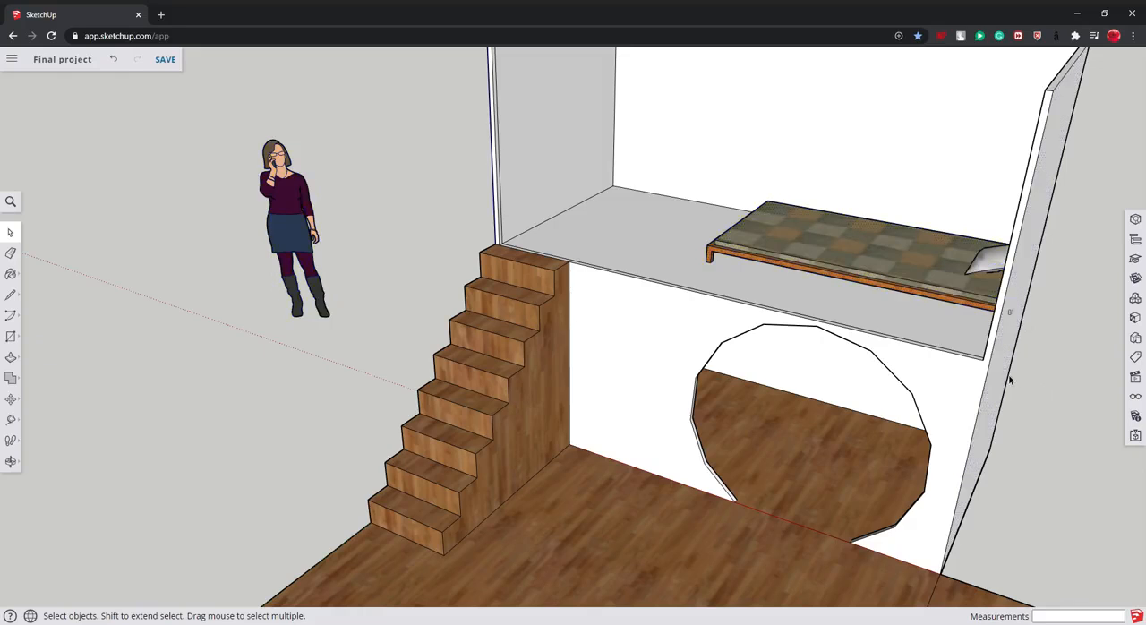
# - Check the bed component for errors with Solid Inspector, without fixing any of them
pyautogui.doubleClick(841, 240)
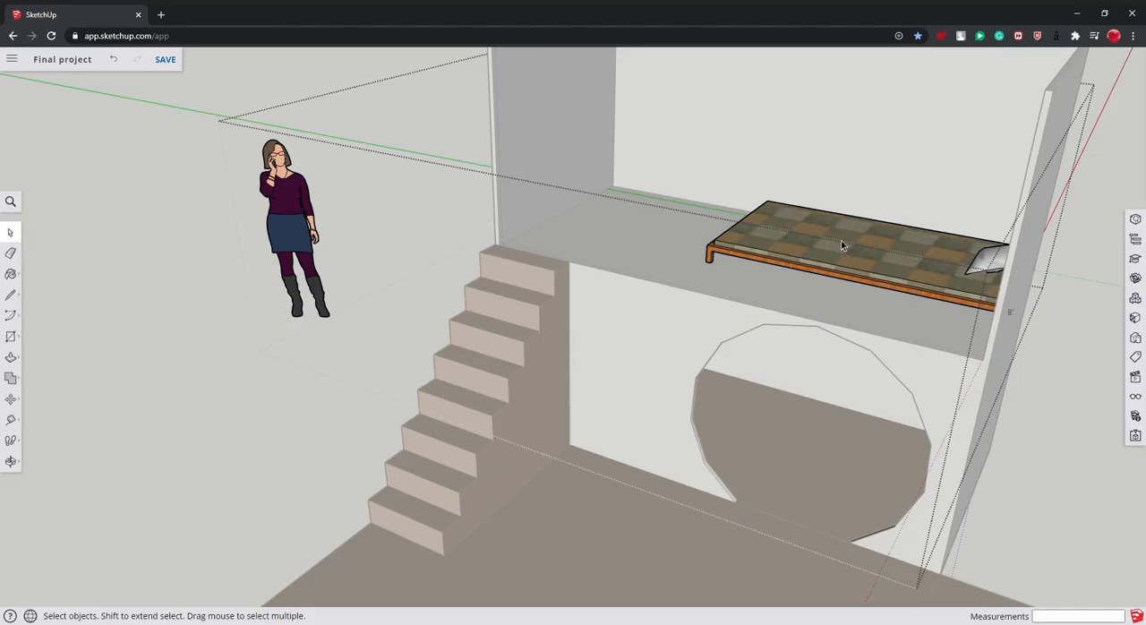
pyautogui.click(1134, 437)
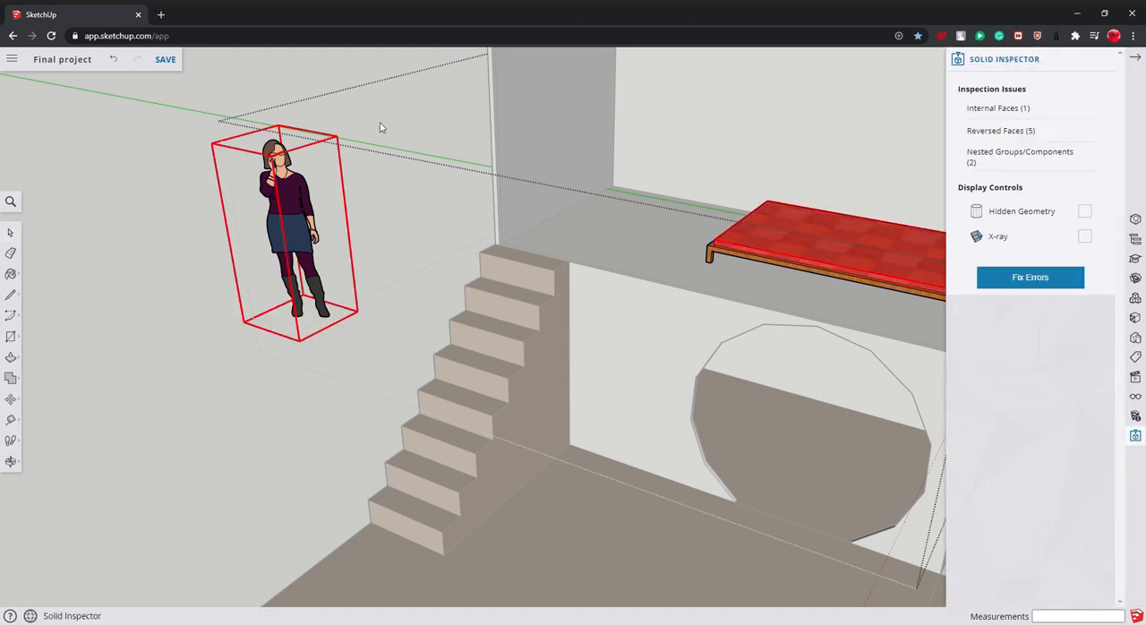
pyautogui.click(1136, 57)
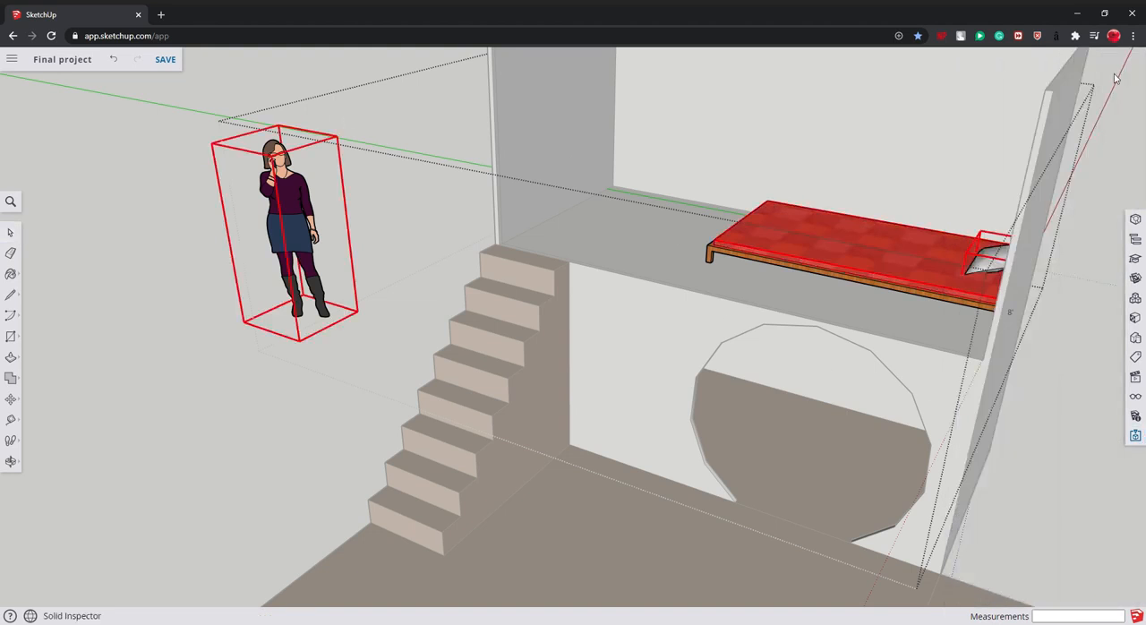
pyautogui.click(1043, 377)
# - Examine the loft bed, staircase and lower room with the round opening from several angles
pyautogui.press('o')
pyautogui.moveTo(836, 428); pyautogui.dragTo(1044, 371)
pyautogui.moveTo(1001, 294); pyautogui.dragTo(866, 251)
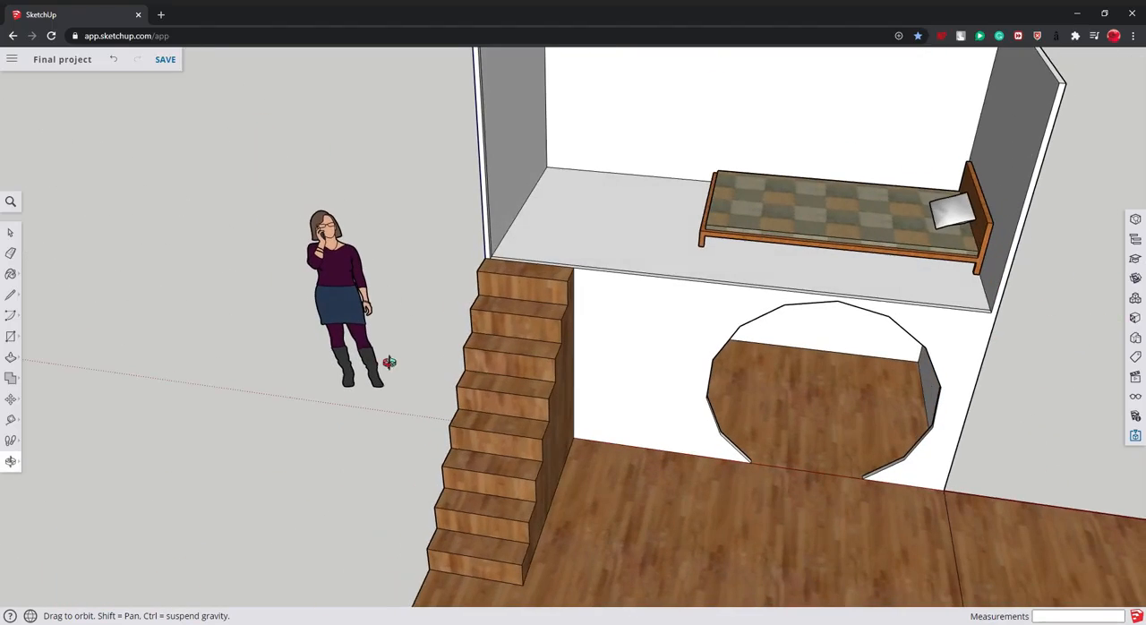
pyautogui.moveTo(686, 302); pyautogui.dragTo(957, 244)
pyautogui.moveTo(934, 122); pyautogui.dragTo(853, 123)
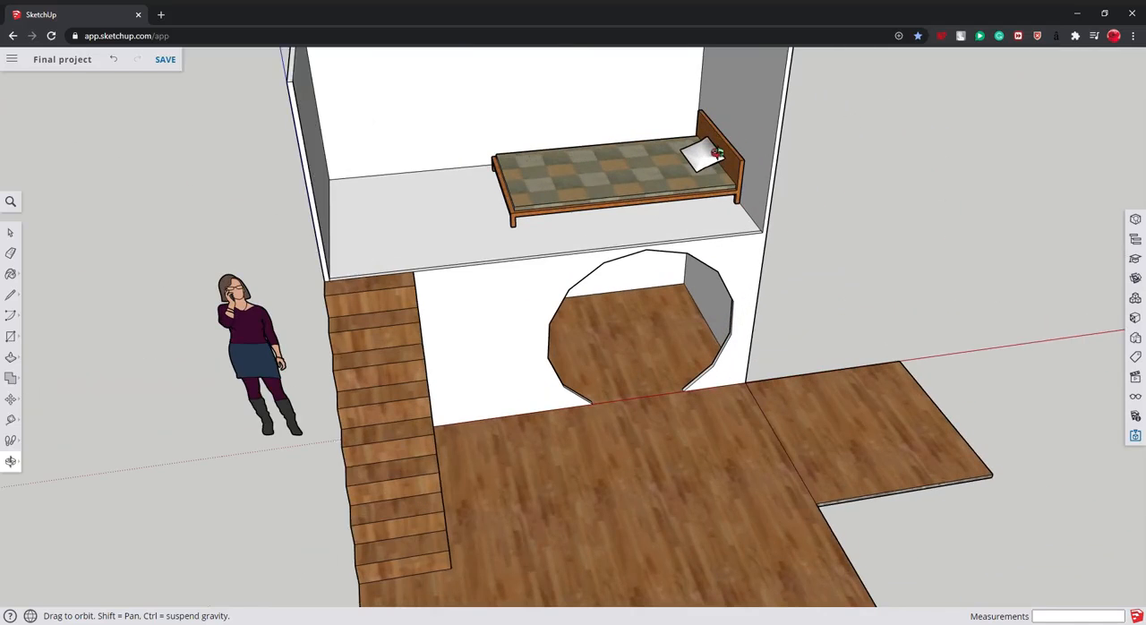
pyautogui.moveTo(675, 184); pyautogui.dragTo(598, 175)
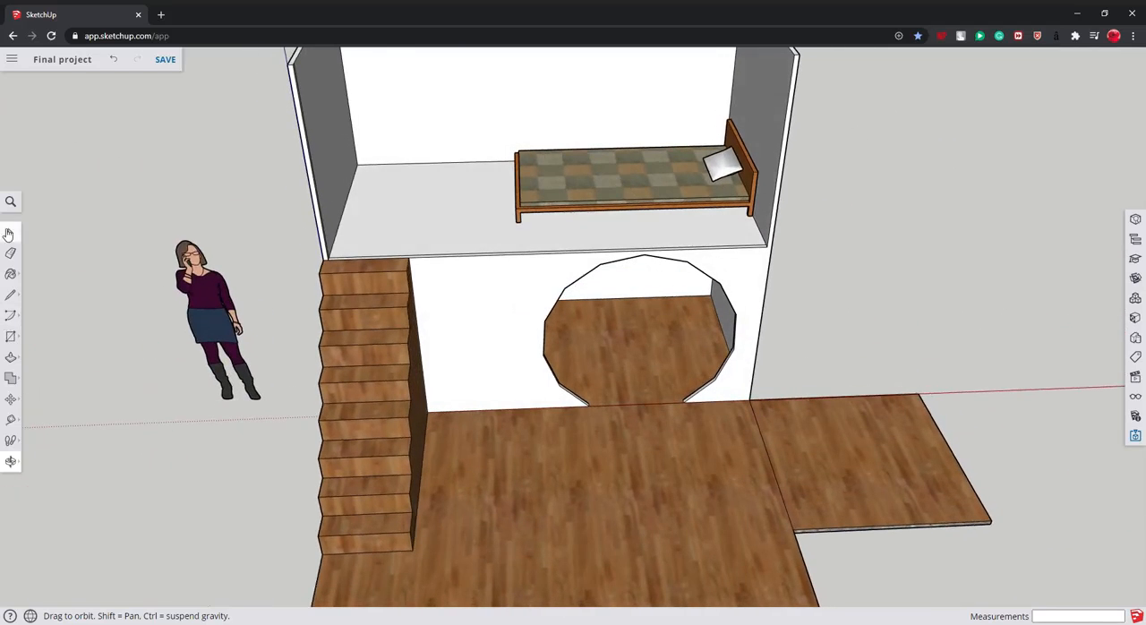
# - Position the camera on the loft floor, look around and walk towards the bed's headboard
pyautogui.click(11, 440)
pyautogui.click(50, 444)
pyautogui.click(462, 207)
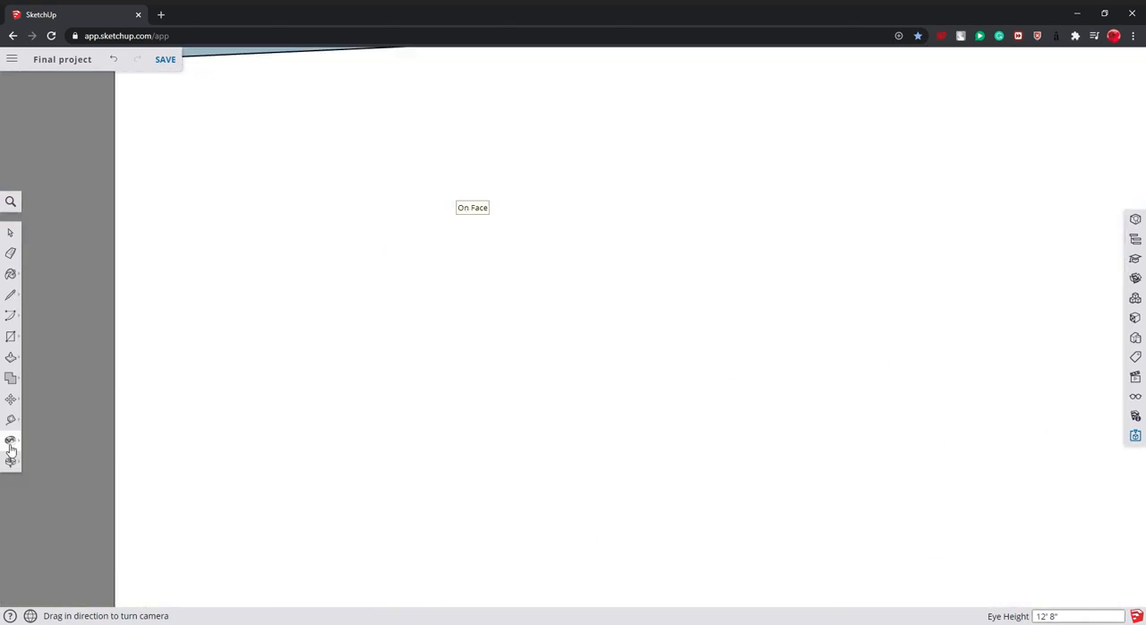
pyautogui.moveTo(468, 450); pyautogui.dragTo(313, 419)
pyautogui.moveTo(558, 412); pyautogui.dragTo(5, 471)
pyautogui.moveTo(358, 197); pyautogui.dragTo(332, 573)
pyautogui.moveTo(525, 403); pyautogui.dragTo(614, 292)
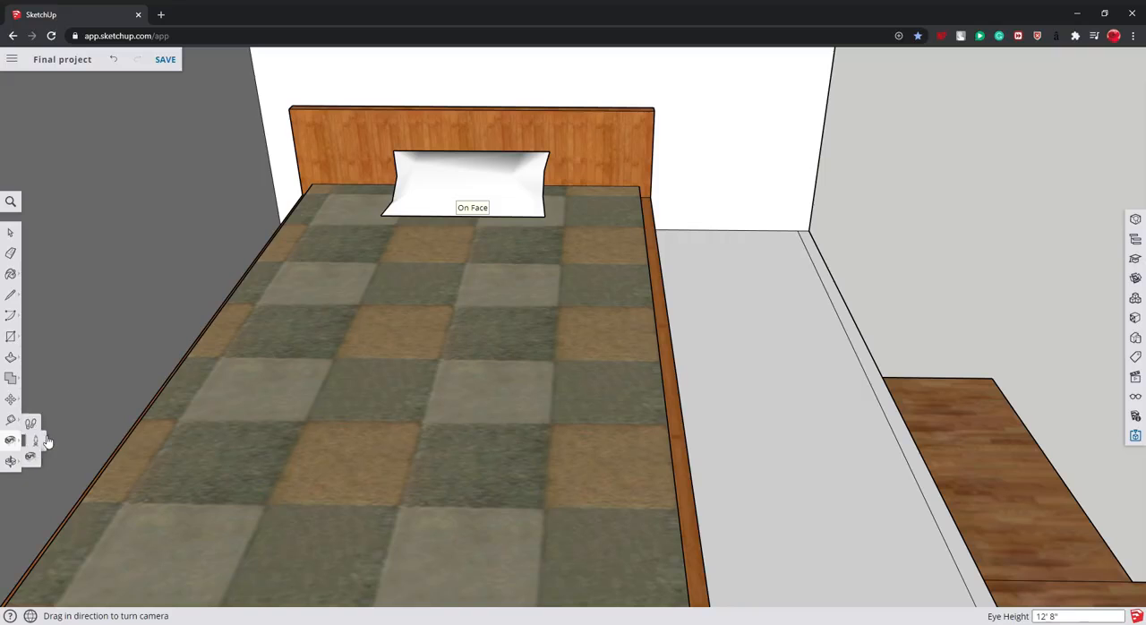
pyautogui.click(46, 439)
pyautogui.moveTo(581, 376); pyautogui.dragTo(477, 300)
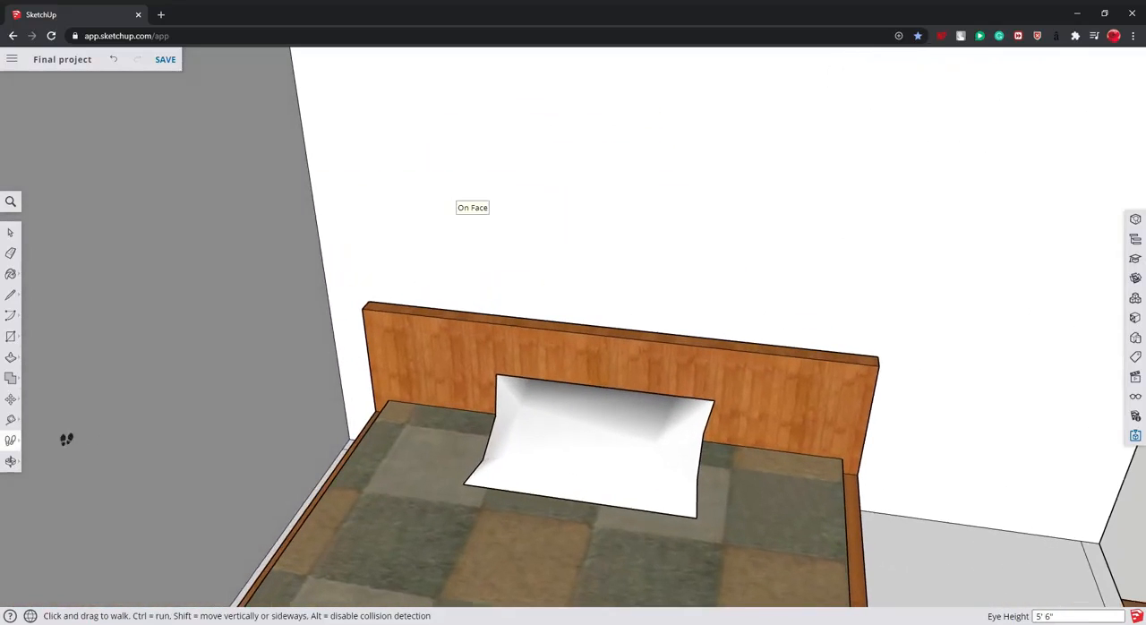
pyautogui.moveTo(12, 439)
pyautogui.click(40, 417)
pyautogui.moveTo(230, 415); pyautogui.dragTo(1085, 594)
# - View the house model from outside, taking in the loft, staircase and wooden floor
pyautogui.moveTo(1085, 594); pyautogui.dragTo(456, 141, button='middle')
pyautogui.scroll(6, 591, 92)
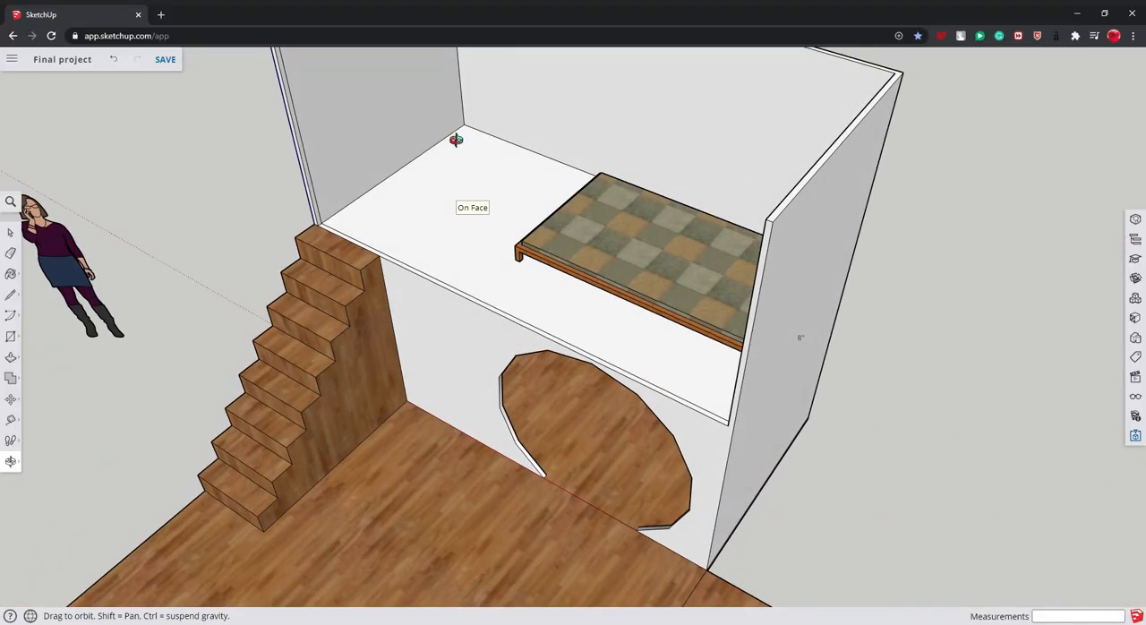
pyautogui.moveTo(626, 200); pyautogui.dragTo(918, 119)
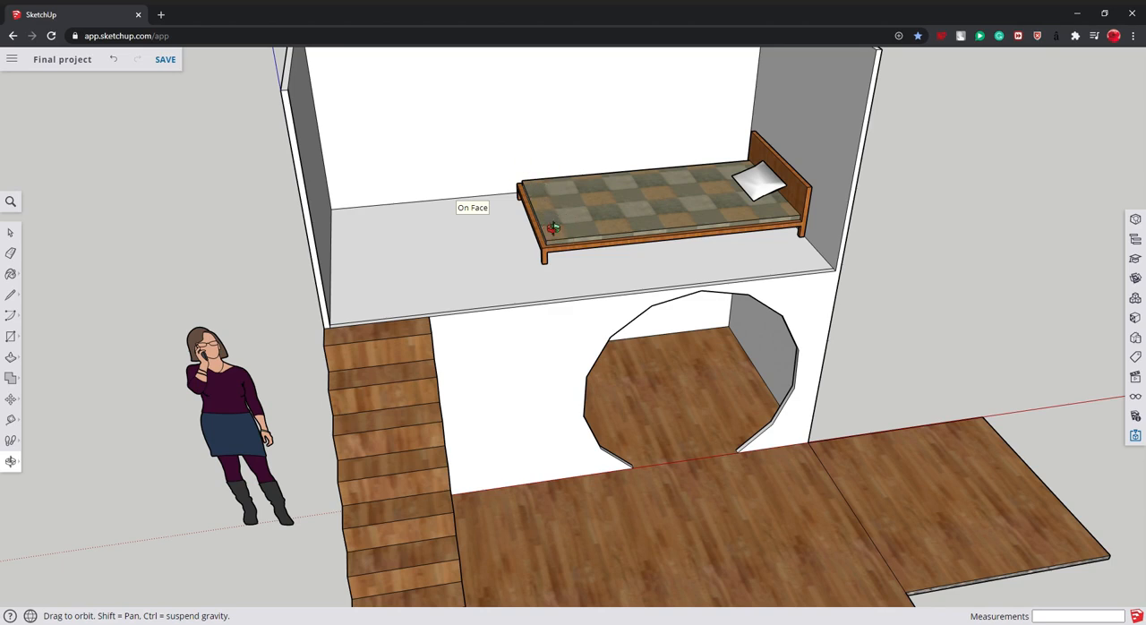
pyautogui.scroll(-8, 556, 517)
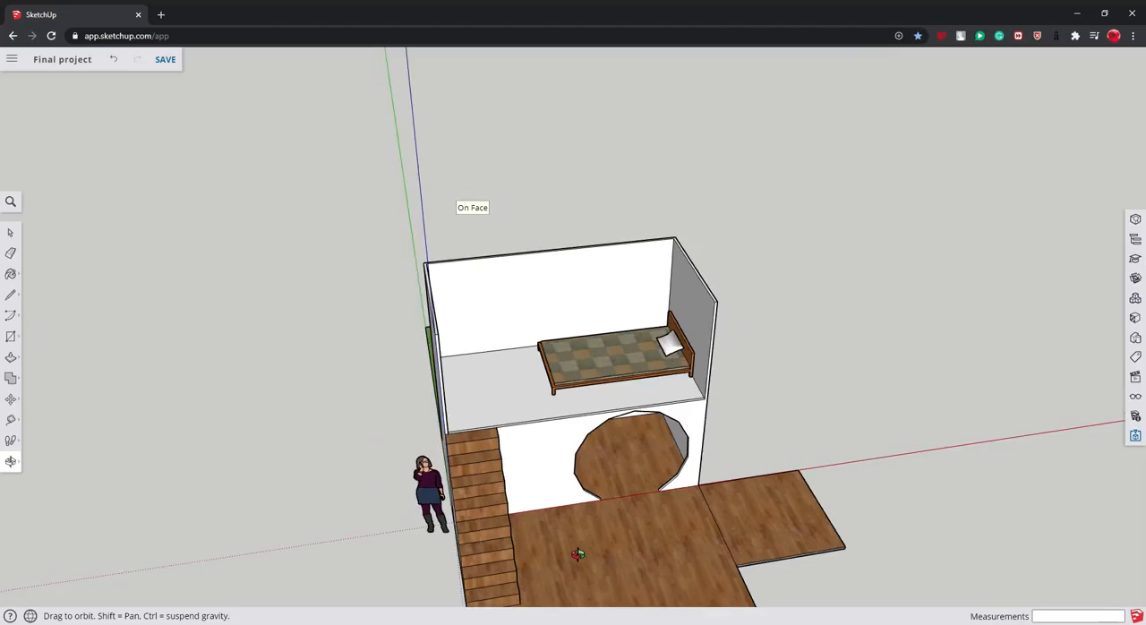
pyautogui.moveTo(402, 555); pyautogui.dragTo(488, 493)
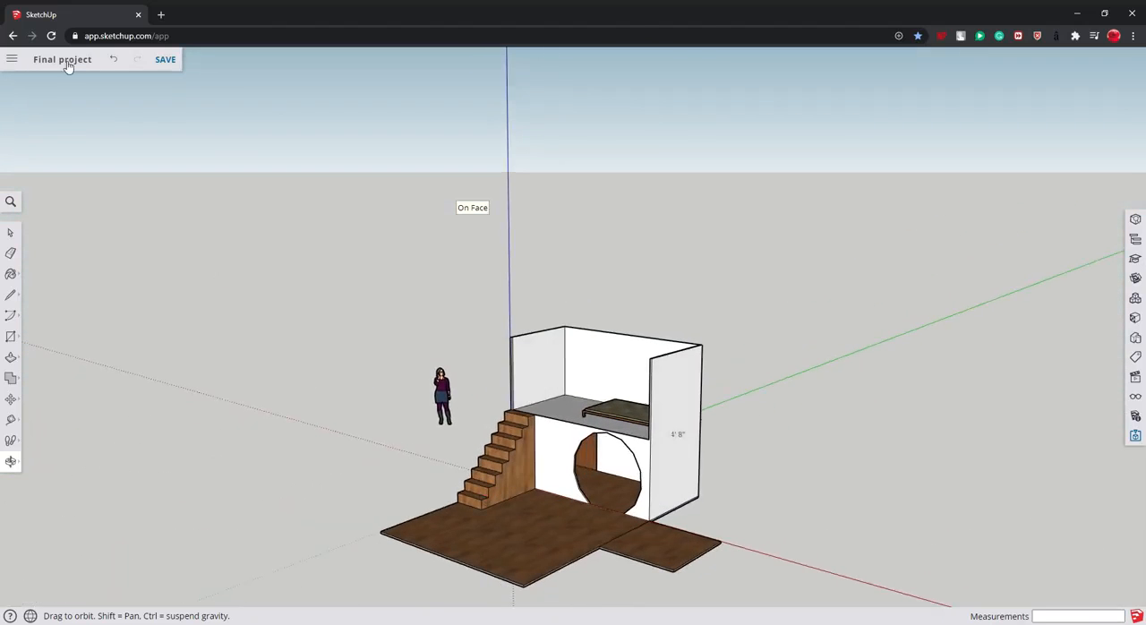
# - Create a new model from the home page, discarding the changes to the current one
pyautogui.click(11, 59)
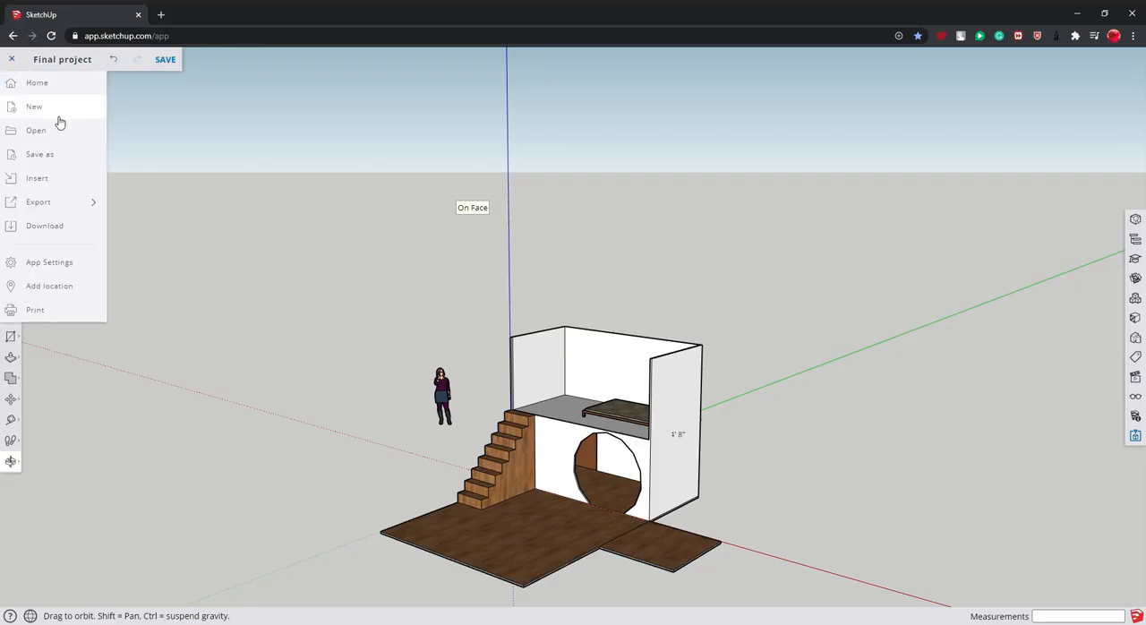
pyautogui.click(49, 83)
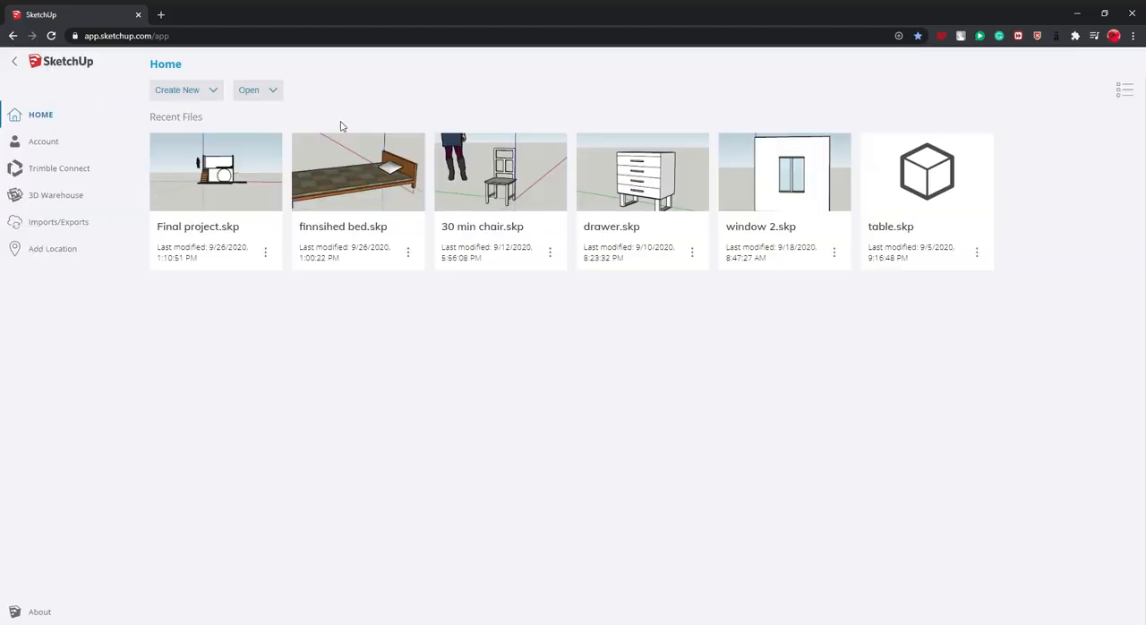
pyautogui.click(190, 91)
pyautogui.click(225, 114)
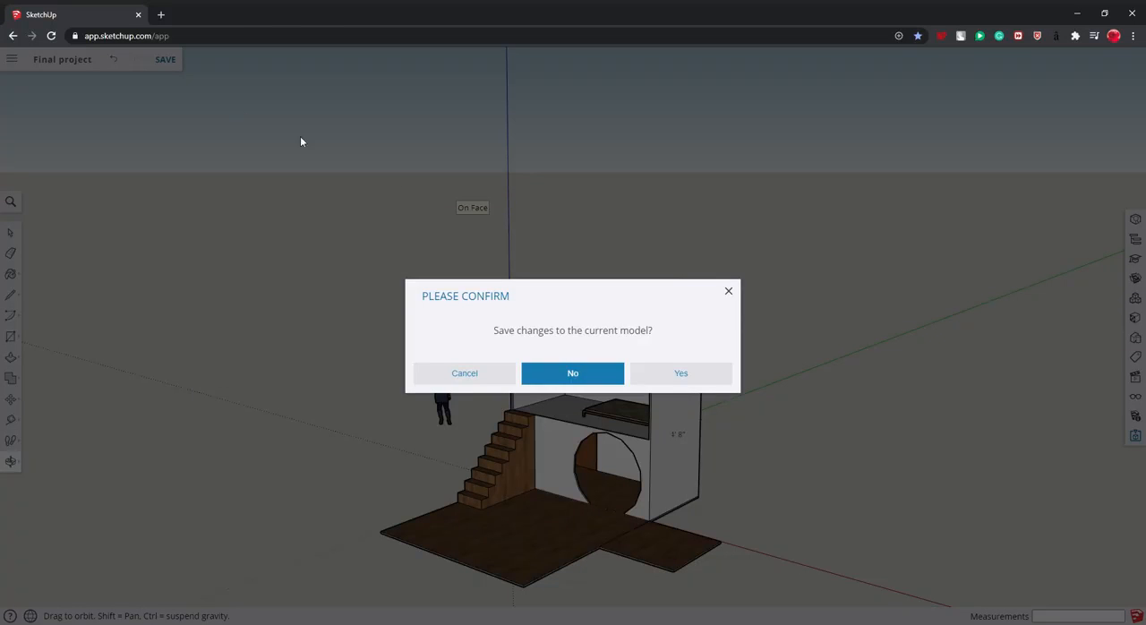
pyautogui.click(578, 374)
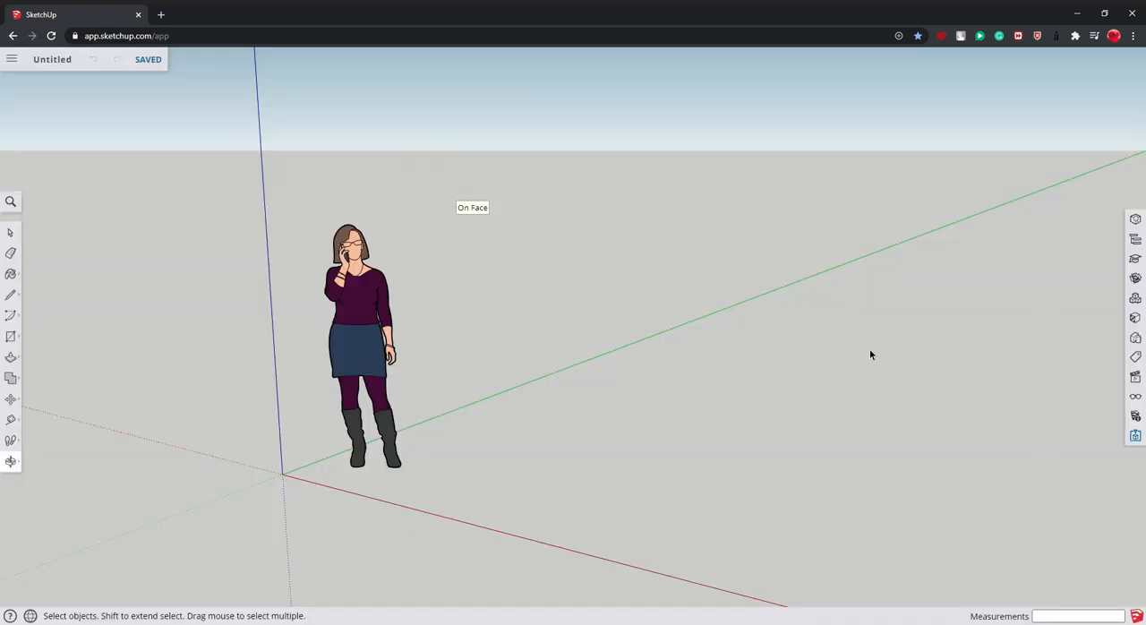
# - Draw a 2 by 2 inch square on the ground with one corner at the origin
pyautogui.scroll(-5, 698, 416)
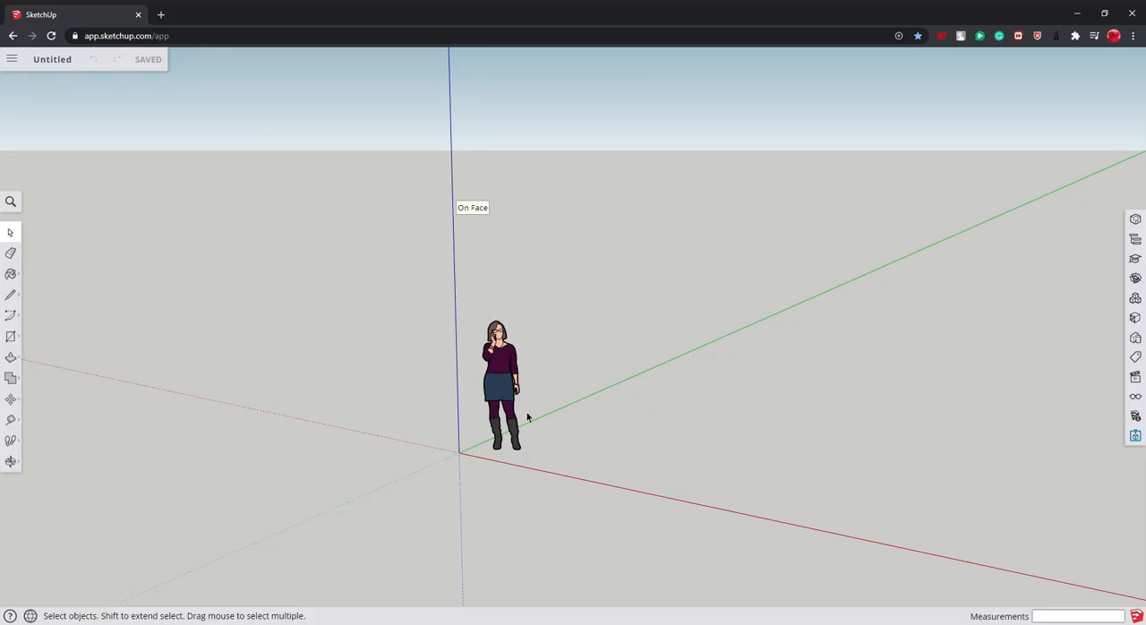
pyautogui.click(11, 461)
pyautogui.moveTo(361, 425); pyautogui.dragTo(854, 444)
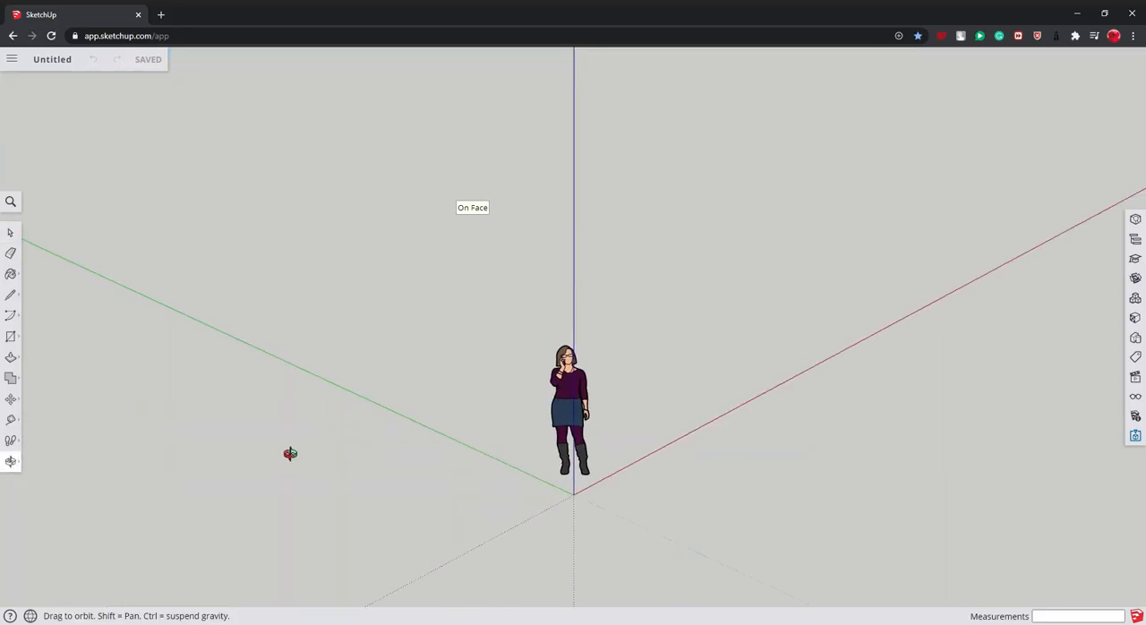
pyautogui.moveTo(289, 453); pyautogui.dragTo(782, 291)
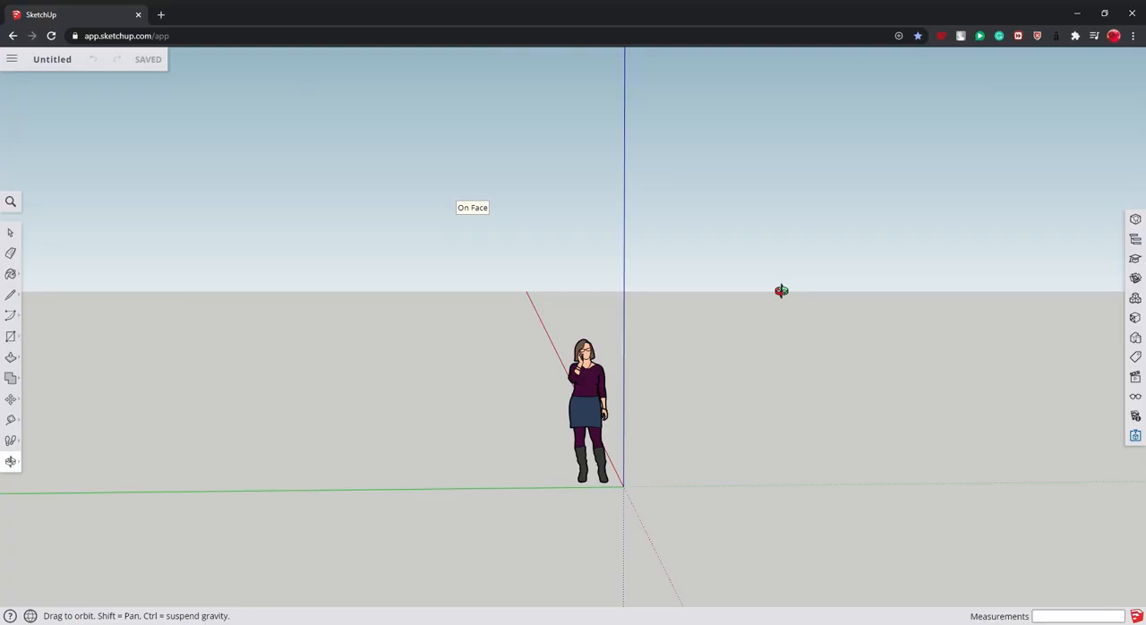
pyautogui.moveTo(782, 291); pyautogui.dragTo(653, 447)
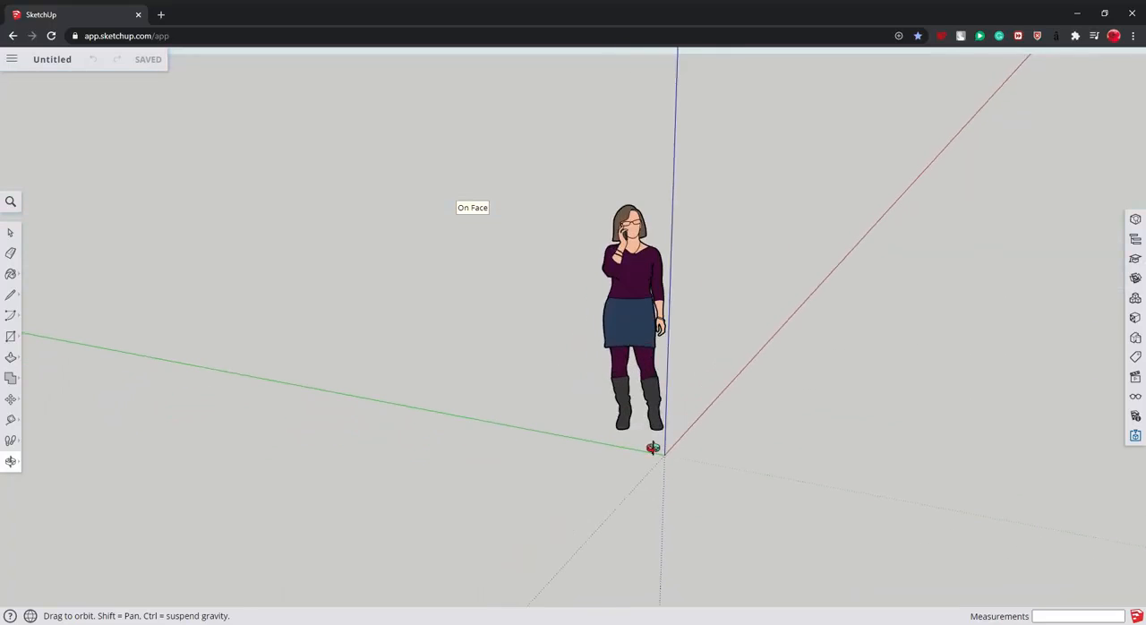
pyautogui.click(11, 337)
pyautogui.click(663, 455)
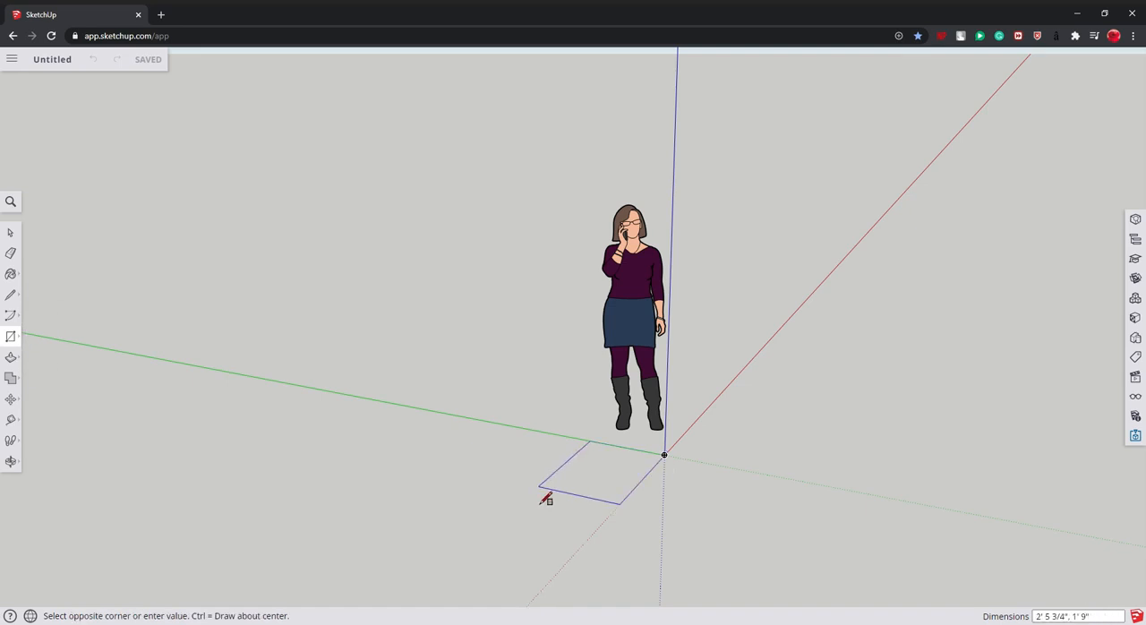
pyautogui.press('Return')
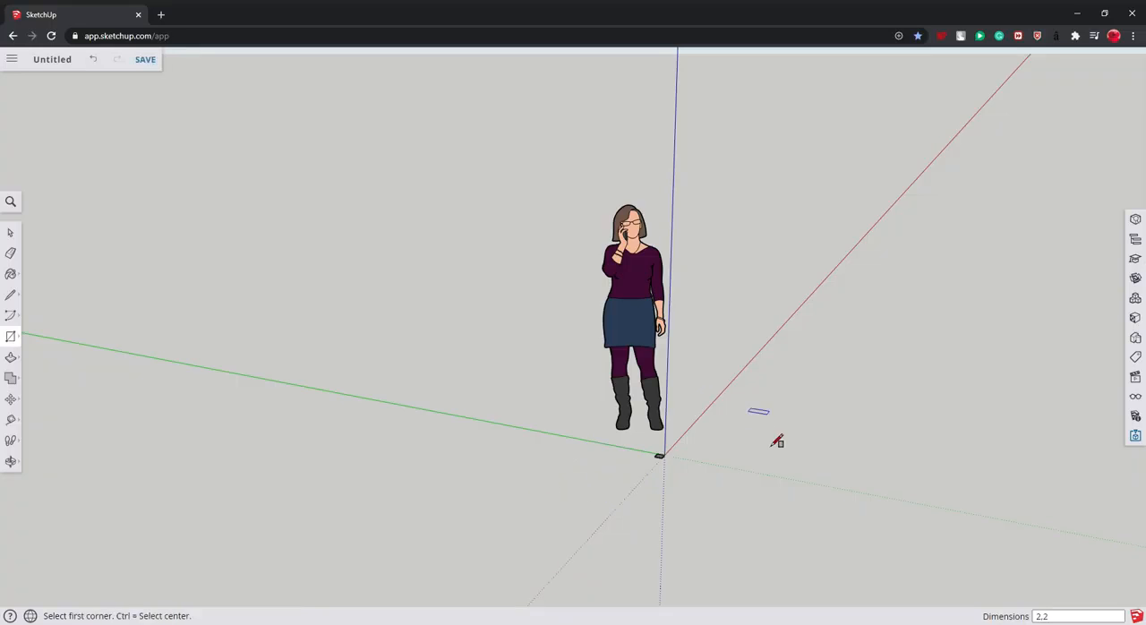
# - Push/Pull the square upward by 2' to form a post
pyautogui.scroll(5, 734, 466)
pyautogui.scroll(3, 535, 353)
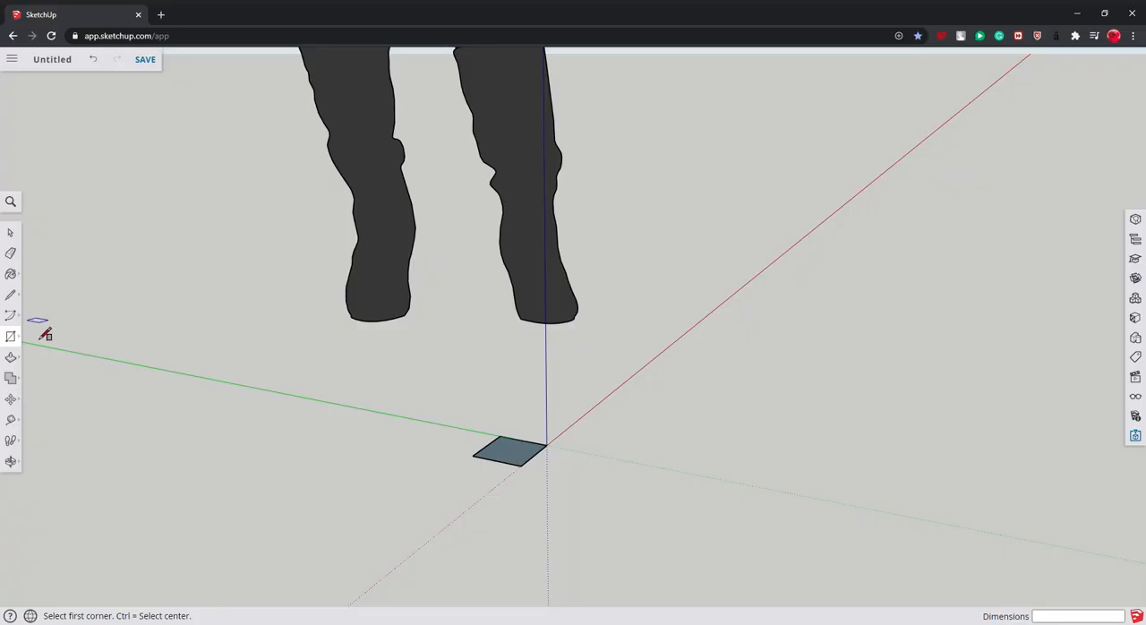
pyautogui.click(11, 357)
pyautogui.click(521, 456)
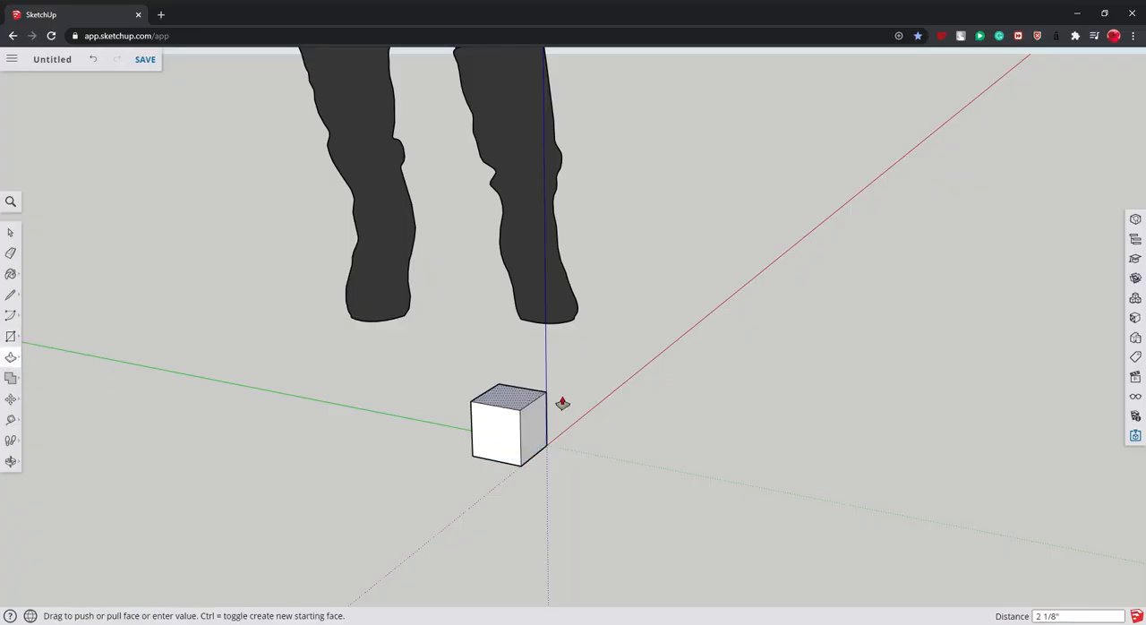
pyautogui.write("2'")
pyautogui.press('Return')
pyautogui.scroll(-5, 582, 130)
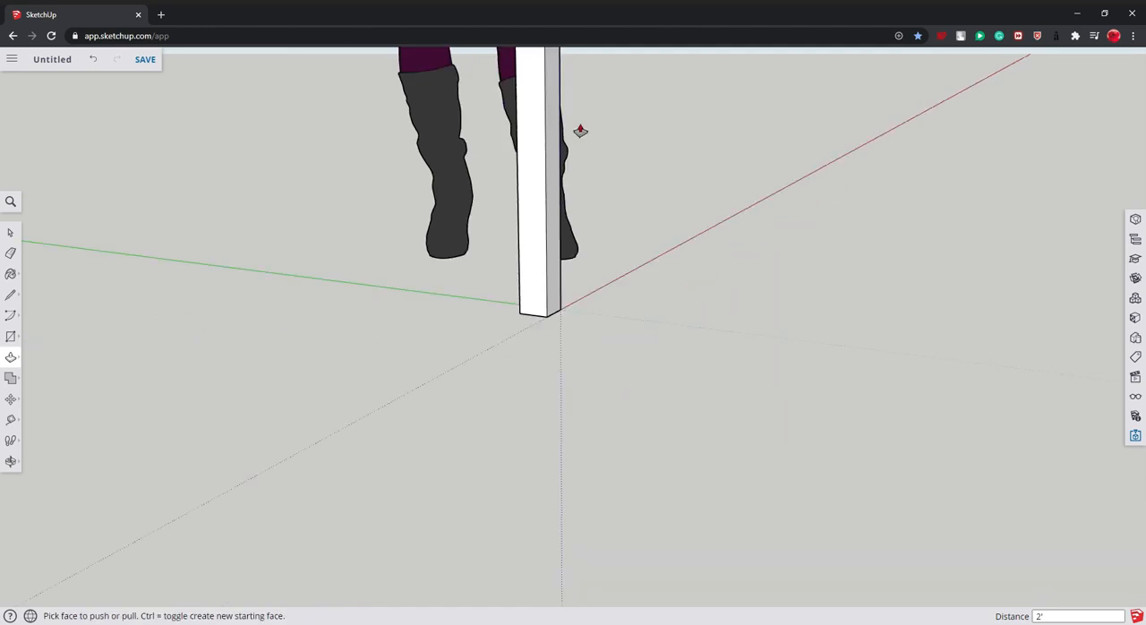
# - Make the whole post a component with the definition name "night table foot"
pyautogui.click(11, 461)
pyautogui.moveTo(314, 421); pyautogui.dragTo(487, 250)
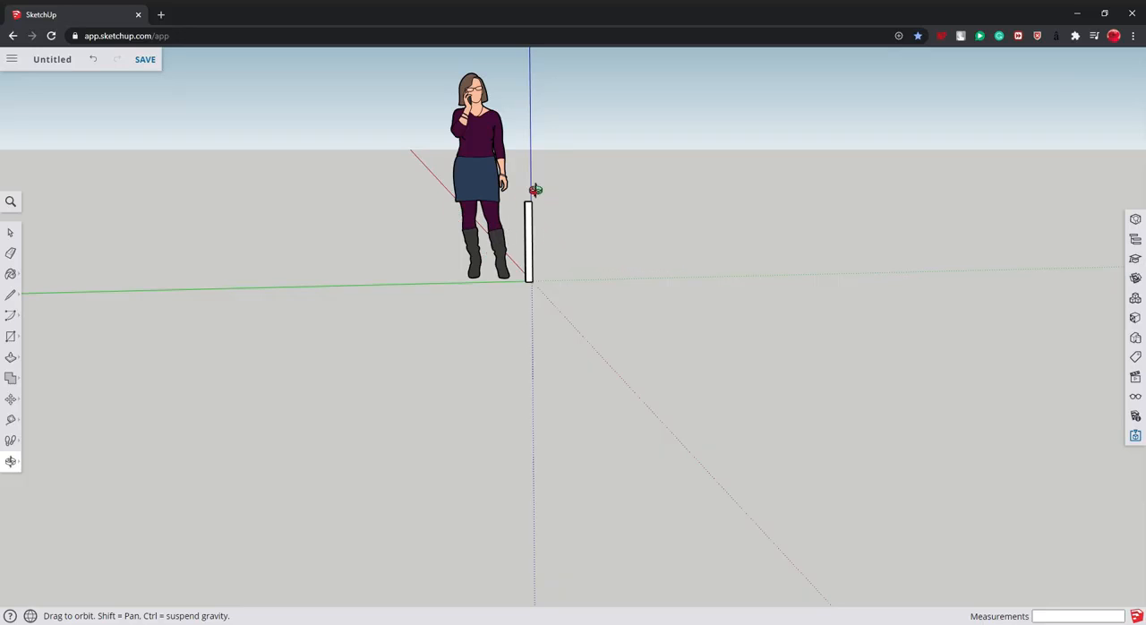
pyautogui.moveTo(560, 229); pyautogui.dragTo(609, 297)
pyautogui.click(11, 233)
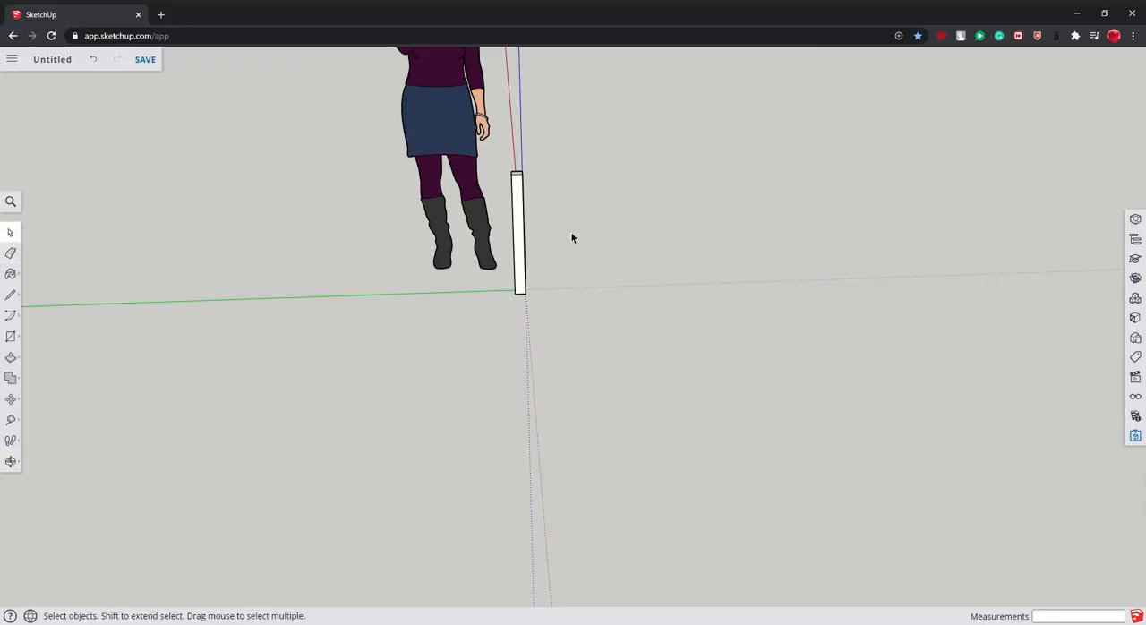
pyautogui.click(519, 236)
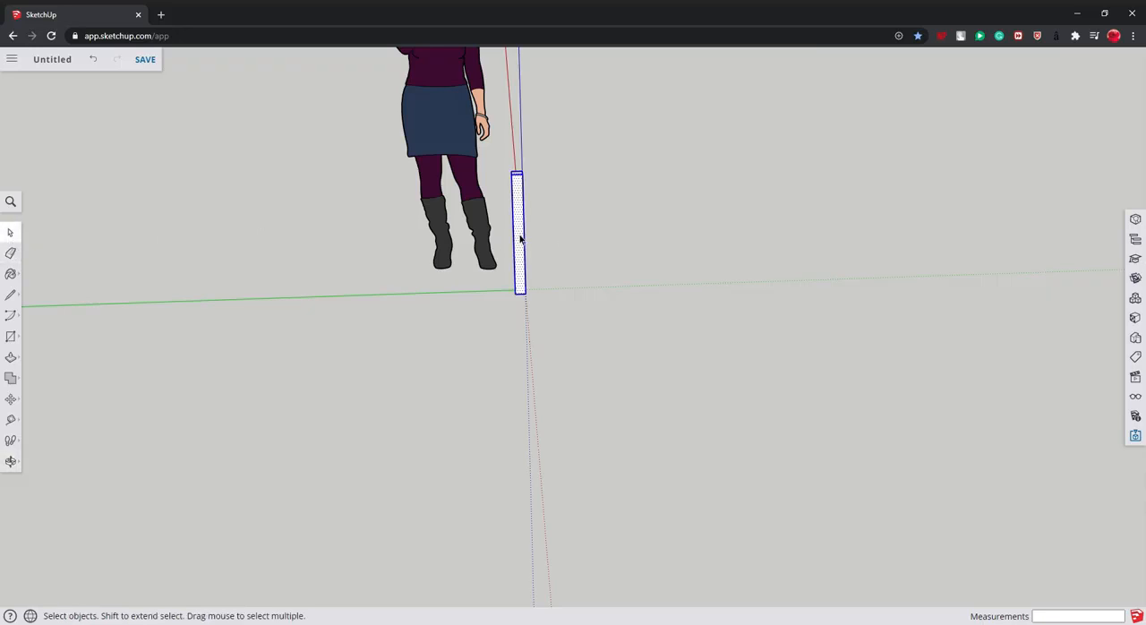
pyautogui.press('g')
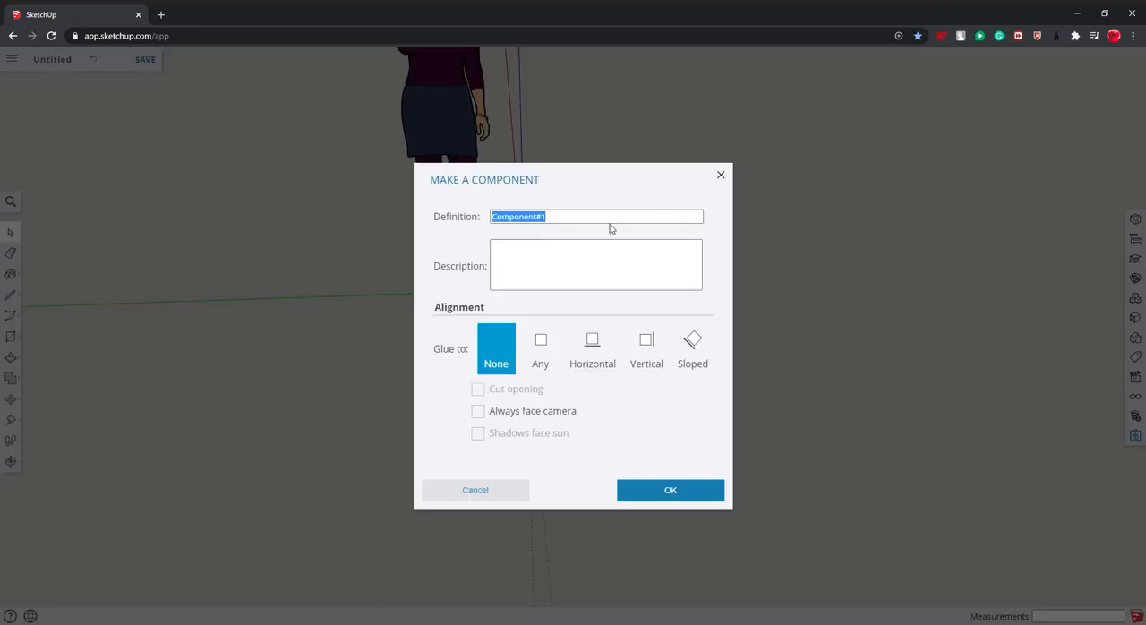
pyautogui.press('BackSpace')
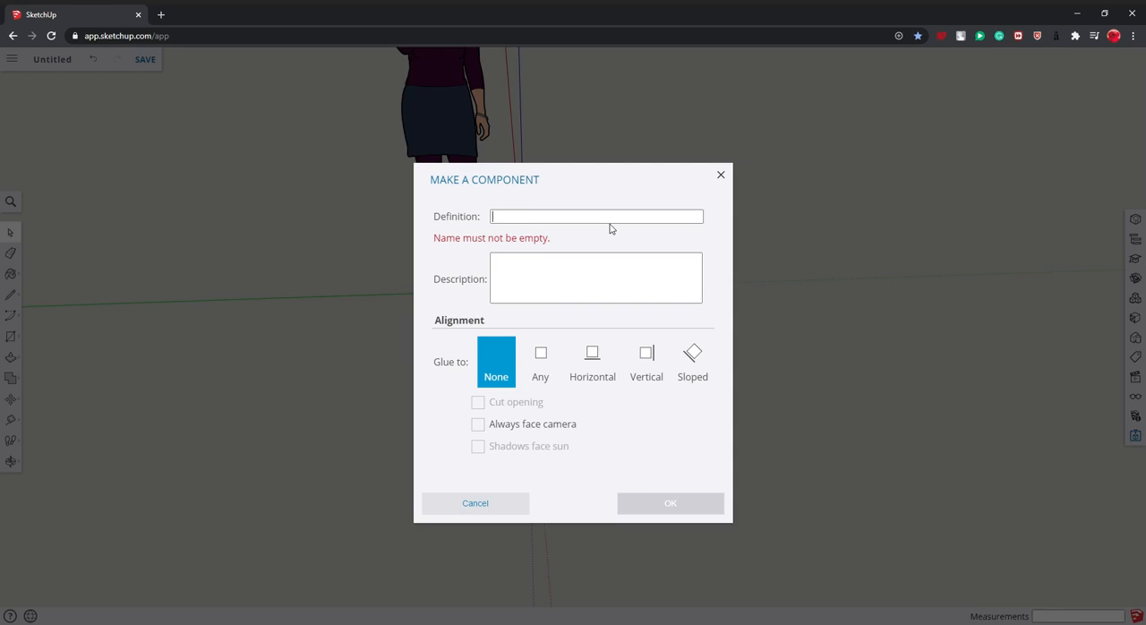
pyautogui.write('night table')
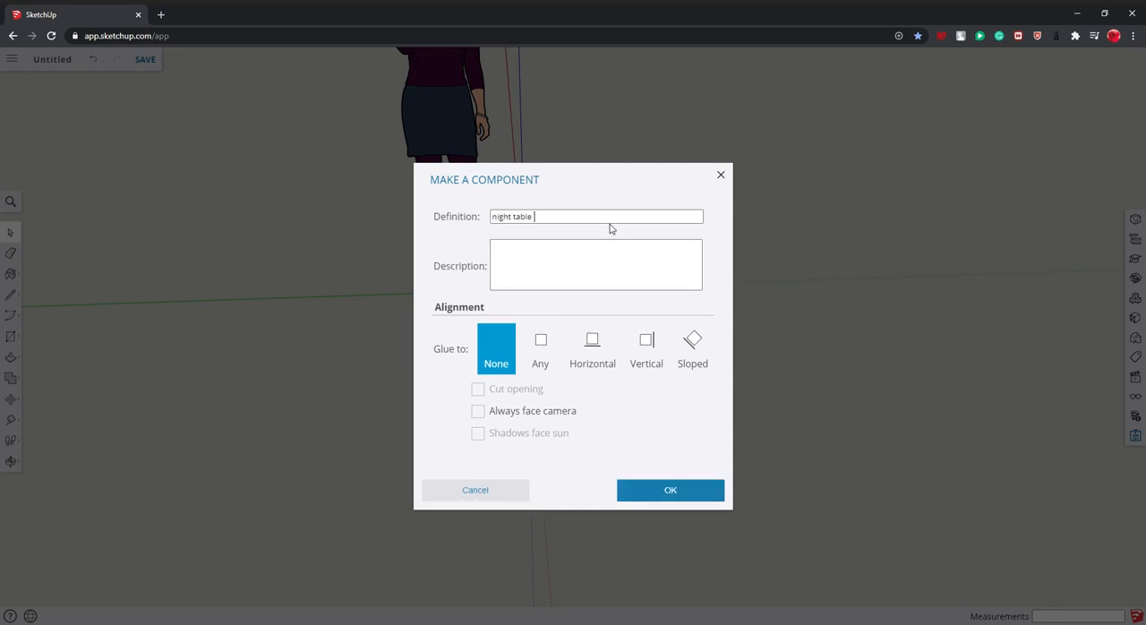
pyautogui.write(' foot')
pyautogui.click(691, 490)
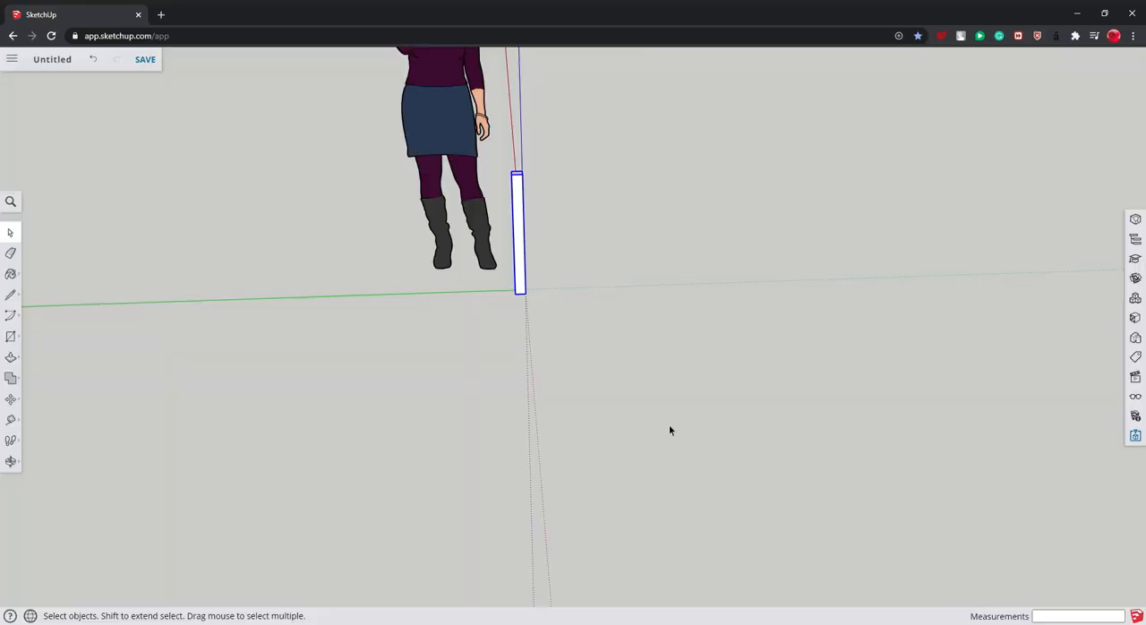
# - Copy the table foot 2'2" along the green axis, using its bottom corner as the base point
pyautogui.scroll(2, 335, 194)
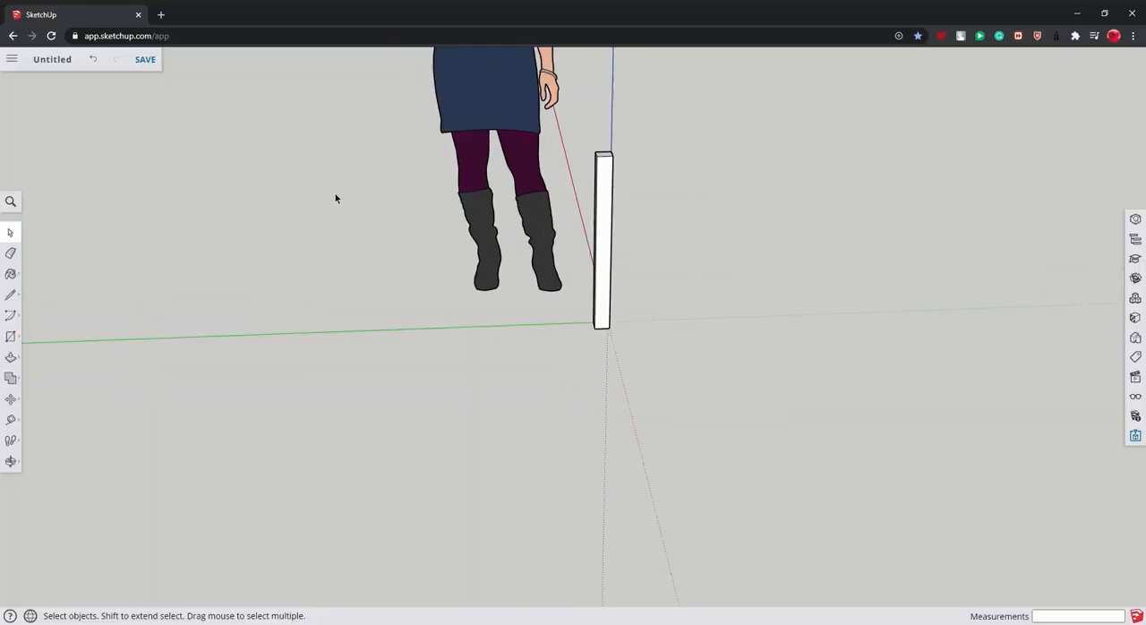
pyautogui.moveTo(335, 193); pyautogui.dragTo(657, 210, button='middle')
pyautogui.doubleClick(662, 211)
pyautogui.click(726, 222)
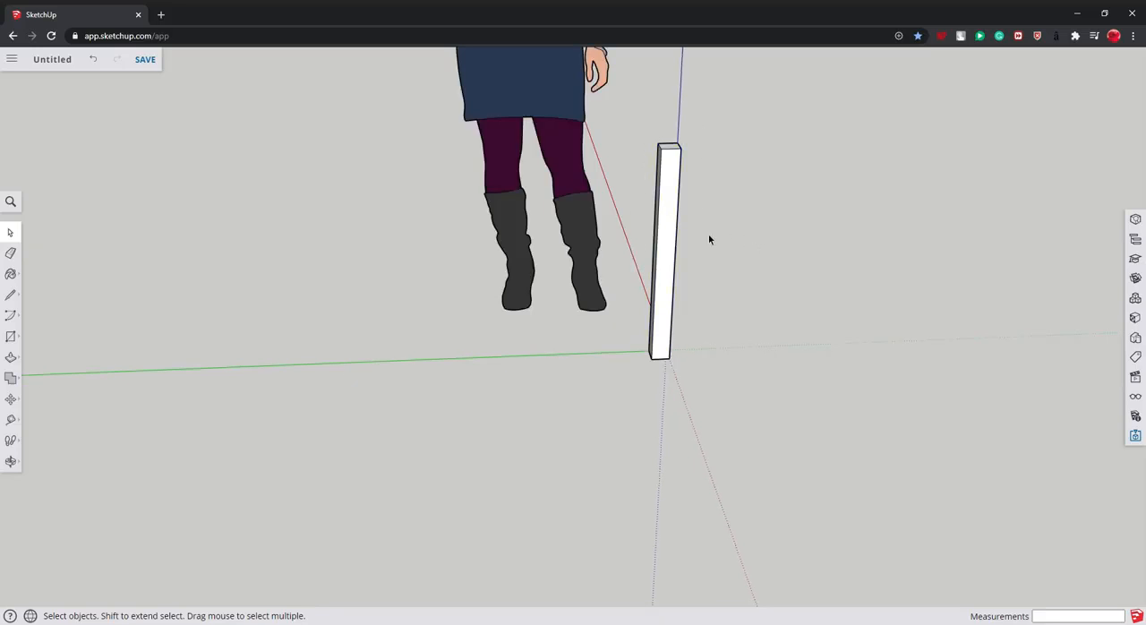
pyautogui.click(672, 222)
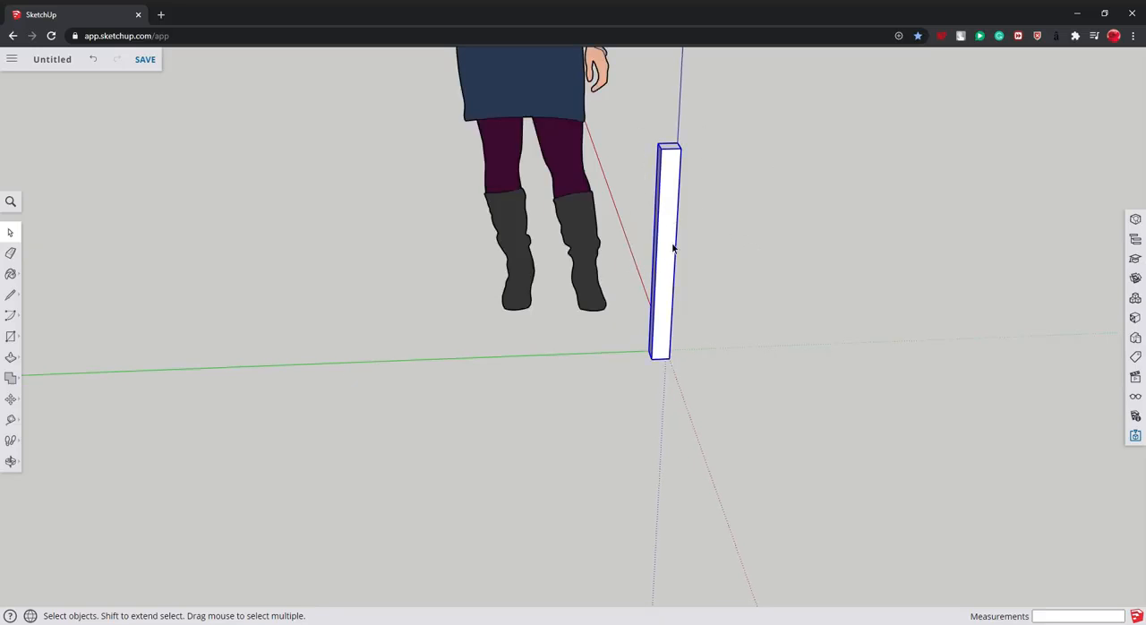
pyautogui.press('m')
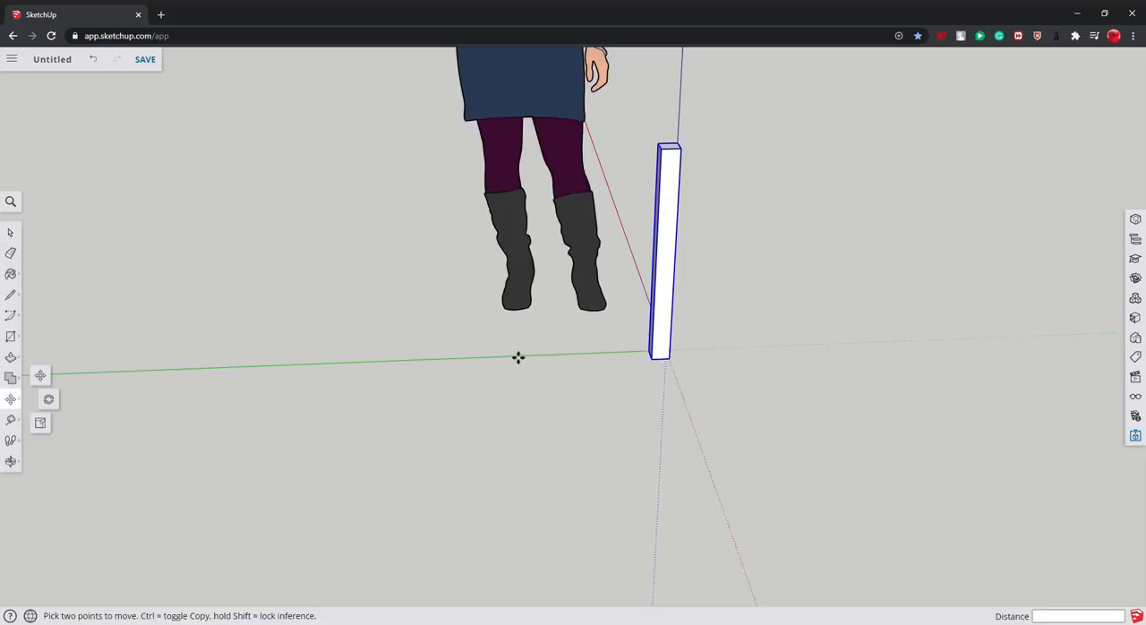
pyautogui.keyDown('ctrl'); pyautogui.click(670, 259); pyautogui.keyUp('ctrl')
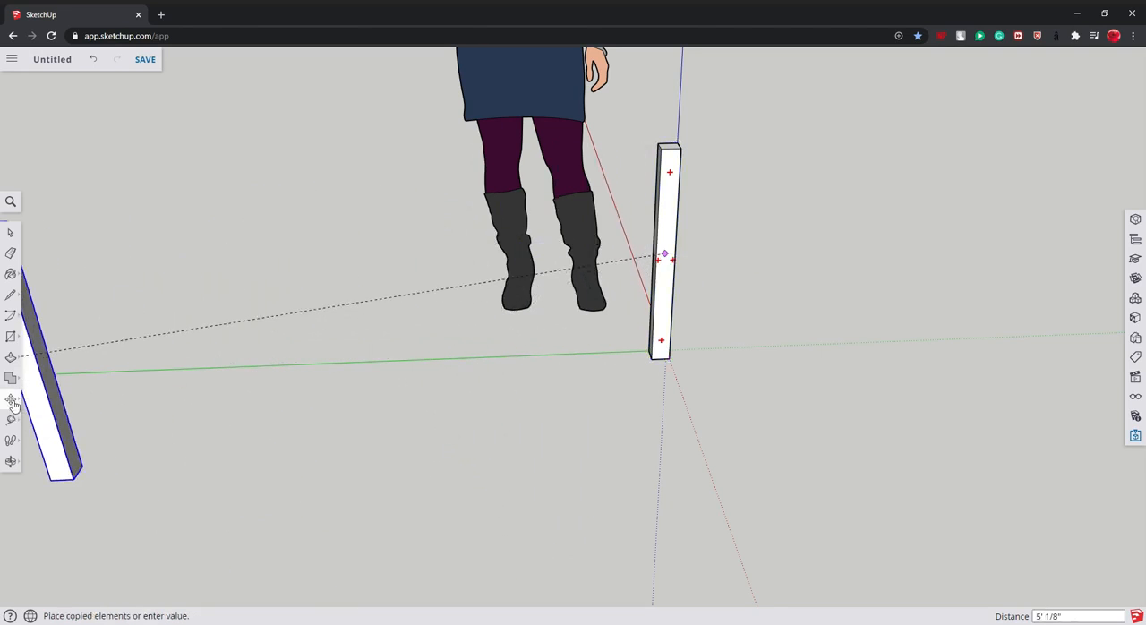
pyautogui.click(676, 264)
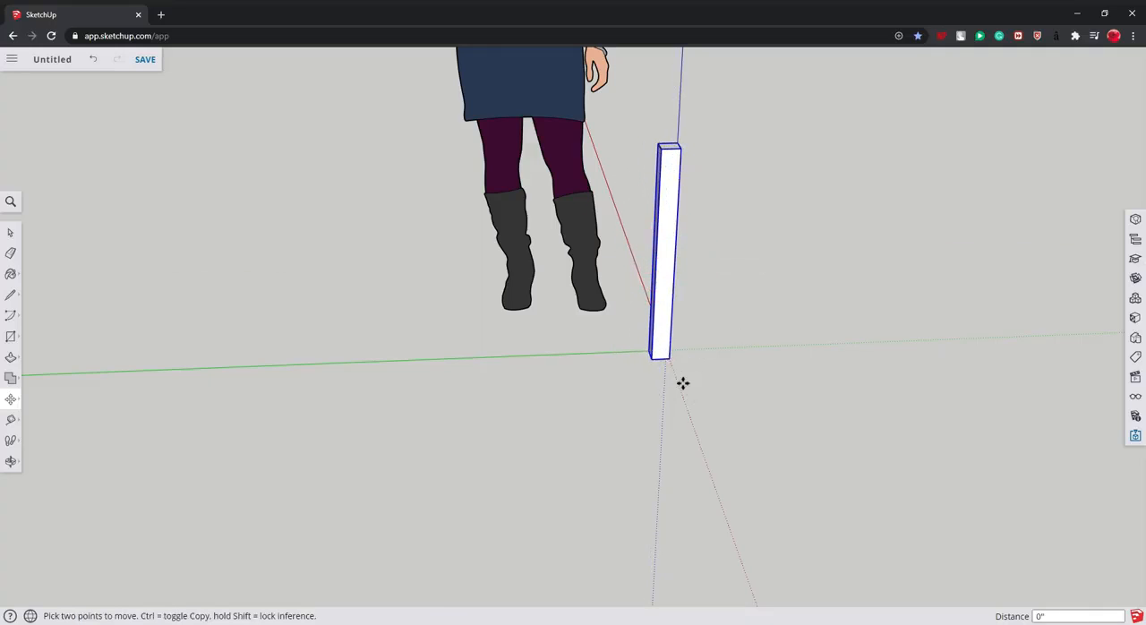
pyautogui.click(671, 364)
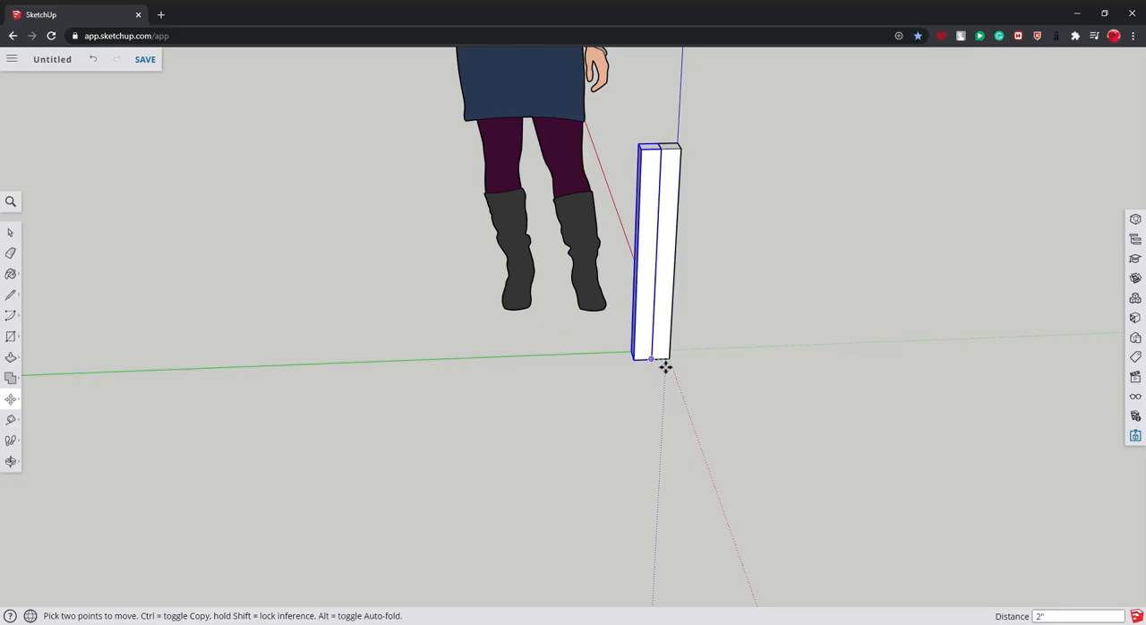
pyautogui.press('ctrl')
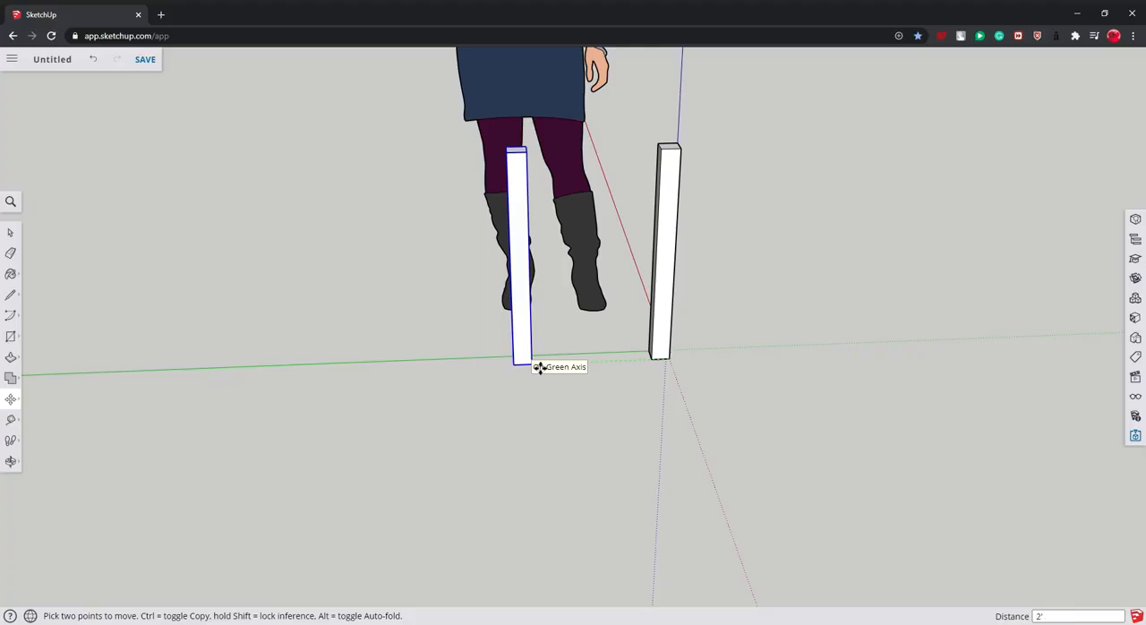
pyautogui.press('Return')
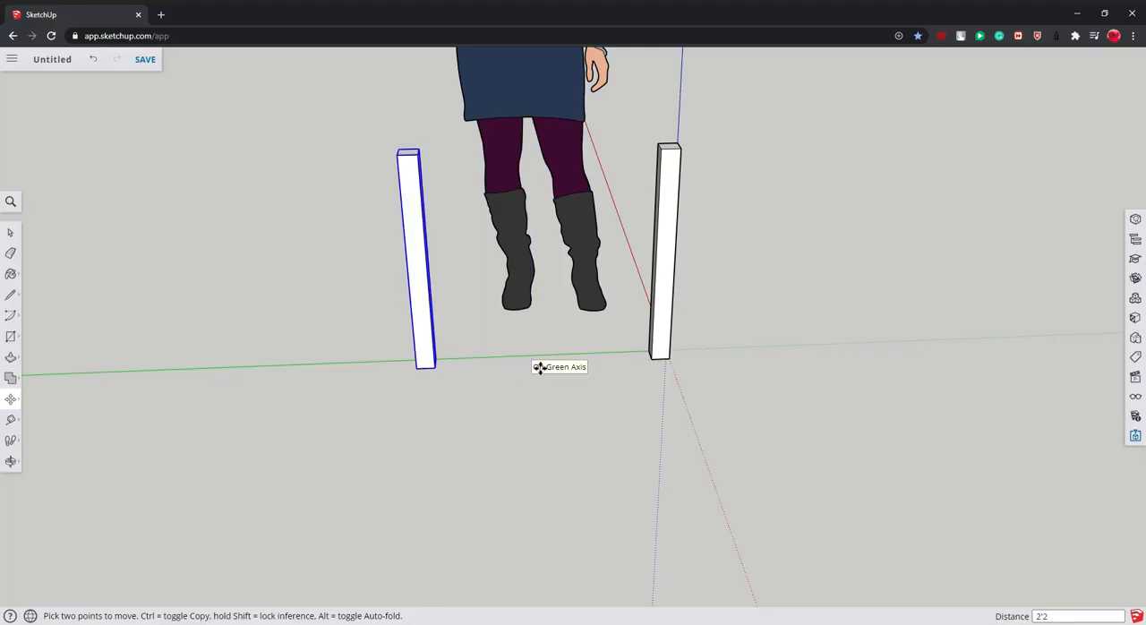
# - Check the gap between the two feet with a linear dimension between their inner bottom corners, and delete that dimension
pyautogui.click(11, 419)
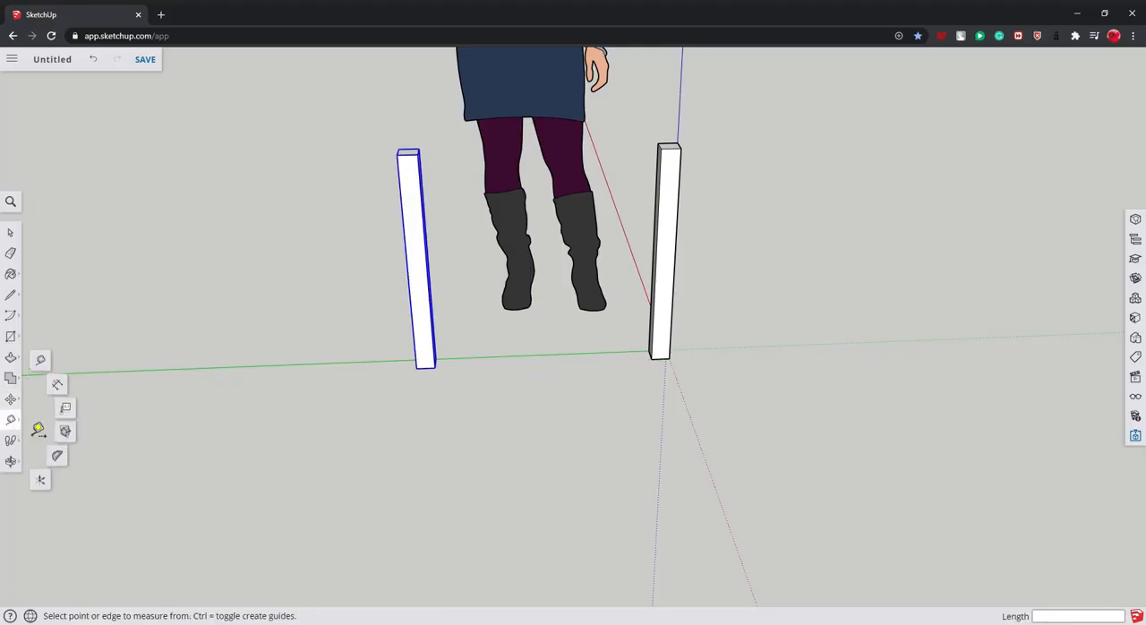
pyautogui.click(56, 384)
pyautogui.click(435, 369)
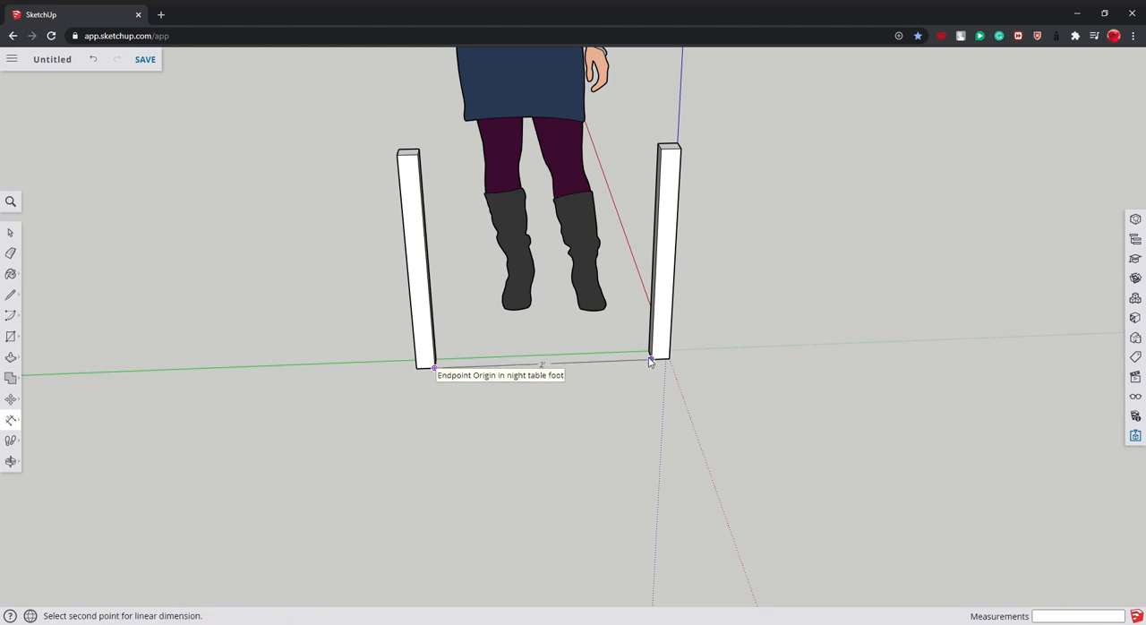
pyautogui.click(651, 361)
pyautogui.click(674, 470)
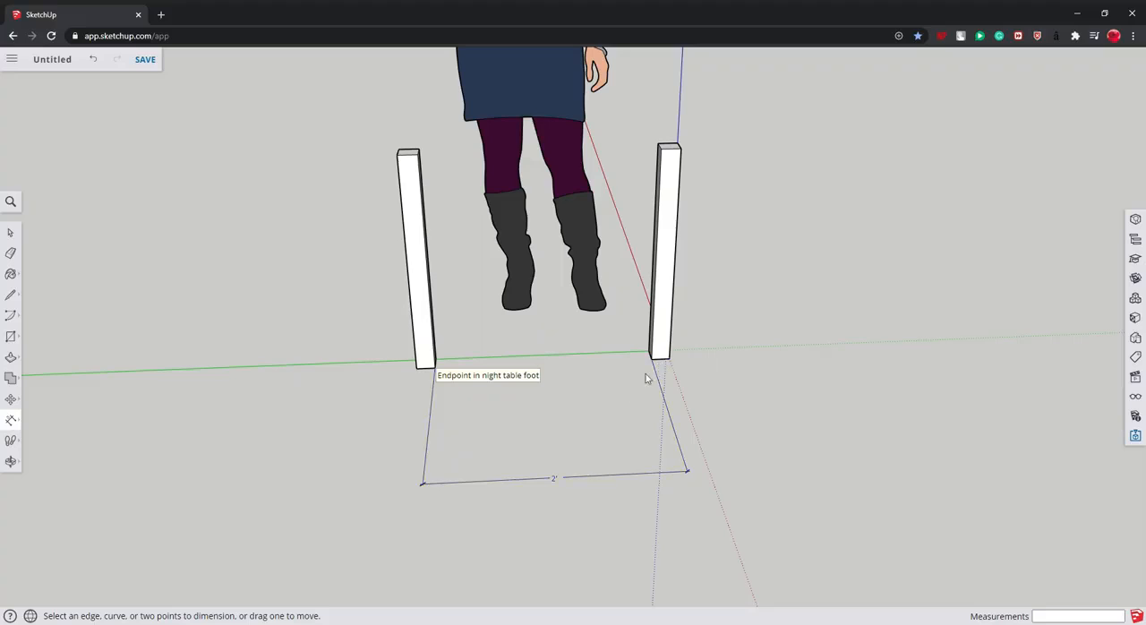
pyautogui.click(10, 232)
pyautogui.click(456, 489)
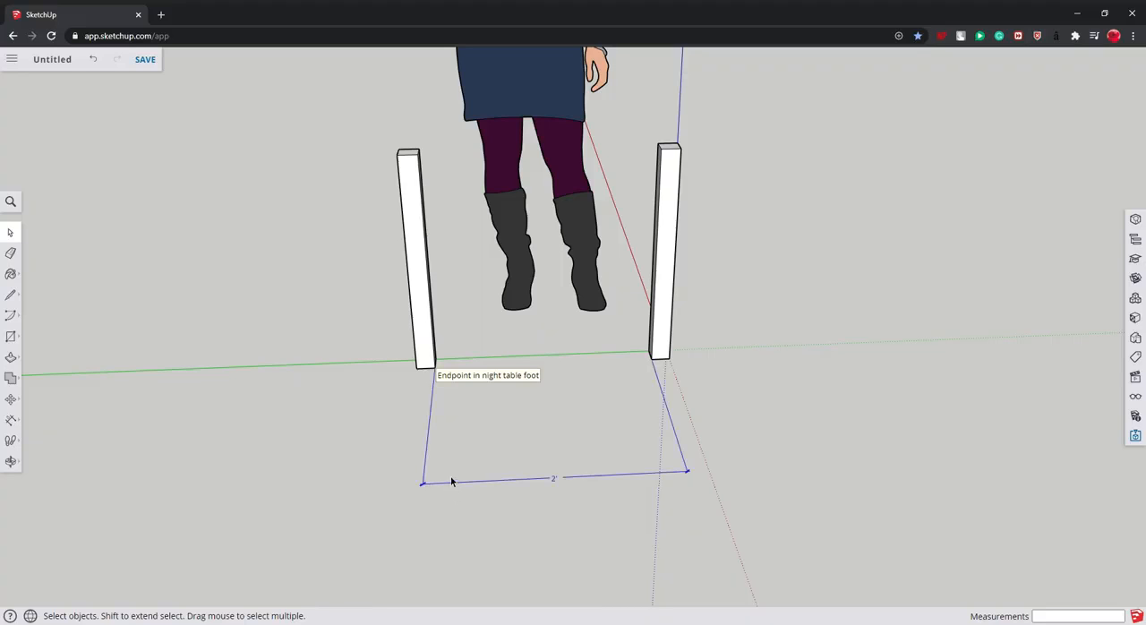
pyautogui.press('Delete')
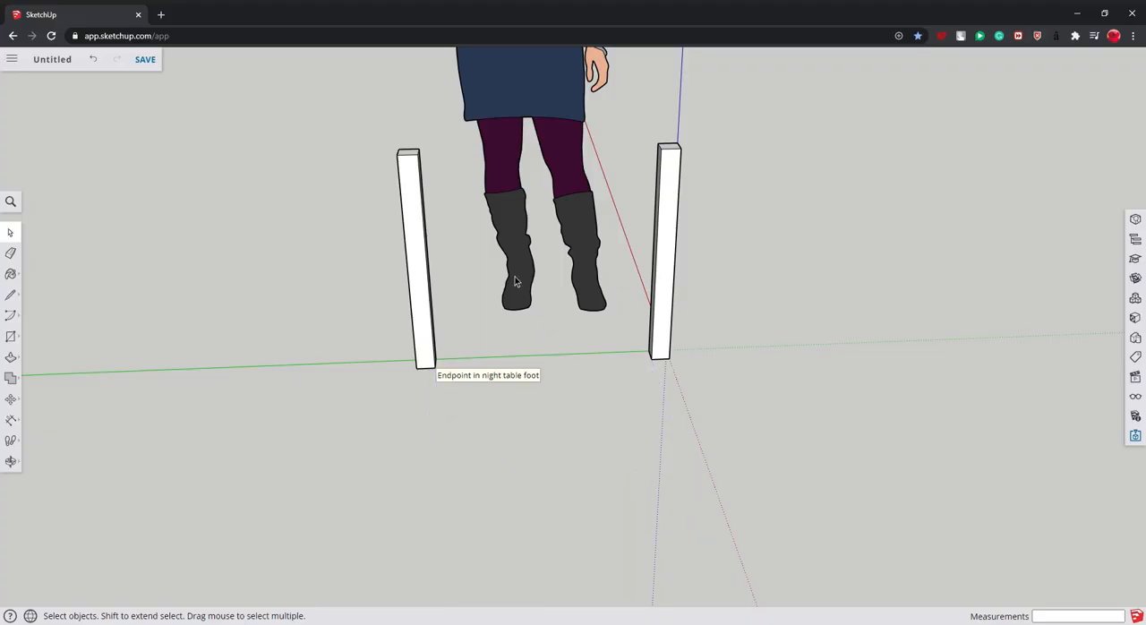
# - Add two more copies of the foot at 2'2" spacing to complete a square of four table feet
pyautogui.click(11, 399)
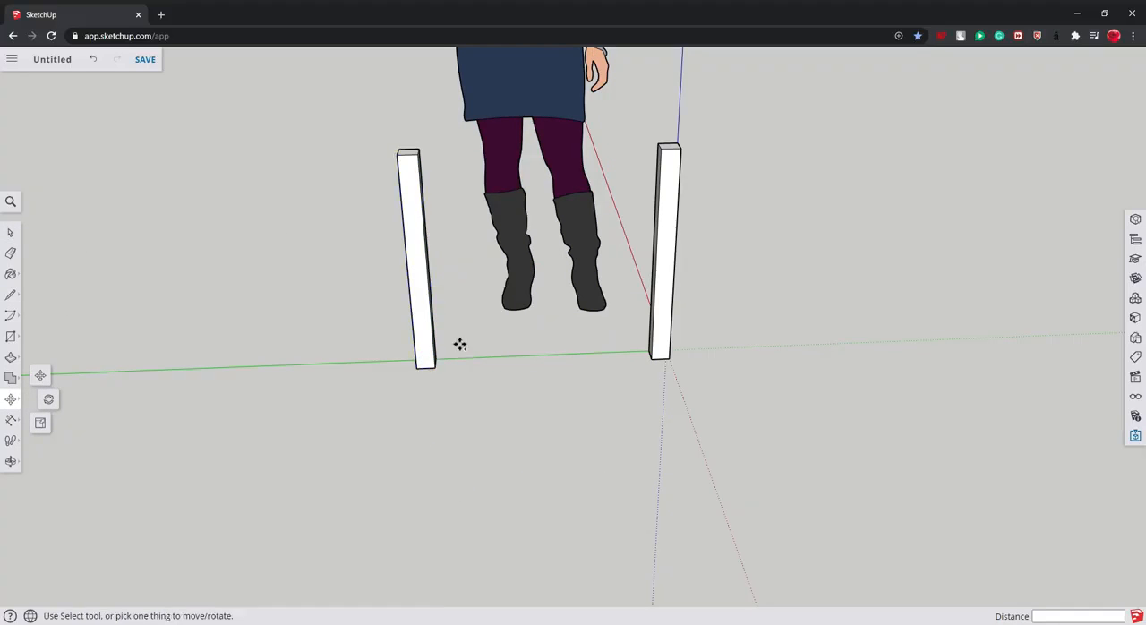
pyautogui.click(10, 462)
pyautogui.moveTo(515, 421); pyautogui.dragTo(282, 396)
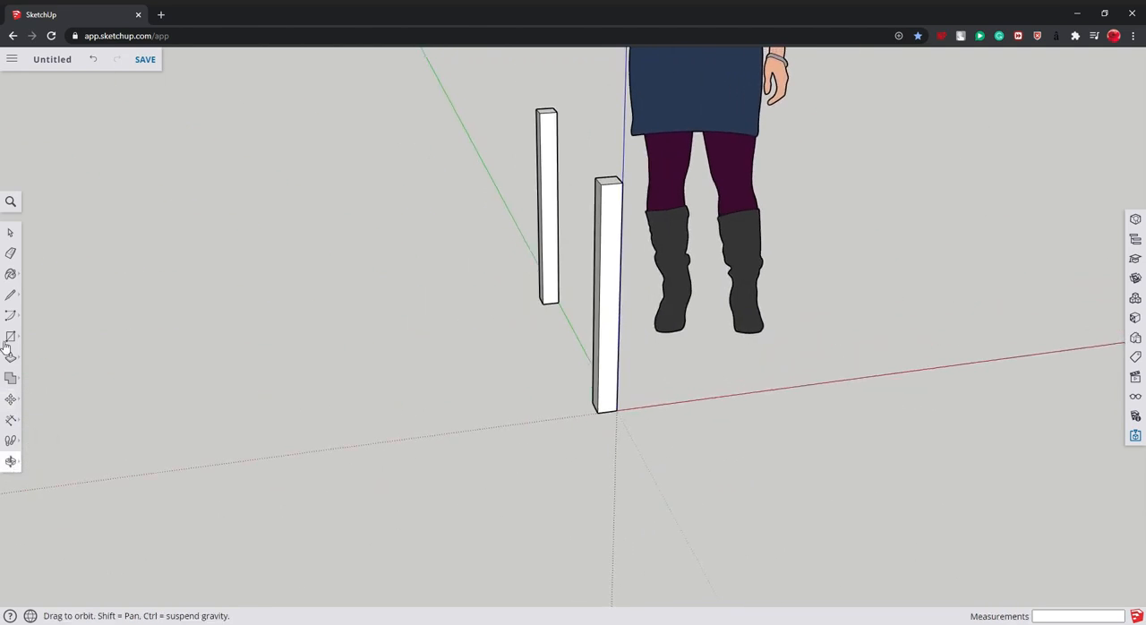
pyautogui.click(11, 399)
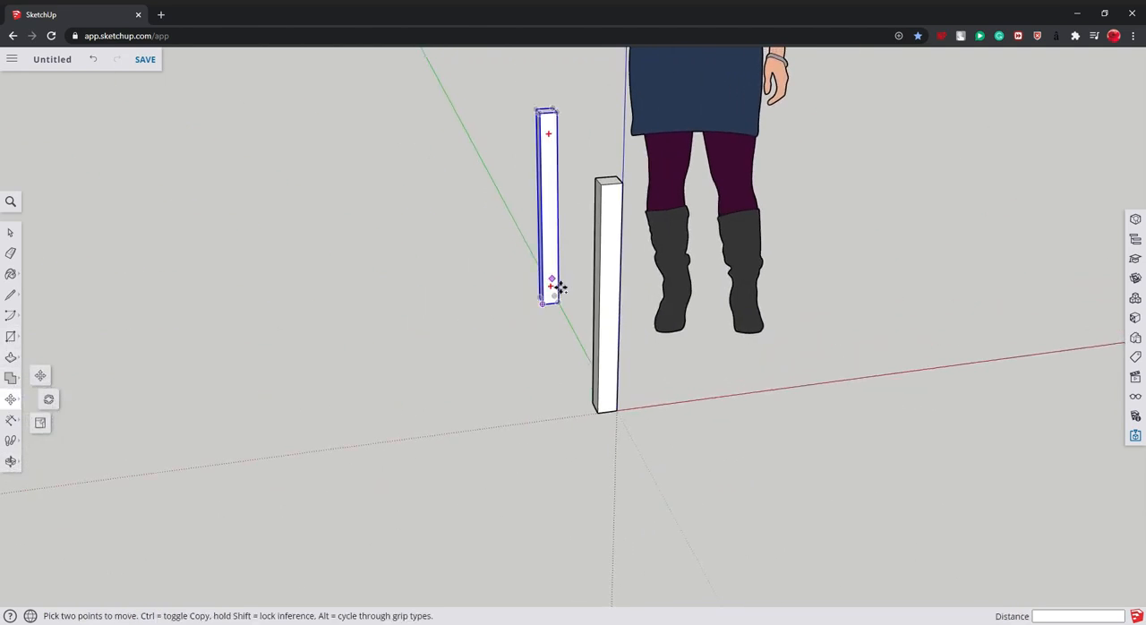
pyautogui.press('ctrl')
pyautogui.click(550, 243)
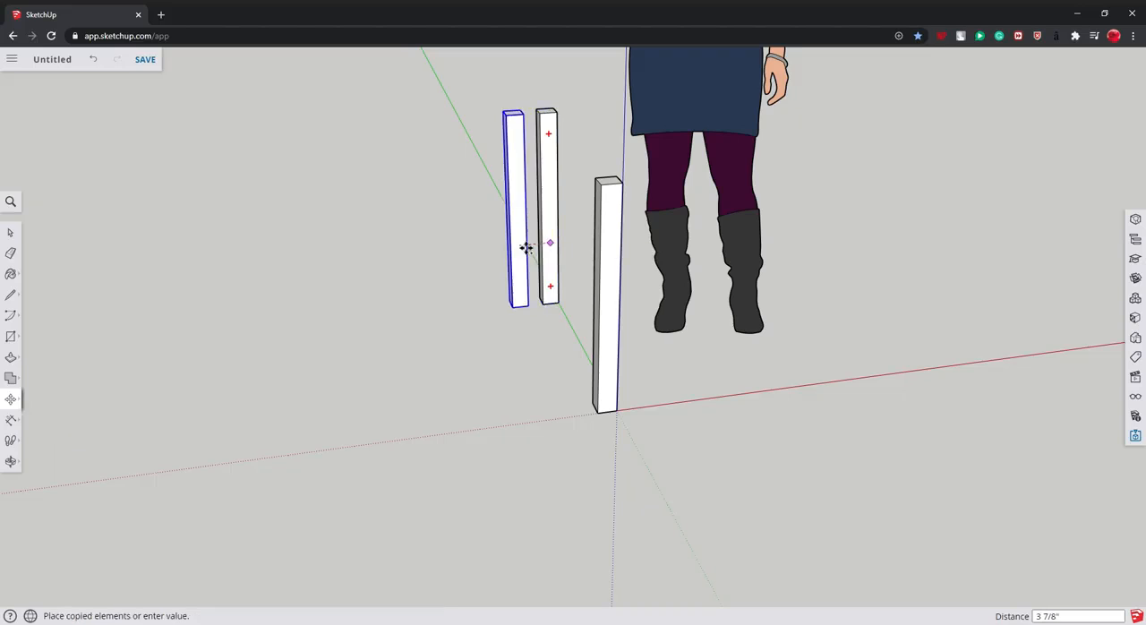
pyautogui.press('Escape')
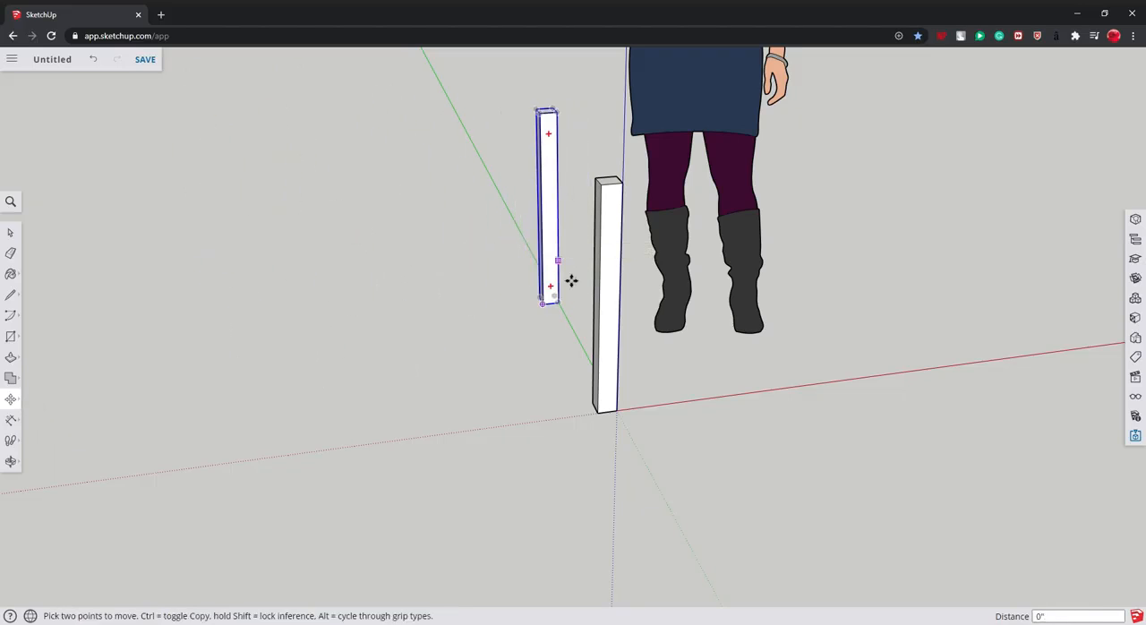
pyautogui.click(568, 310)
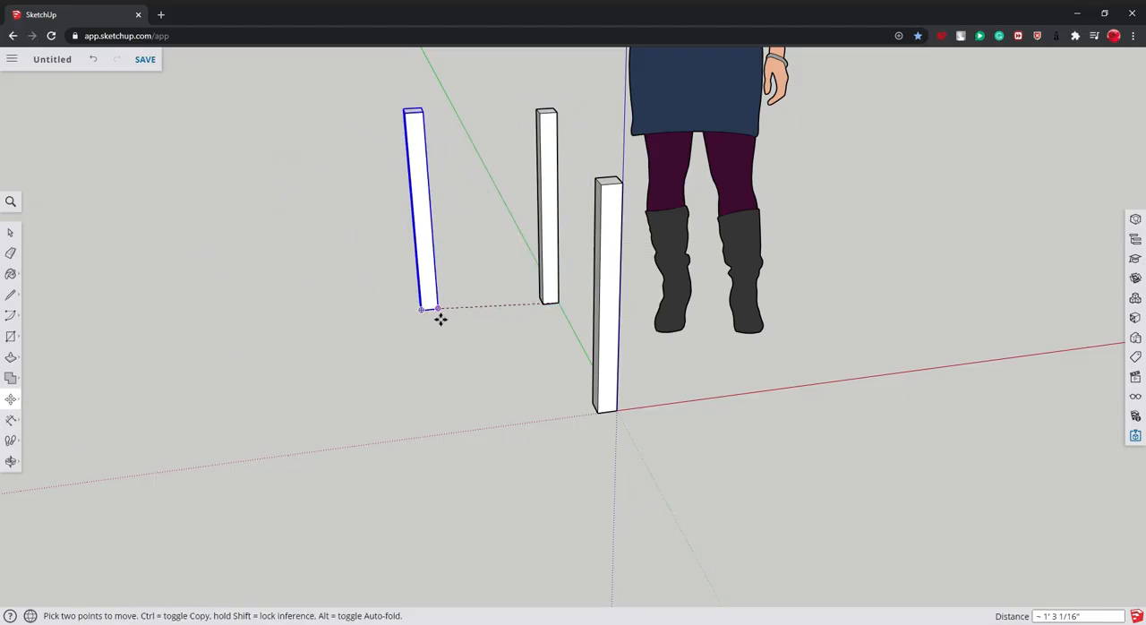
pyautogui.moveTo(427, 325); pyautogui.dragTo(397, 424, button='middle')
pyautogui.click(397, 424)
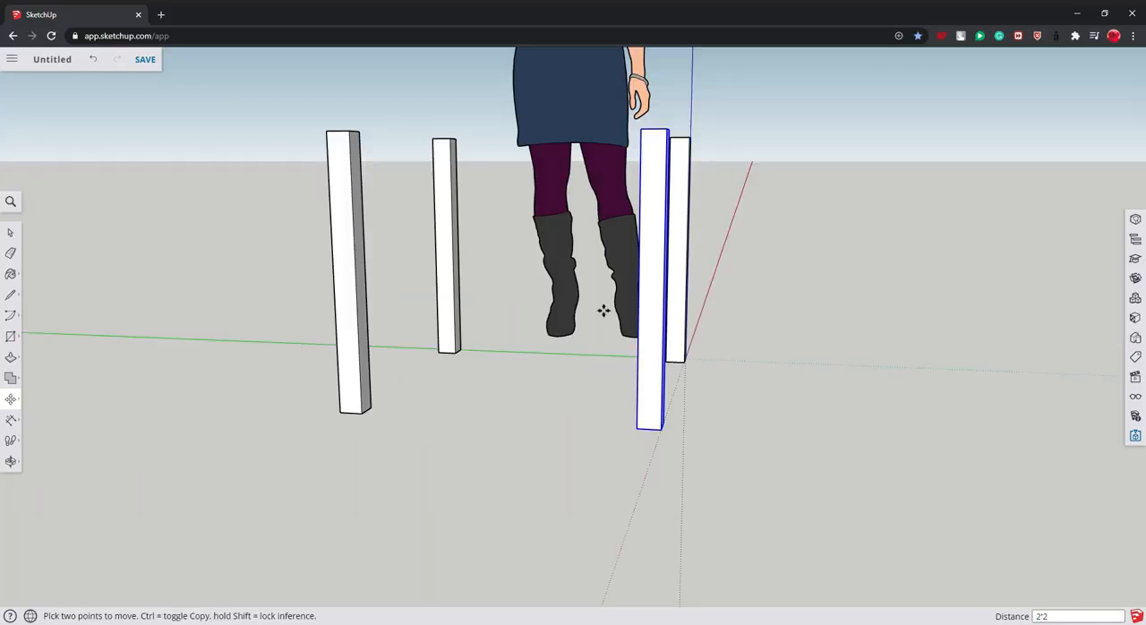
pyautogui.click(10, 230)
pyautogui.click(184, 259)
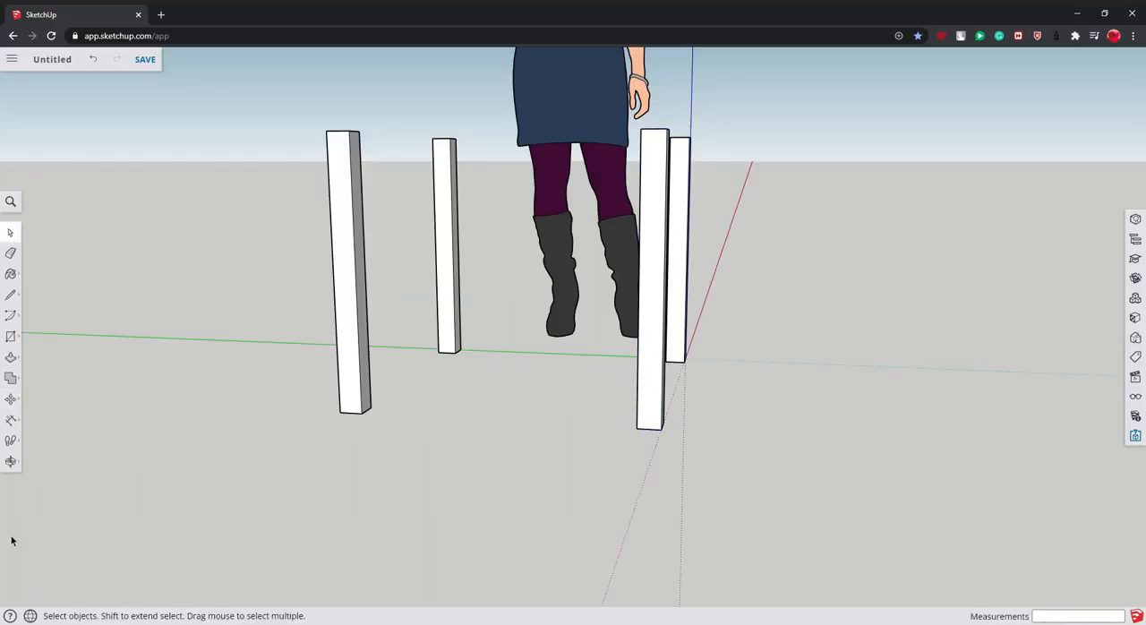
# - Draw a 2'4" by 2'4" rectangle across the tops of the four feet, between opposite outer corners
pyautogui.click(11, 464)
pyautogui.moveTo(369, 338); pyautogui.dragTo(487, 429)
pyautogui.moveTo(565, 365); pyautogui.dragTo(336, 424)
pyautogui.click(10, 336)
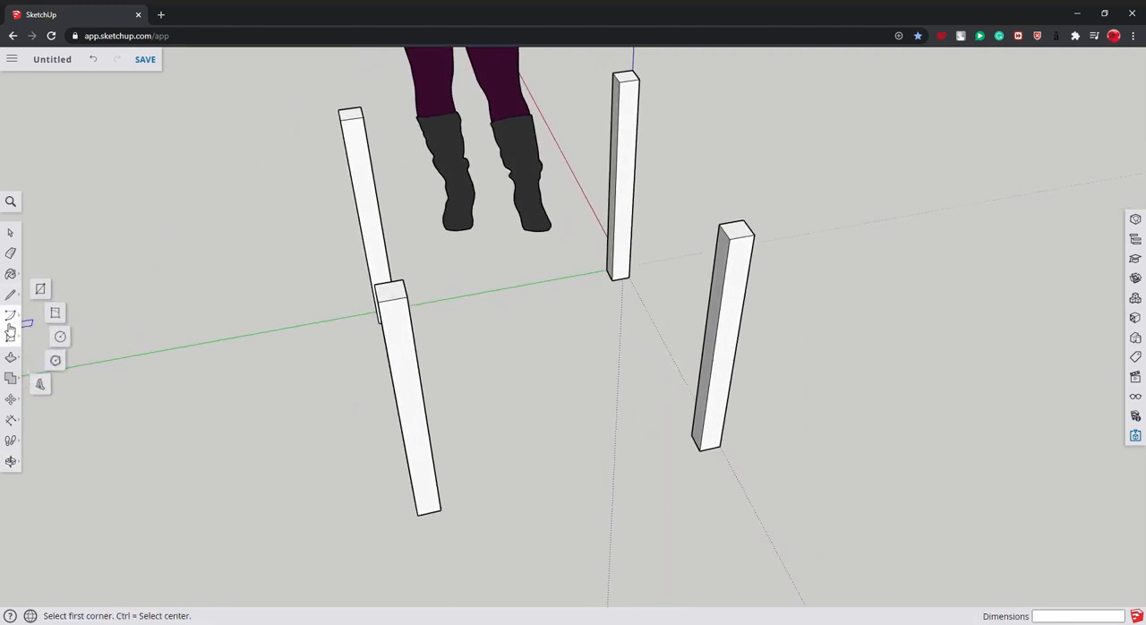
pyautogui.click(338, 110)
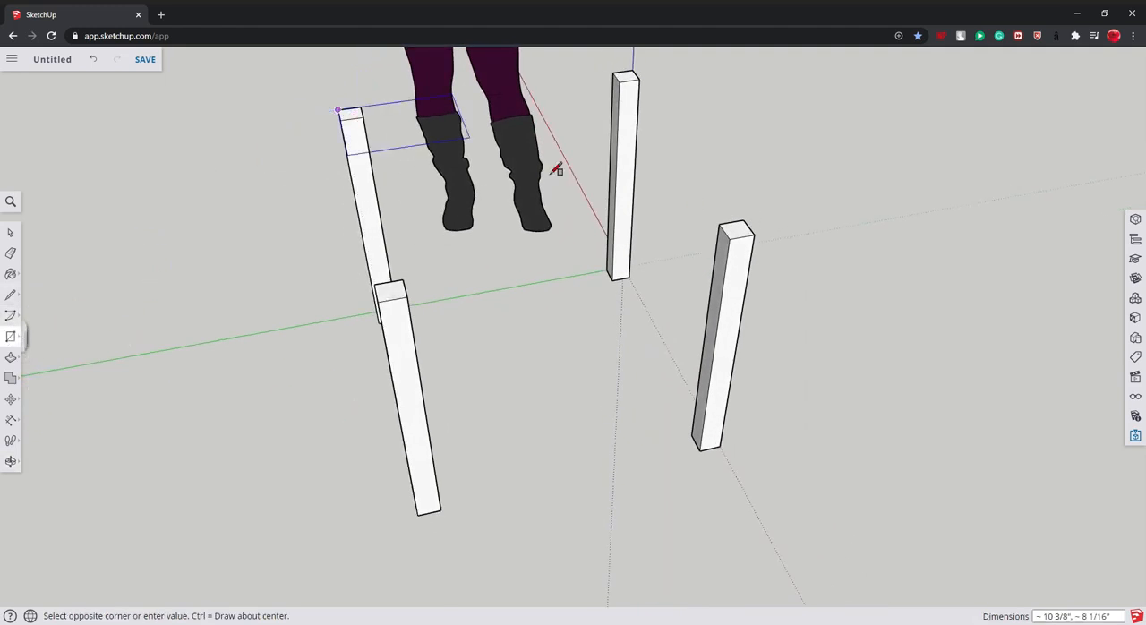
pyautogui.click(755, 239)
pyautogui.press('e')
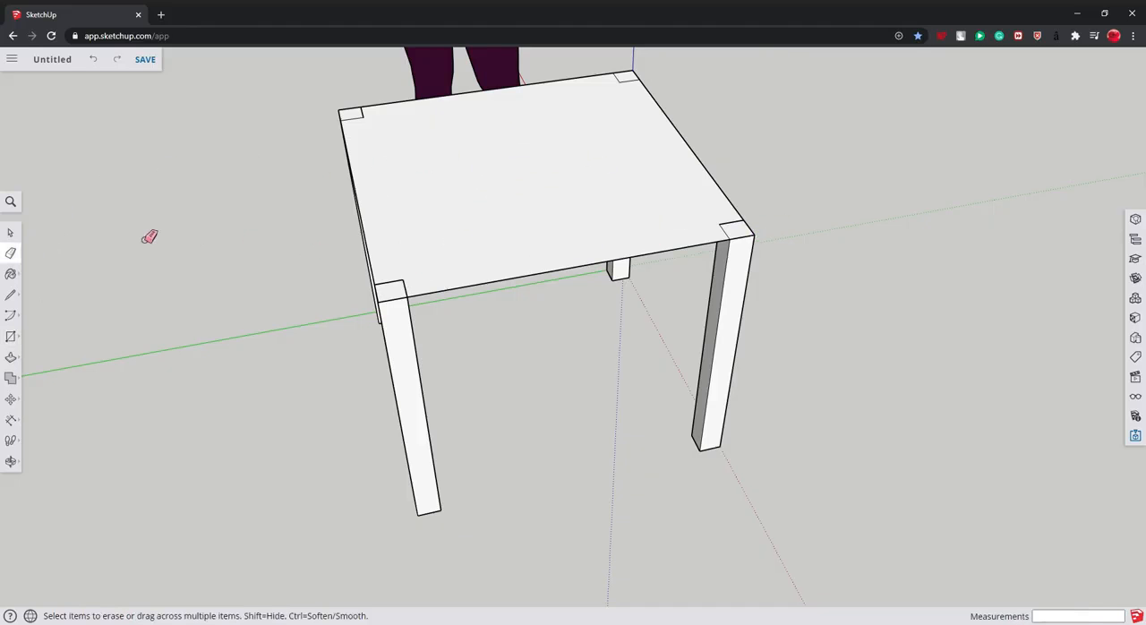
# - Push/Pull the tabletop rectangle upward to a thickness of 2"
pyautogui.click(11, 357)
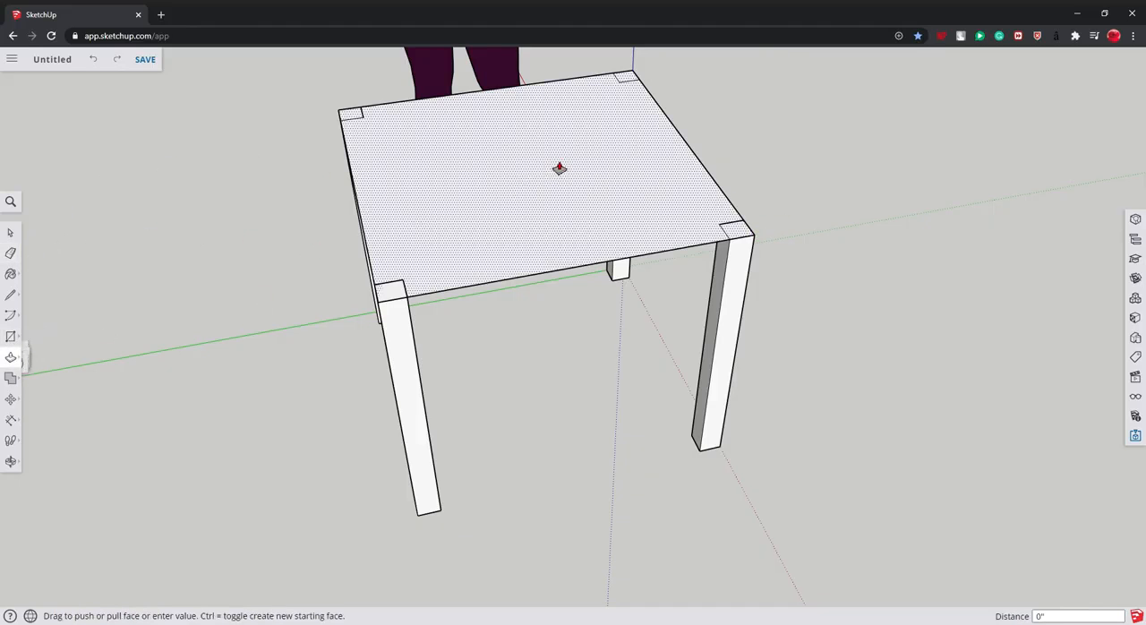
pyautogui.click(561, 170)
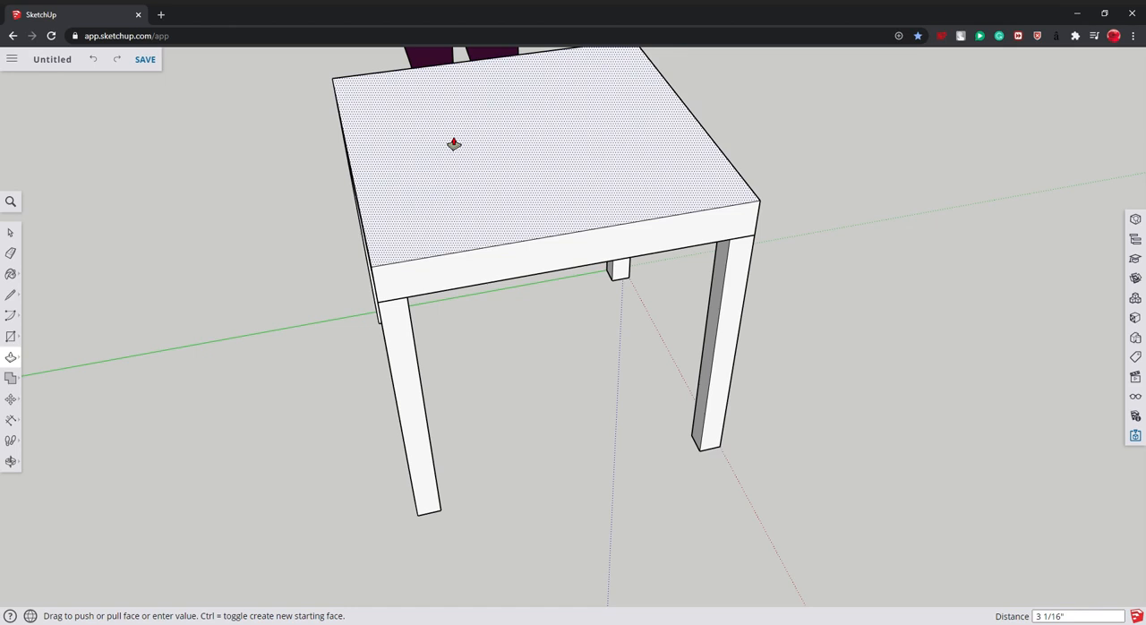
pyautogui.press('Return')
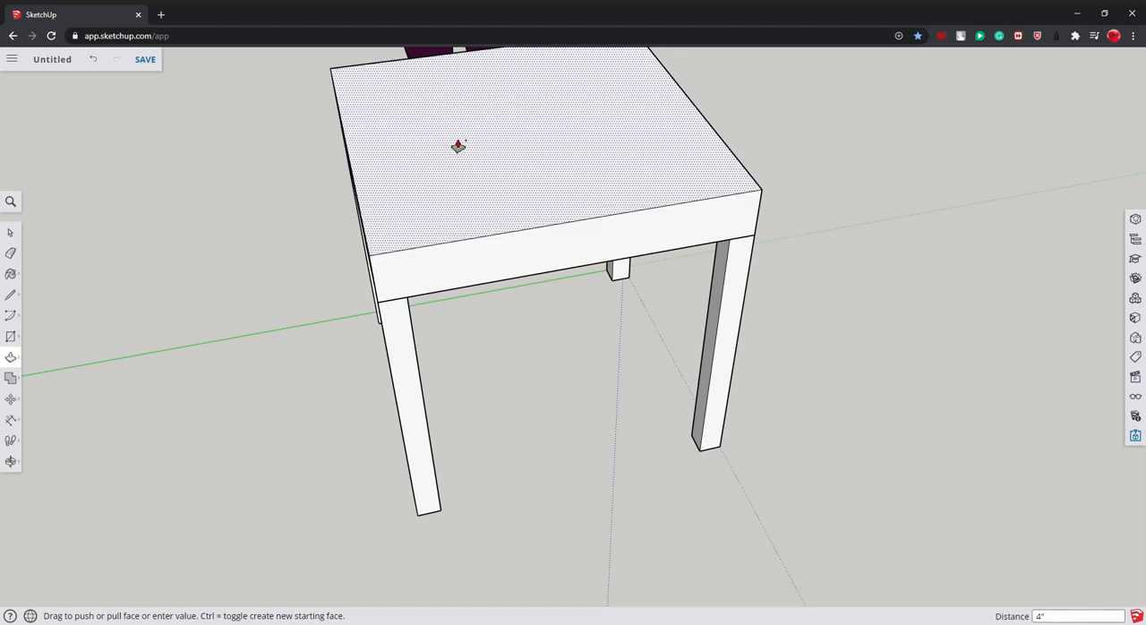
pyautogui.hotkey('ctrl', 'z')
pyautogui.click(487, 194)
pyautogui.press('Escape')
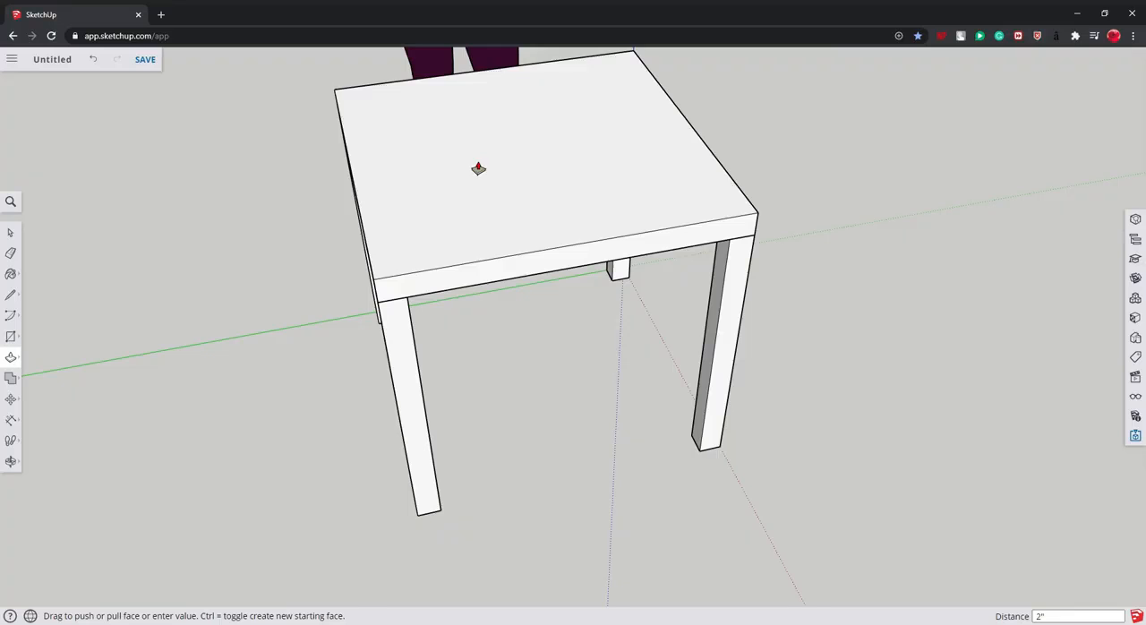
# - Push/Pull two adjacent side faces of the tabletop outward by 1" each to overhang the feet
pyautogui.press('o')
pyautogui.moveTo(479, 168); pyautogui.dragTo(155, 257)
pyautogui.click(11, 337)
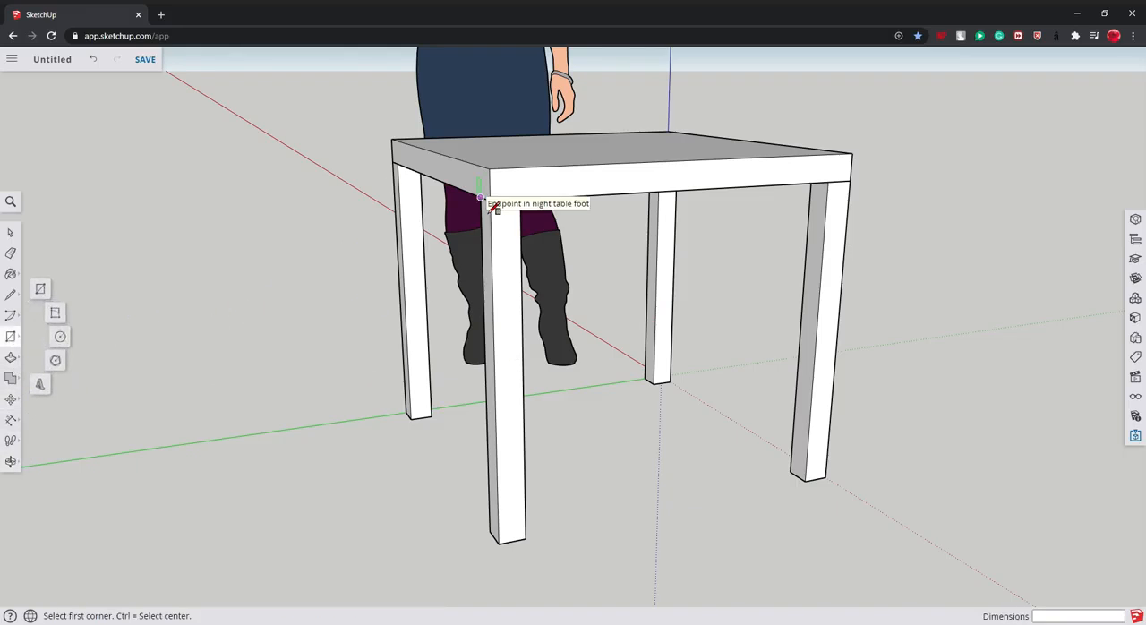
pyautogui.click(11, 357)
pyautogui.moveTo(525, 197); pyautogui.dragTo(585, 202)
pyautogui.press('Return')
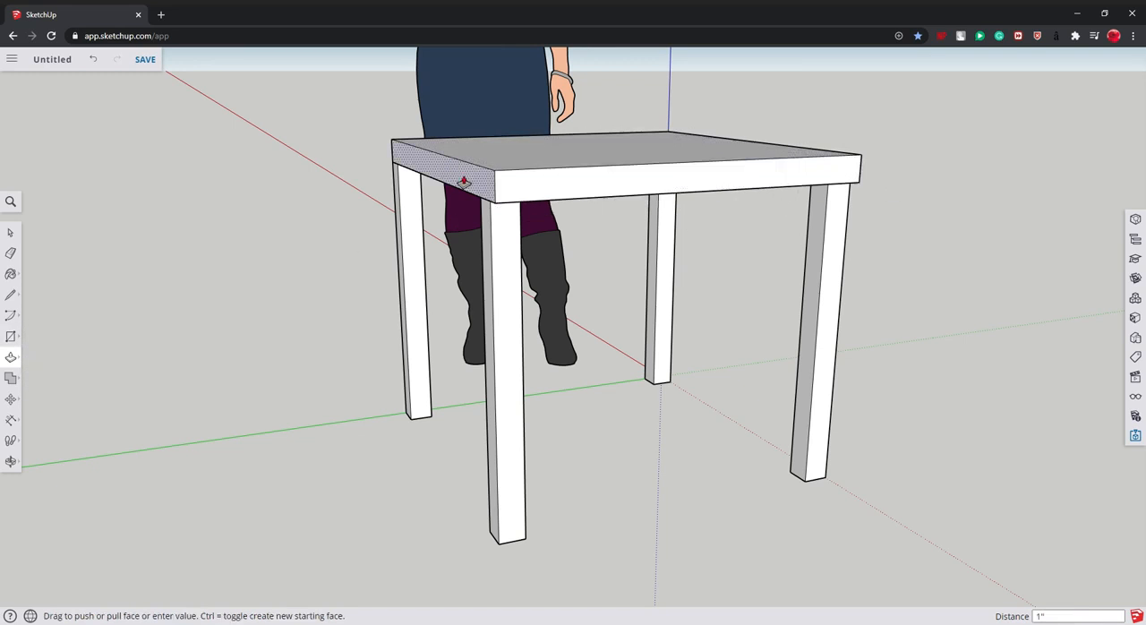
pyautogui.moveTo(463, 182); pyautogui.dragTo(425, 176)
pyautogui.write('1')
pyautogui.press('Return')
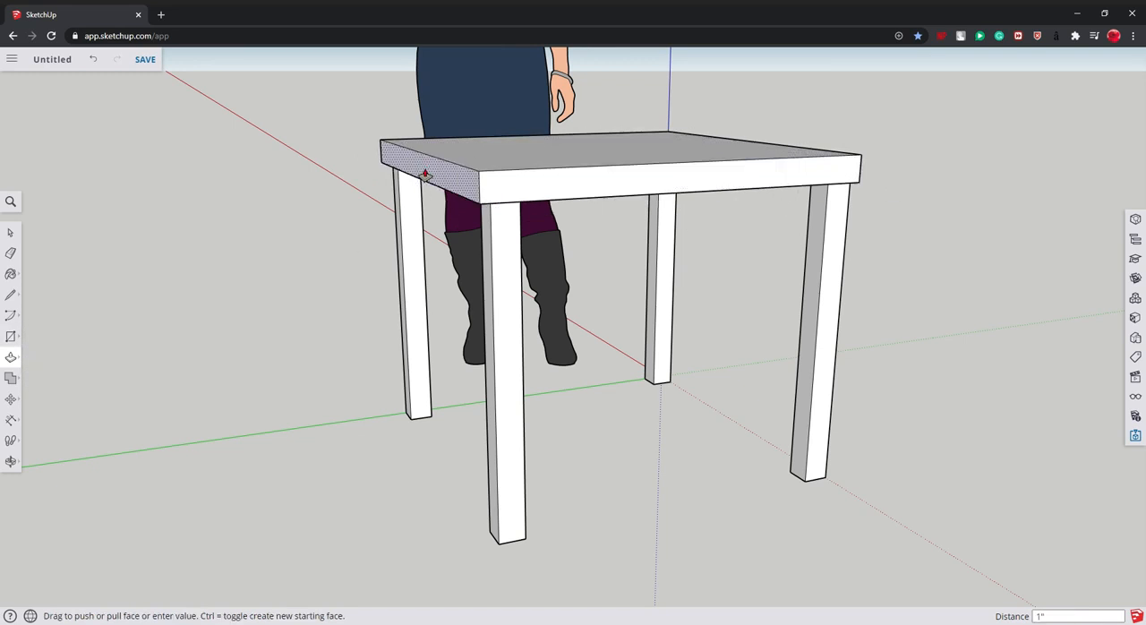
# - Push/Pull a third side face of the tabletop outward by 1"
pyautogui.click(11, 463)
pyautogui.moveTo(536, 335); pyautogui.dragTo(524, 181)
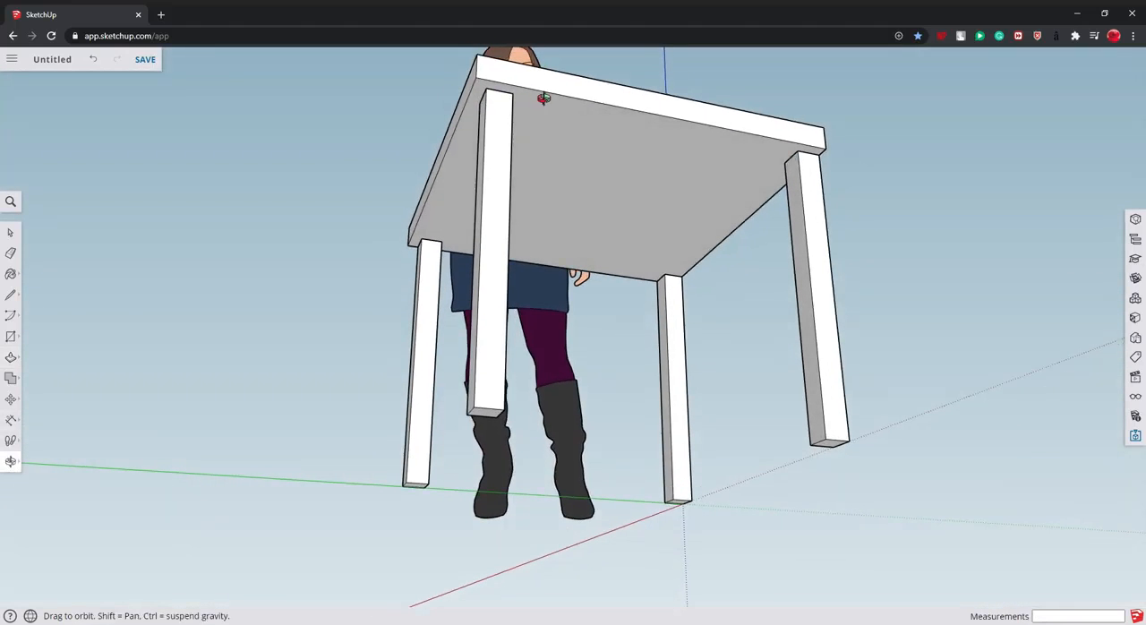
pyautogui.moveTo(543, 99); pyautogui.dragTo(599, 55)
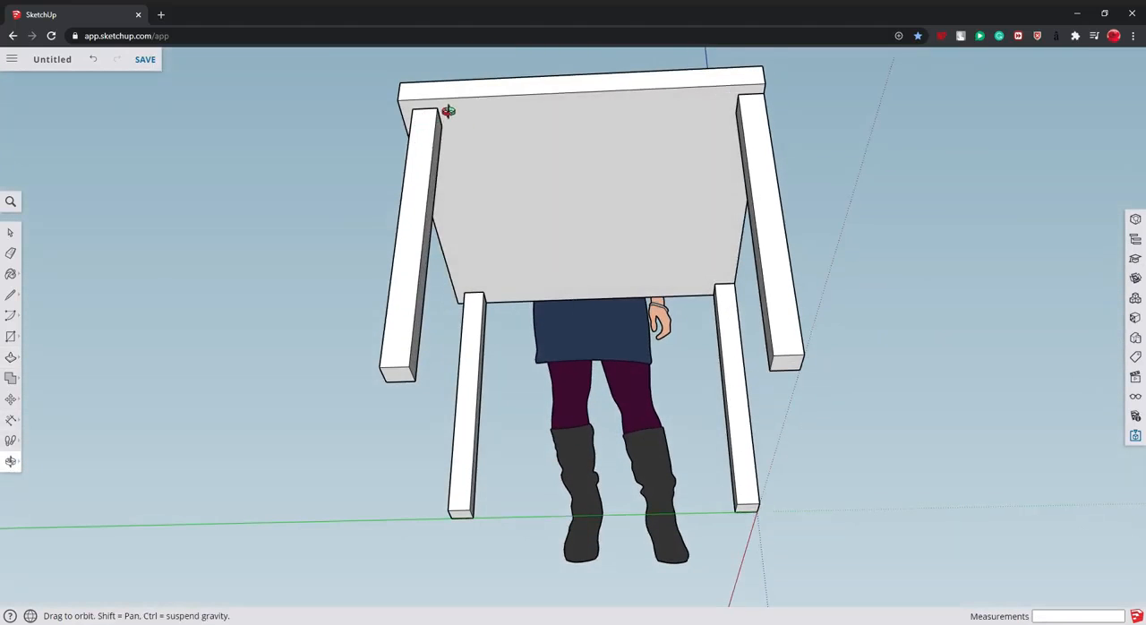
pyautogui.moveTo(447, 112); pyautogui.dragTo(407, 276)
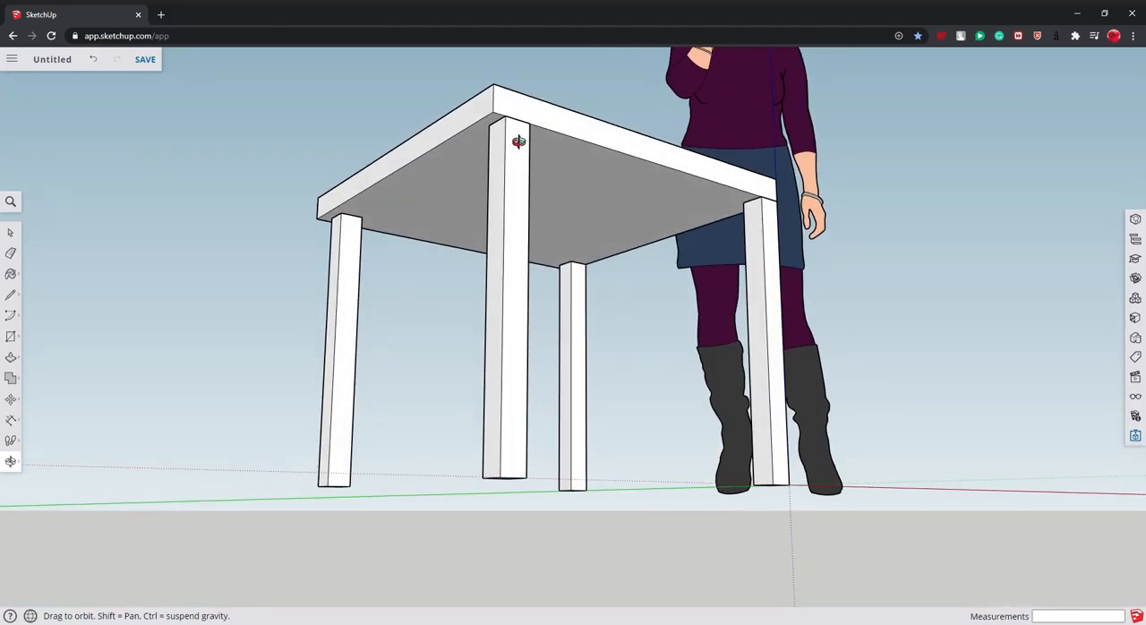
pyautogui.moveTo(519, 142); pyautogui.dragTo(403, 292)
pyautogui.click(10, 356)
pyautogui.moveTo(445, 159); pyautogui.dragTo(517, 144)
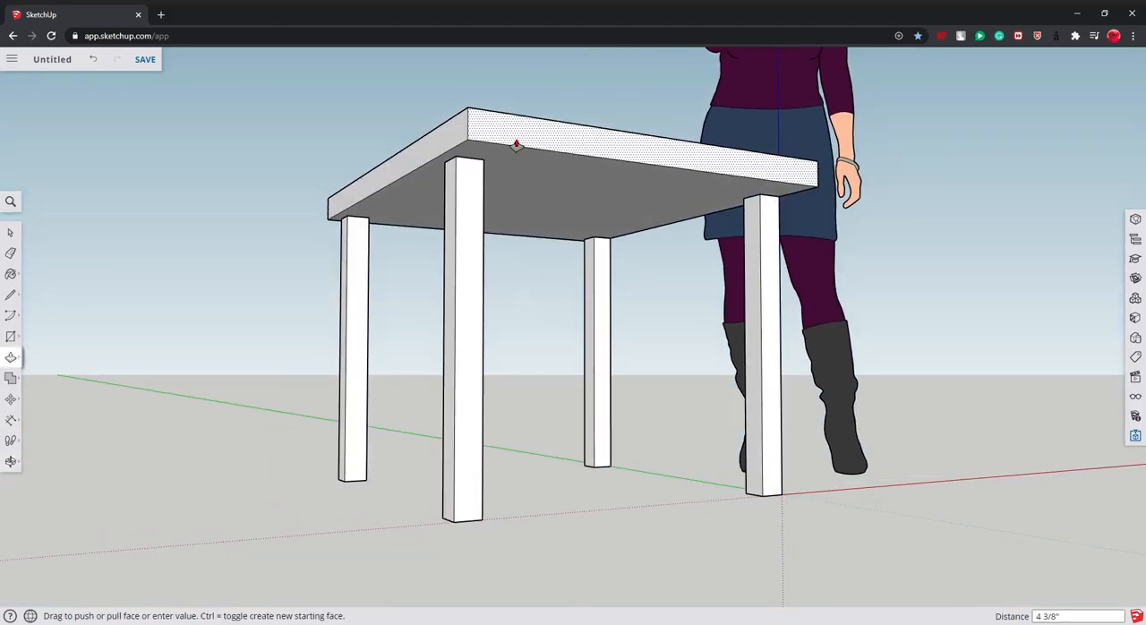
pyautogui.write('2')
pyautogui.press('Return')
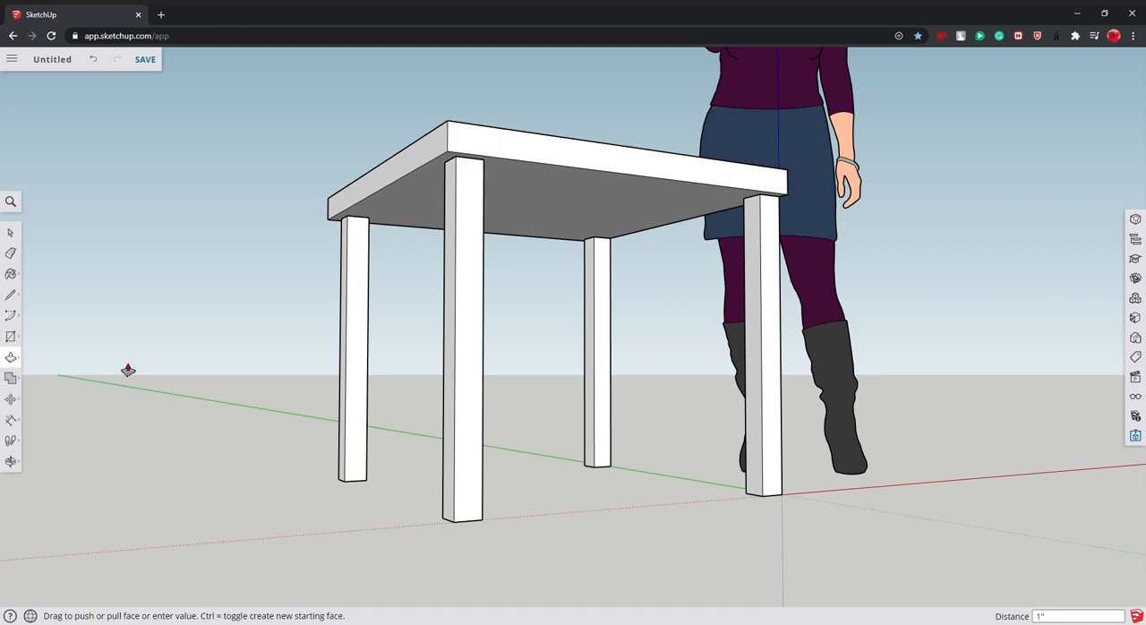
# - Push/Pull the tabletop's remaining flush side face outward so it overhangs the feet like the other three sides
pyautogui.click(11, 461)
pyautogui.moveTo(726, 384); pyautogui.dragTo(293, 417)
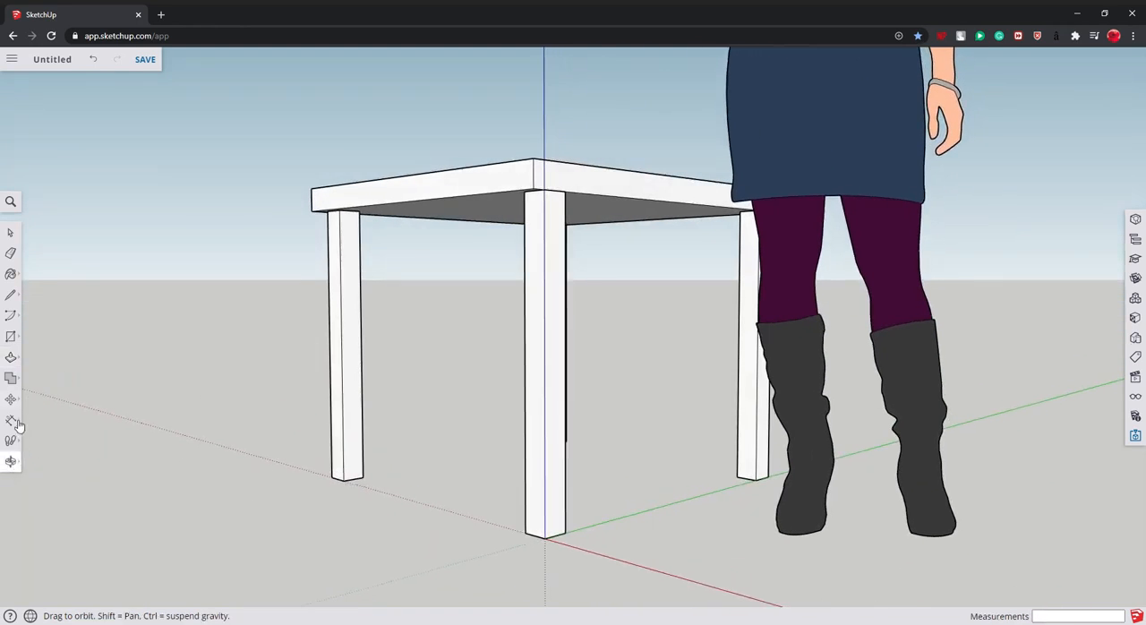
pyautogui.click(10, 356)
pyautogui.click(583, 185)
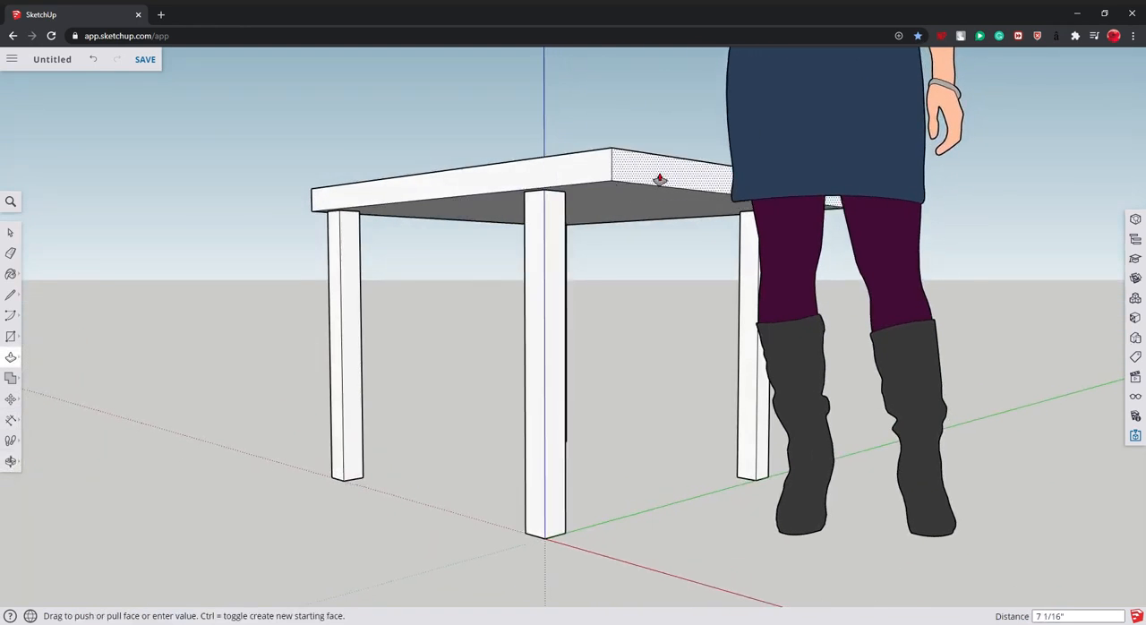
pyautogui.click(502, 208)
# - Draw a 2" by 4" rectangle at the top of one foot's inner face, directly under the tabletop
pyautogui.click(11, 461)
pyautogui.moveTo(451, 427); pyautogui.dragTo(642, 126)
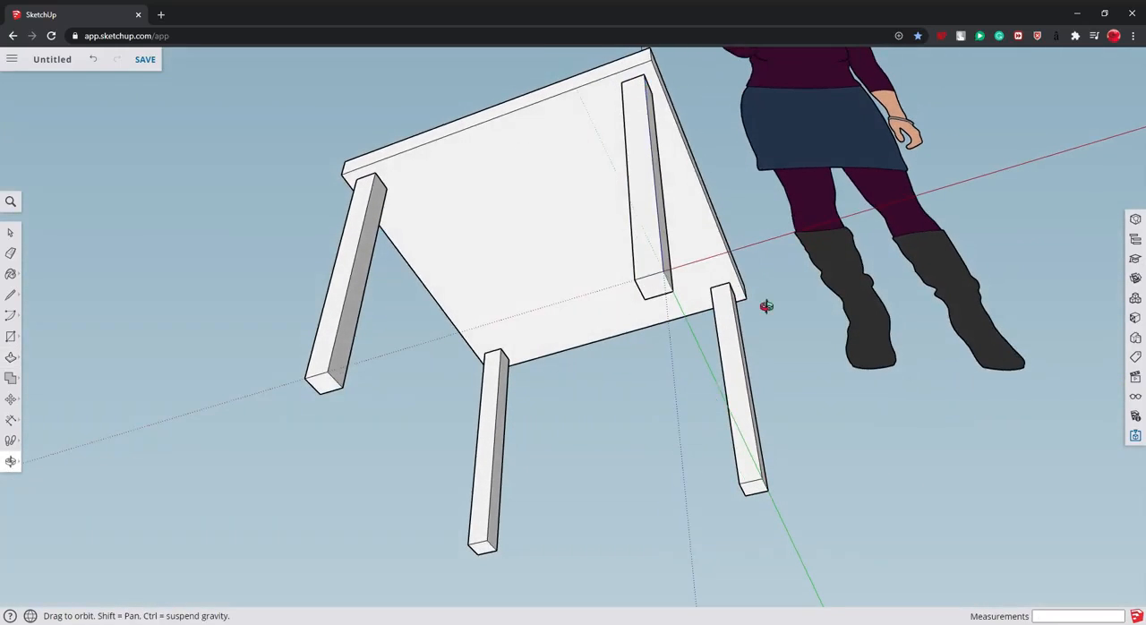
pyautogui.moveTo(767, 306); pyautogui.dragTo(382, 254)
pyautogui.moveTo(559, 342); pyautogui.dragTo(397, 397)
pyautogui.scroll(5, 396, 397)
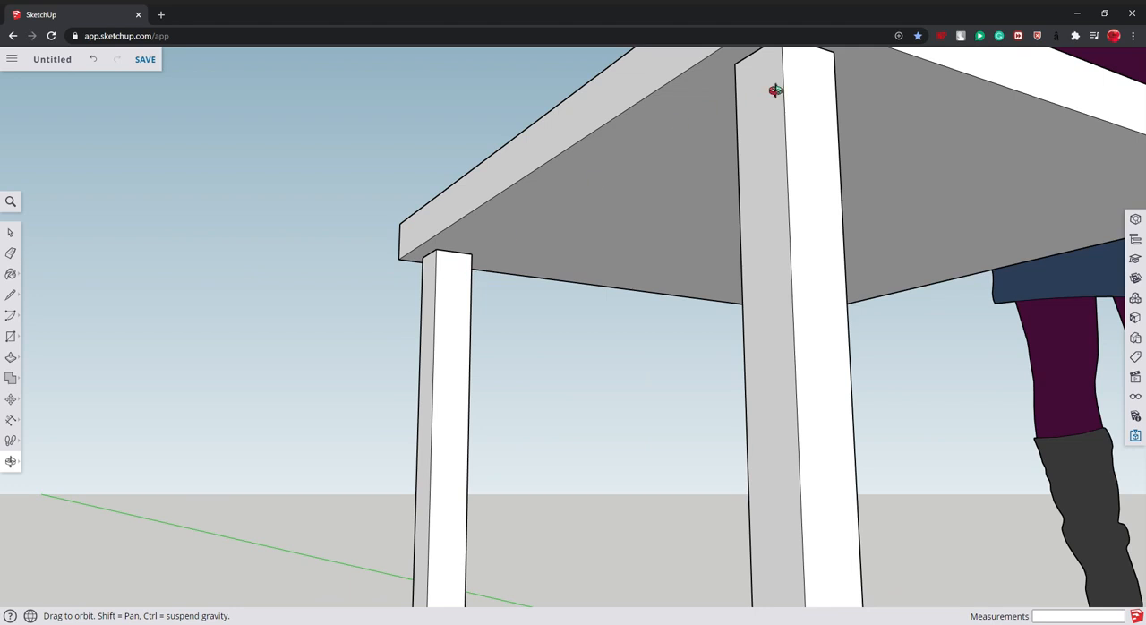
pyautogui.click(11, 336)
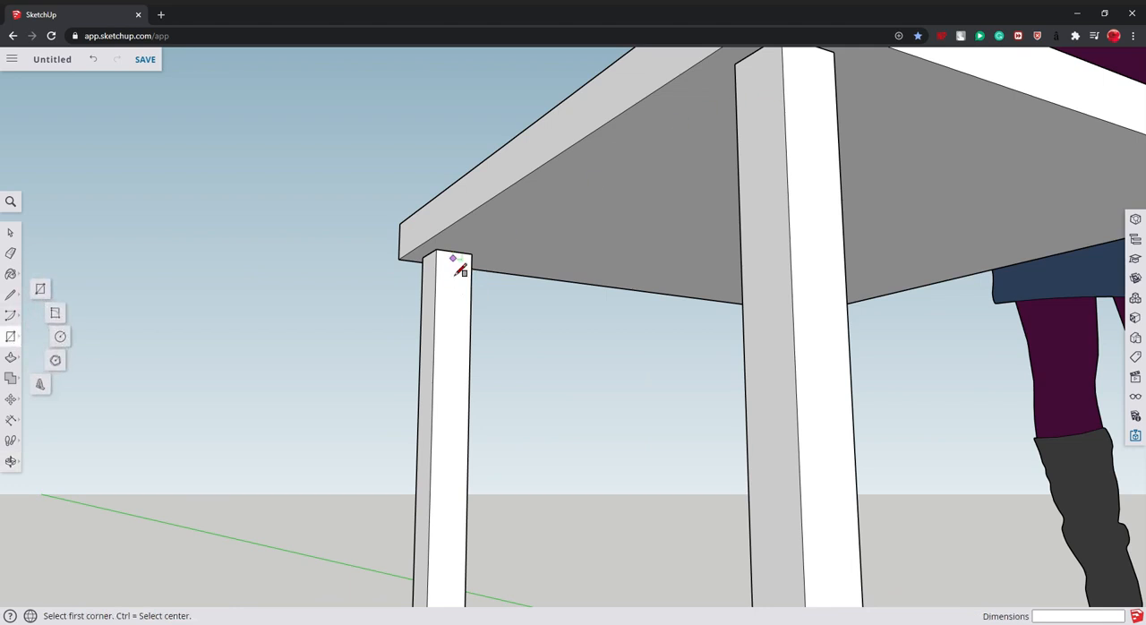
pyautogui.scroll(3, 456, 265)
pyautogui.click(462, 307)
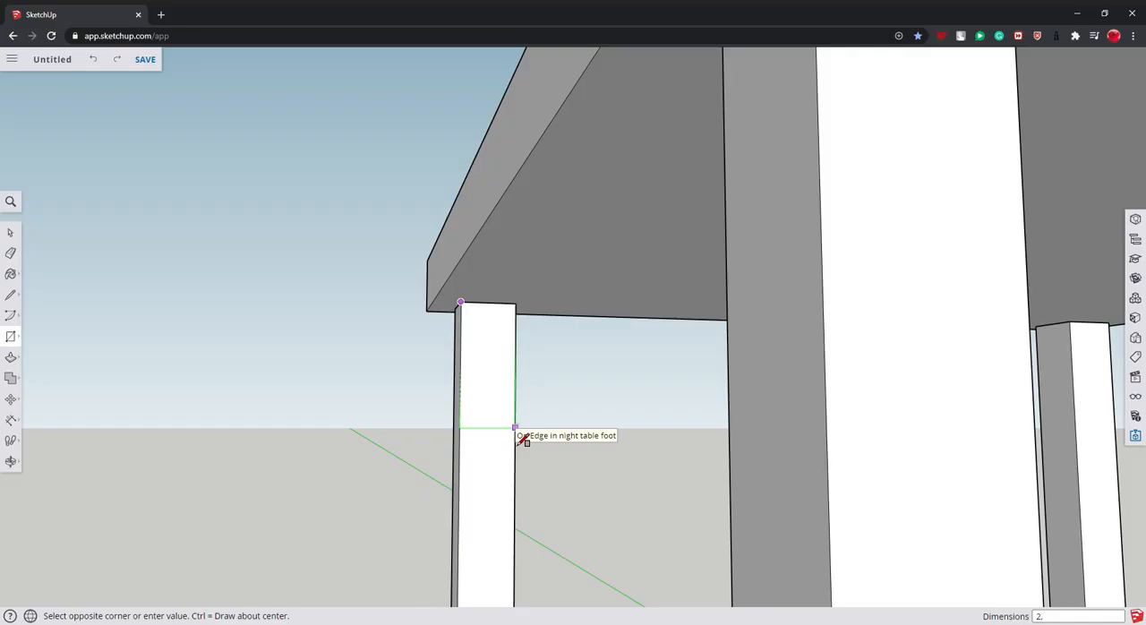
pyautogui.click(518, 434)
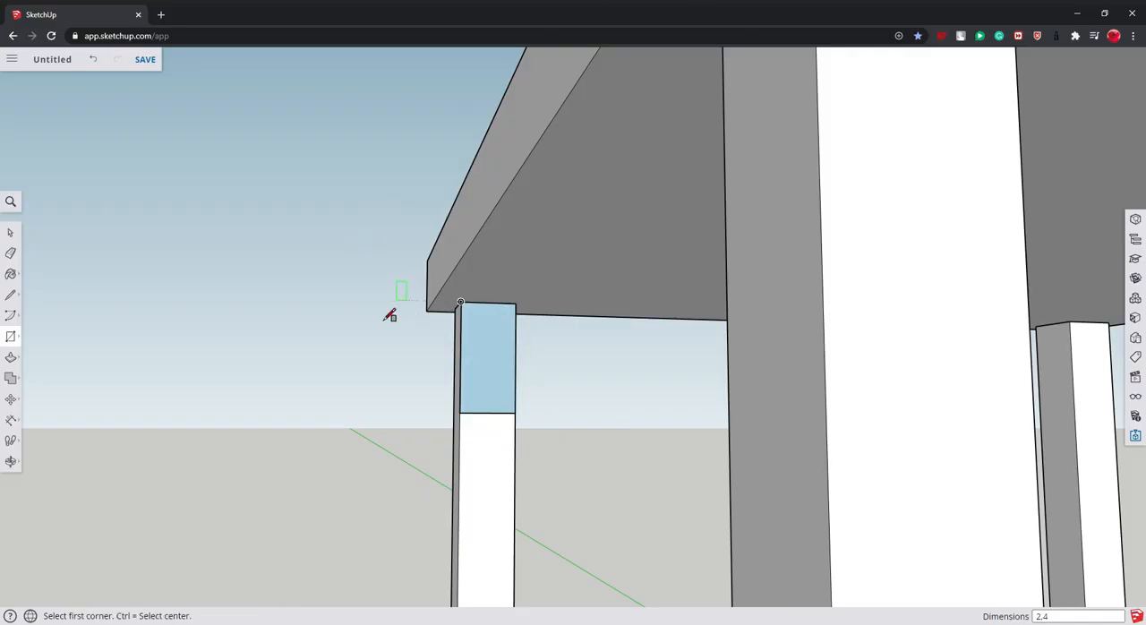
pyautogui.press('space')
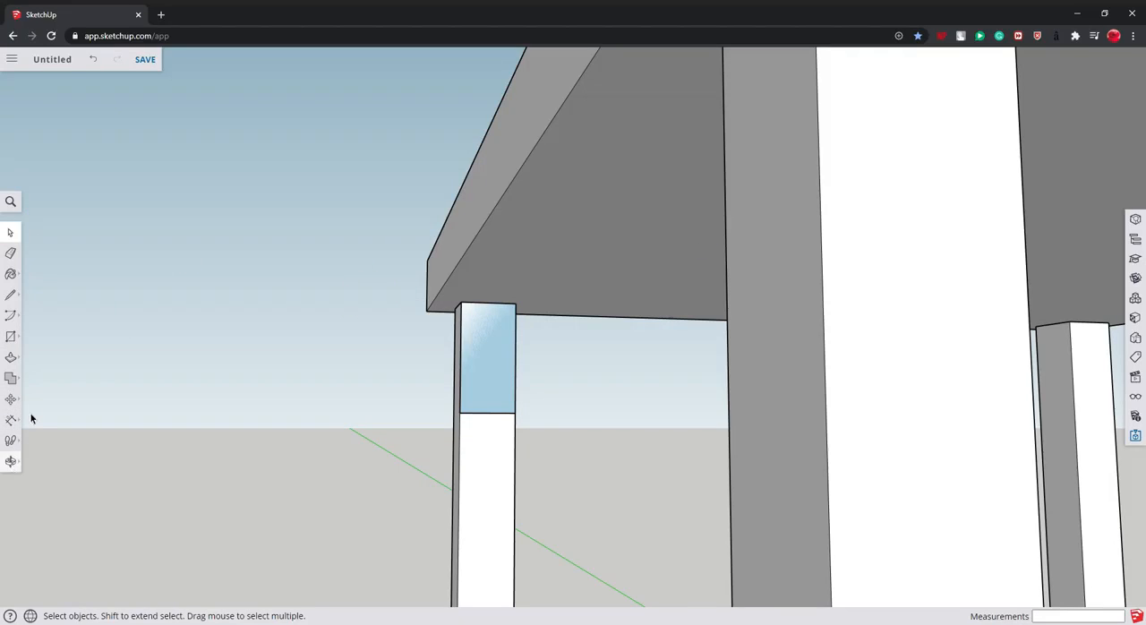
# - Push/Pull the rectangle 2' across to the neighbouring foot to form the first apron rail
pyautogui.click(11, 461)
pyautogui.moveTo(224, 448); pyautogui.dragTo(265, 436)
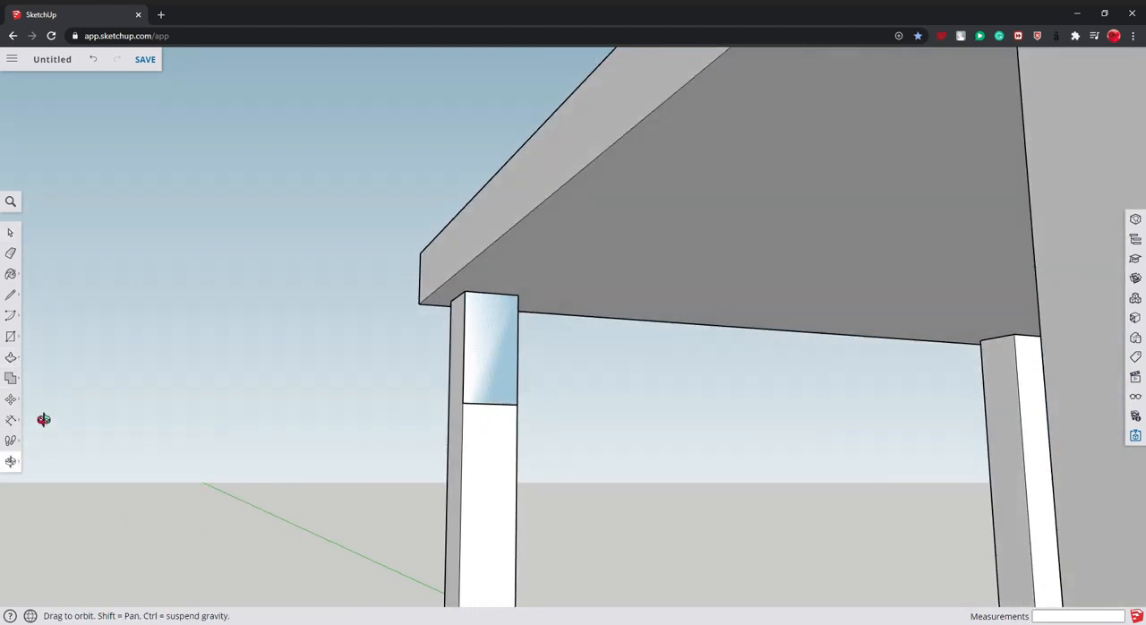
pyautogui.click(10, 357)
pyautogui.moveTo(511, 360); pyautogui.dragTo(700, 342)
pyautogui.press('Return')
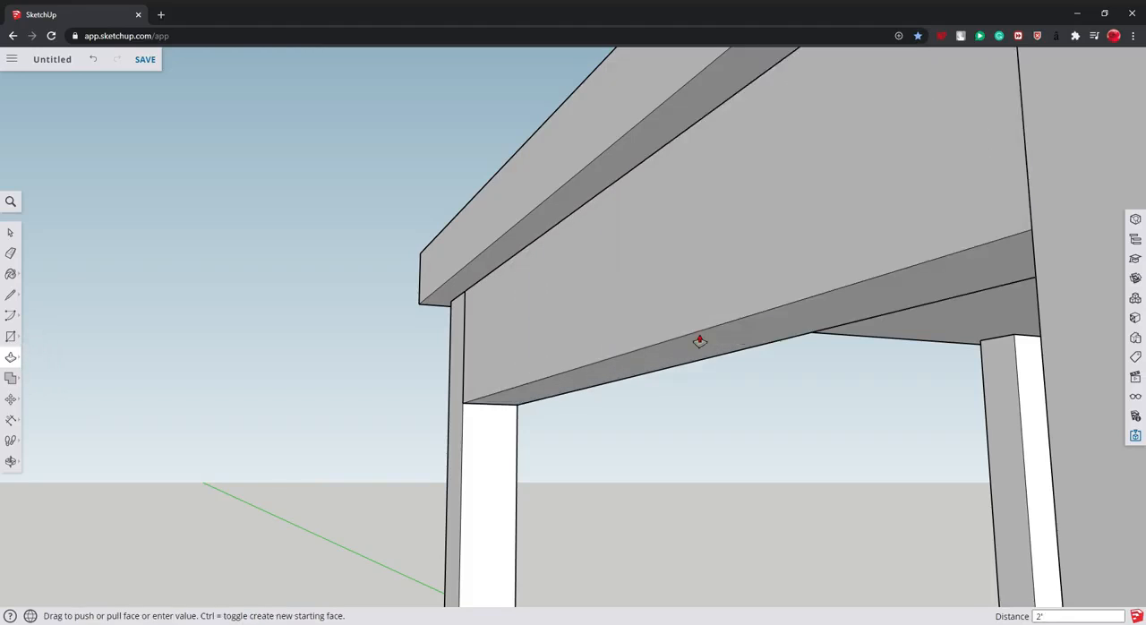
pyautogui.scroll(-5, 609, 455)
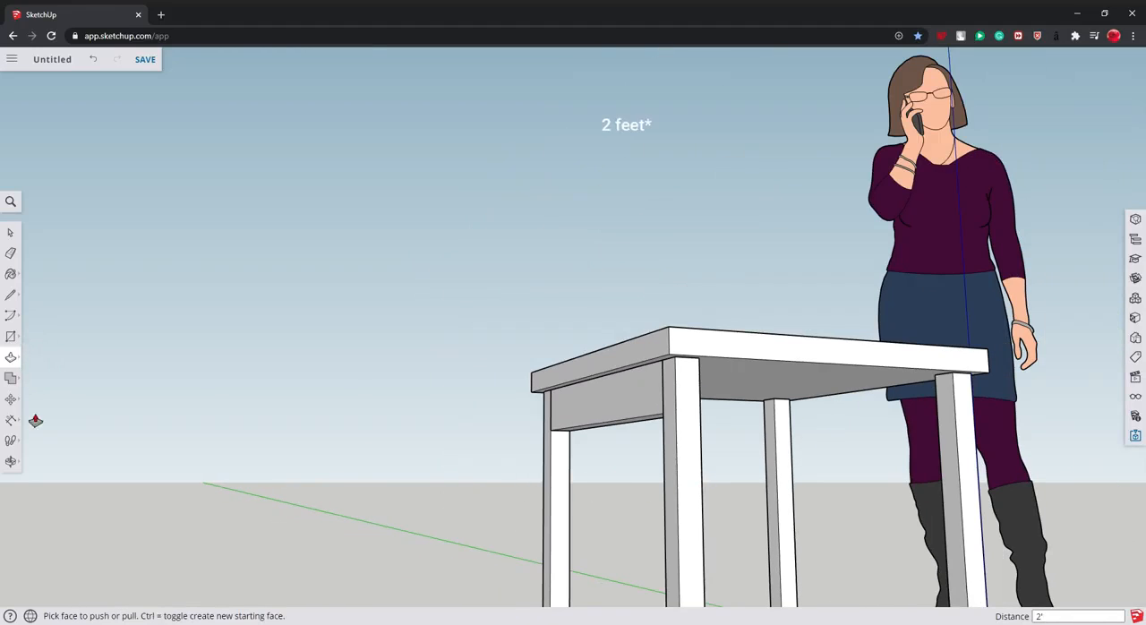
# - Draw a 4" by 2" rectangle at the top of the foot's other inner face, facing the next foot without a rail
pyautogui.click(13, 338)
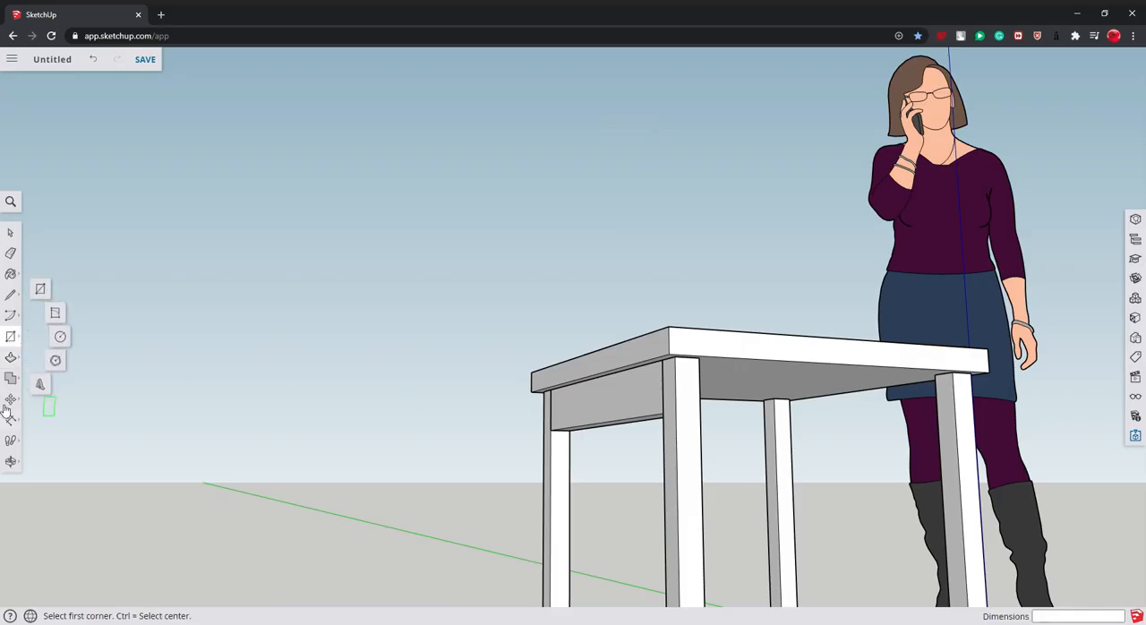
pyautogui.click(11, 461)
pyautogui.moveTo(224, 466); pyautogui.dragTo(350, 381)
pyautogui.click(11, 337)
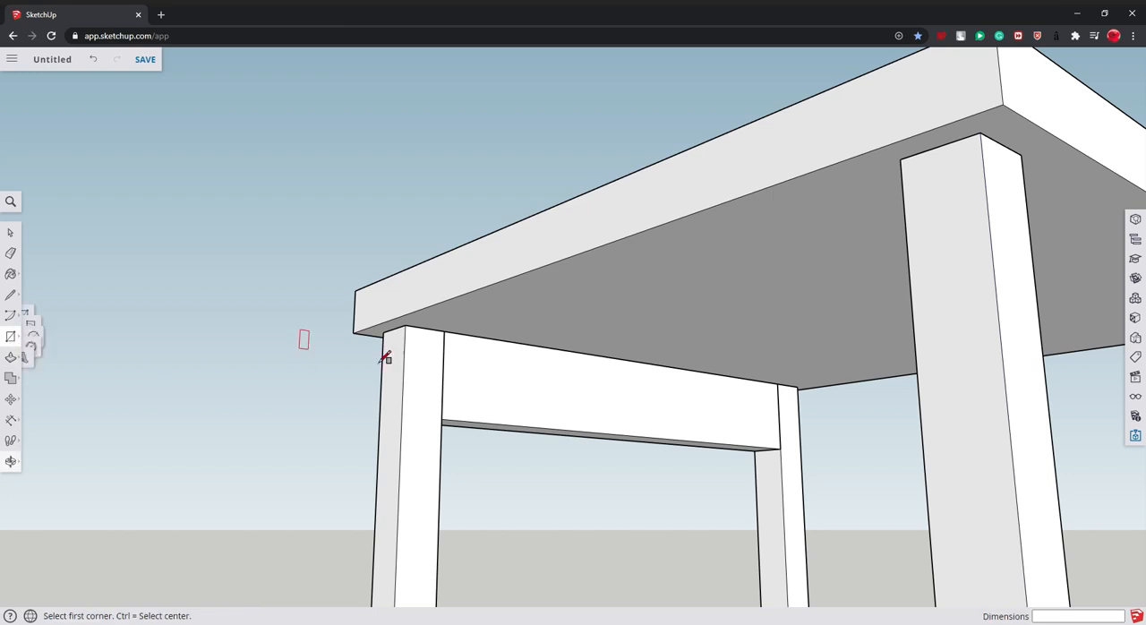
pyautogui.click(405, 327)
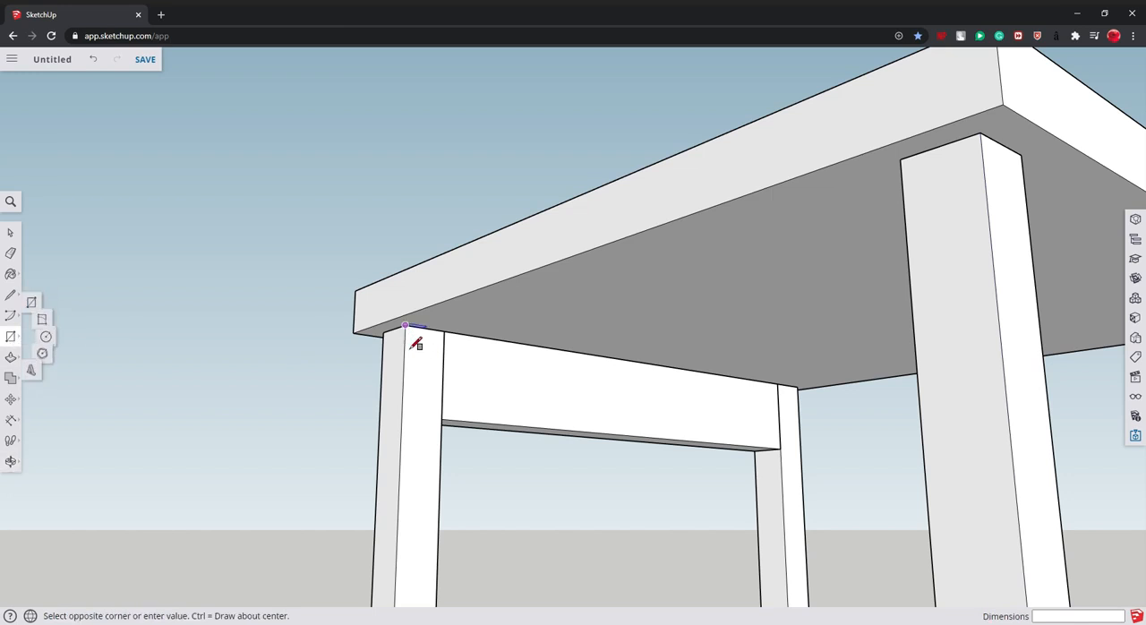
pyautogui.click(442, 420)
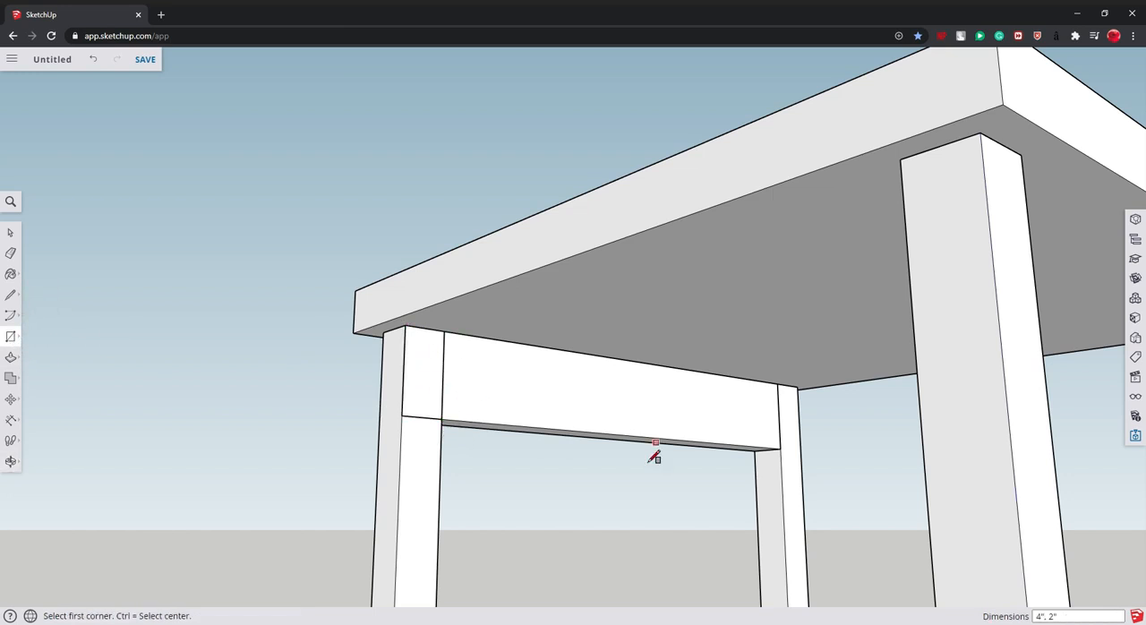
# - Push/Pull the new 4" by 2" rectangle 2' to the neighbouring foot as a second apron rail
pyautogui.click(11, 357)
pyautogui.moveTo(430, 382); pyautogui.dragTo(450, 384)
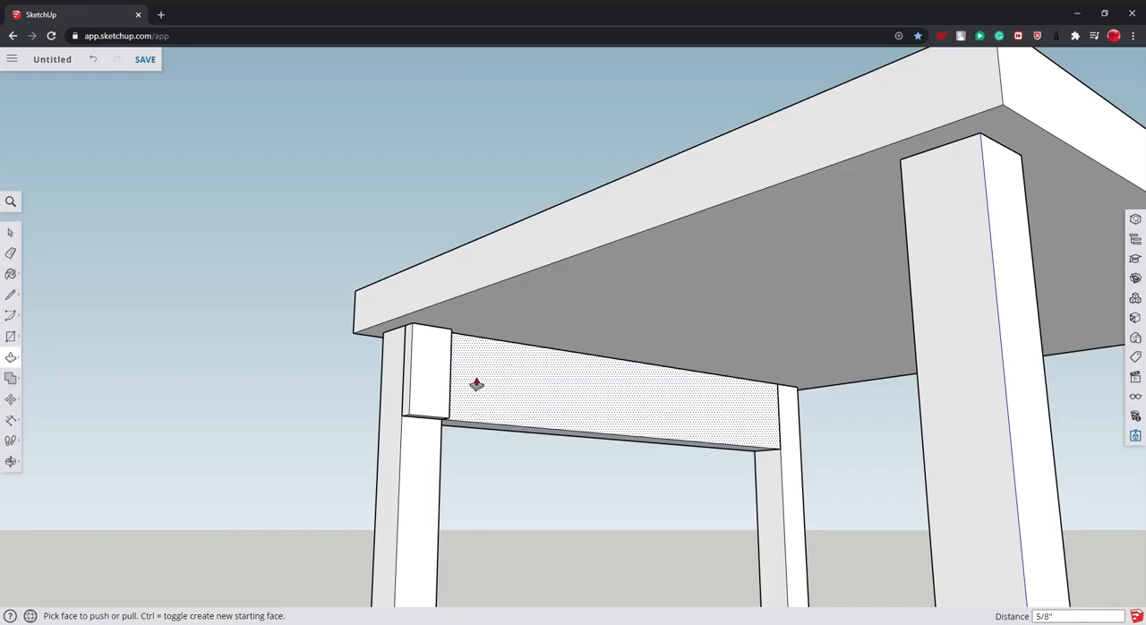
pyautogui.press('Return')
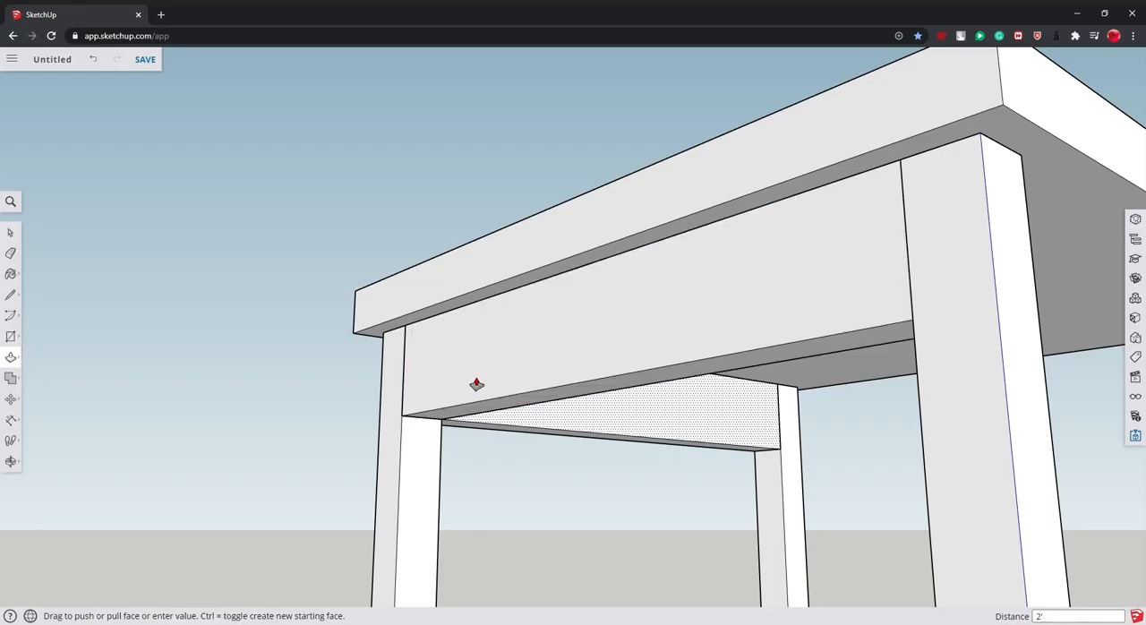
# - Complete the apron with rails on the two remaining sides, extruding the last one 2' between its feet
pyautogui.click(15, 462)
pyautogui.moveTo(201, 359); pyautogui.dragTo(1075, 294)
pyautogui.moveTo(430, 344); pyautogui.dragTo(876, 325)
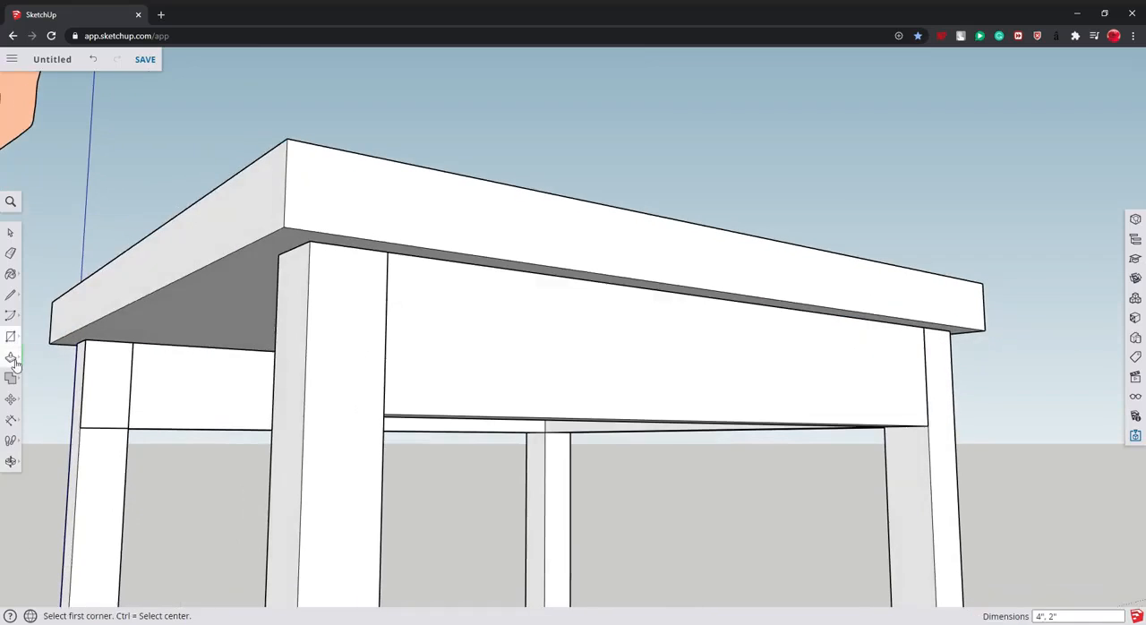
pyautogui.click(11, 357)
pyautogui.moveTo(133, 391); pyautogui.dragTo(194, 398)
pyautogui.write('2')
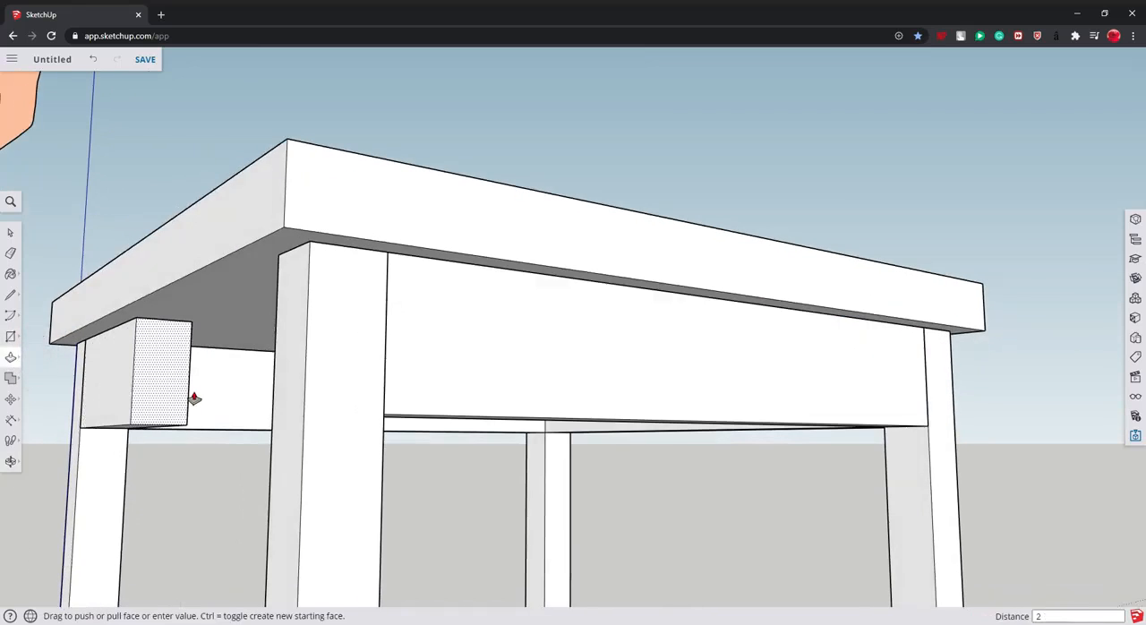
pyautogui.write("'")
pyautogui.press('Return')
pyautogui.scroll(-6, 287, 351)
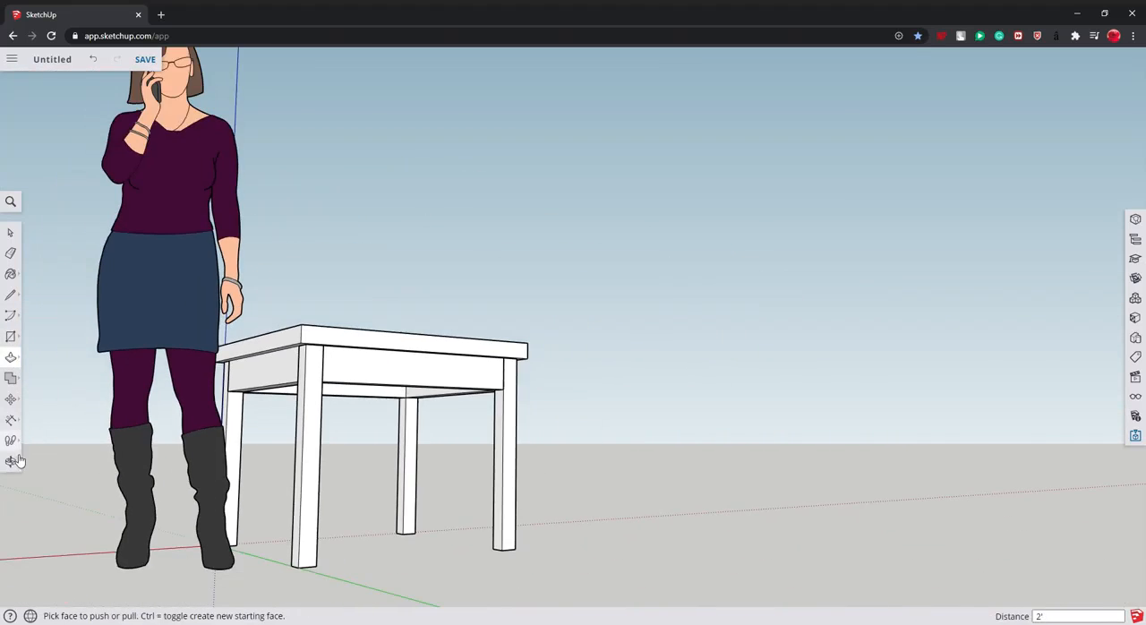
pyautogui.click(11, 462)
pyautogui.moveTo(134, 405); pyautogui.dragTo(694, 335)
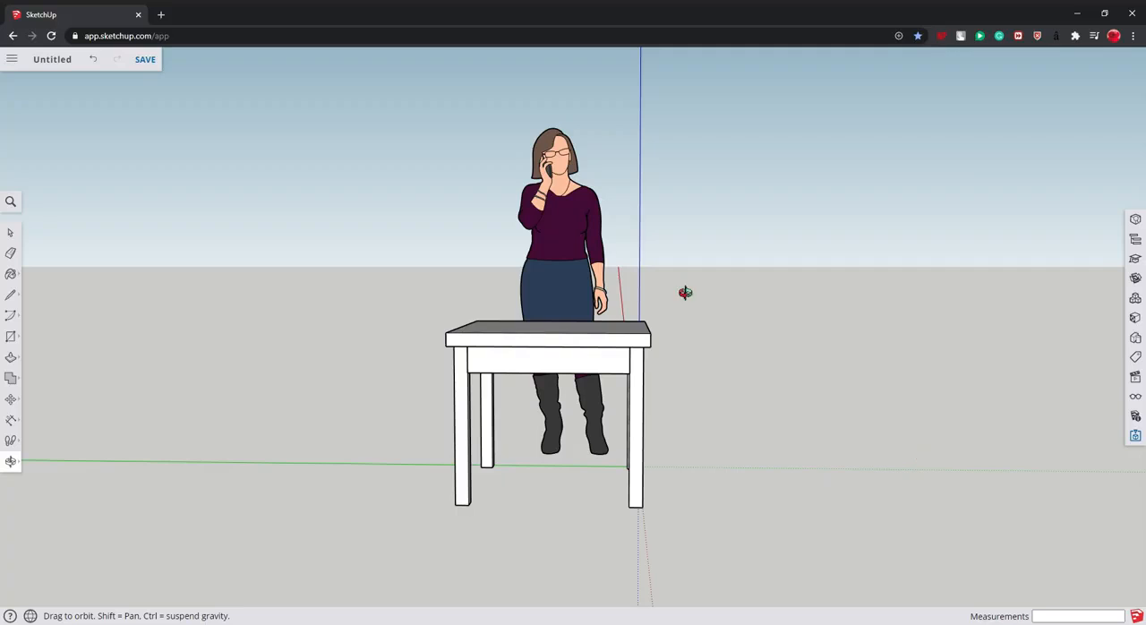
pyautogui.moveTo(583, 502); pyautogui.dragTo(664, 304)
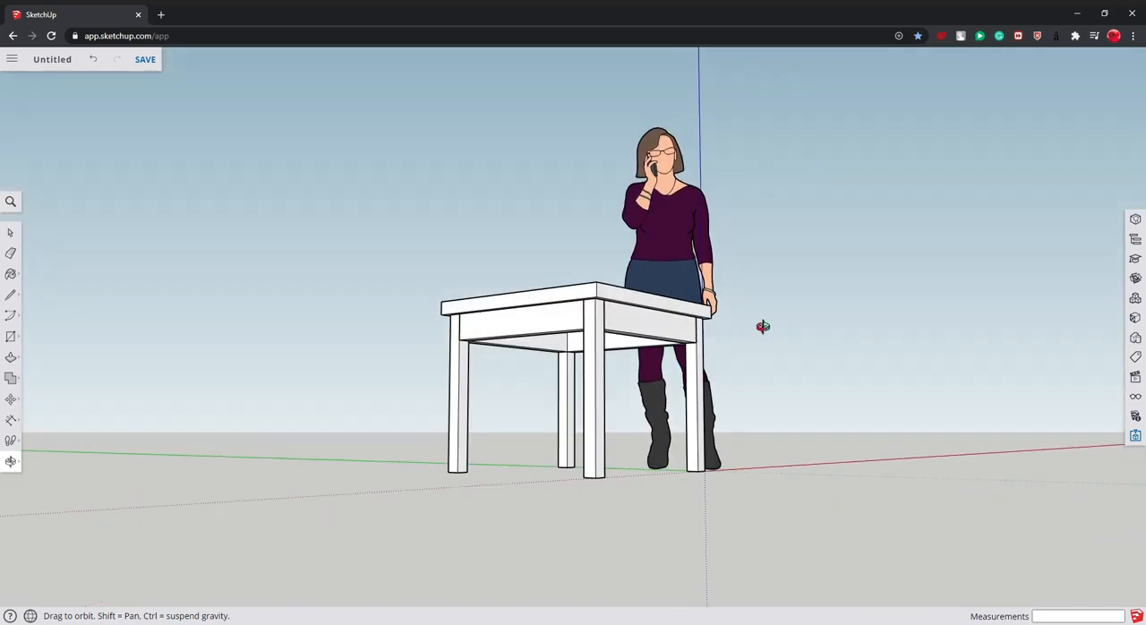
pyautogui.moveTo(566, 404); pyautogui.dragTo(261, 331)
pyautogui.click(10, 339)
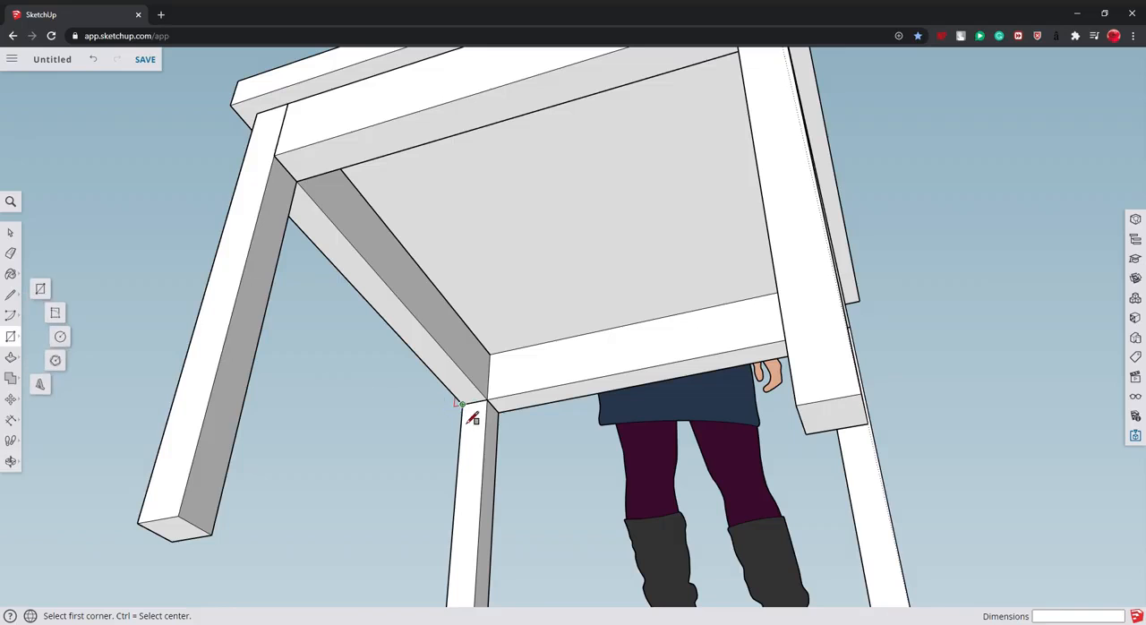
pyautogui.click(489, 405)
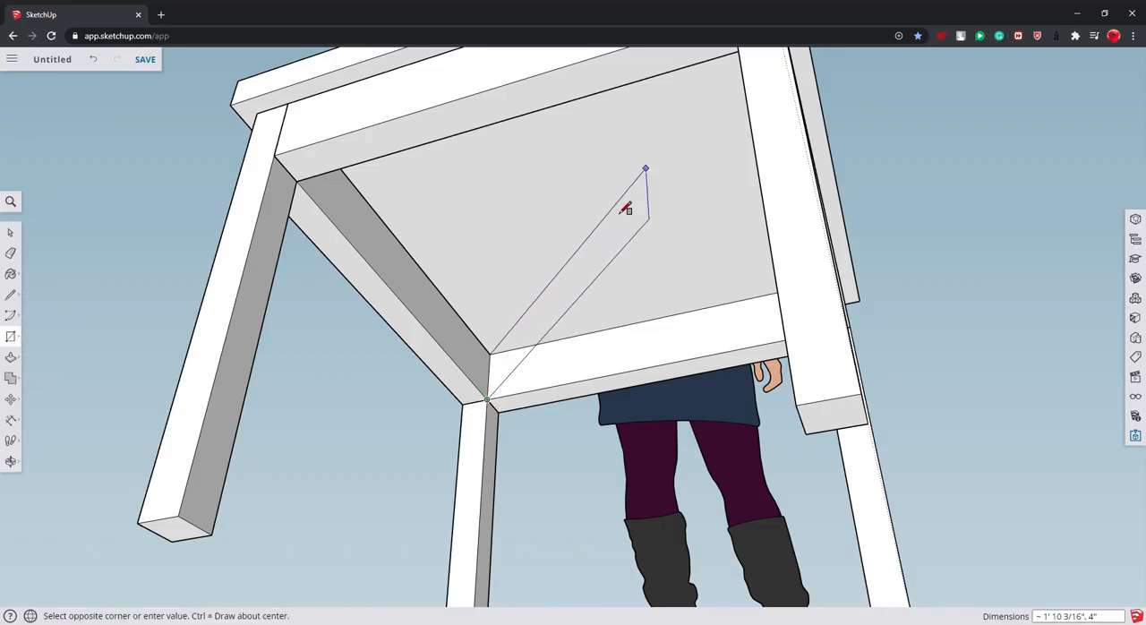
pyautogui.click(11, 461)
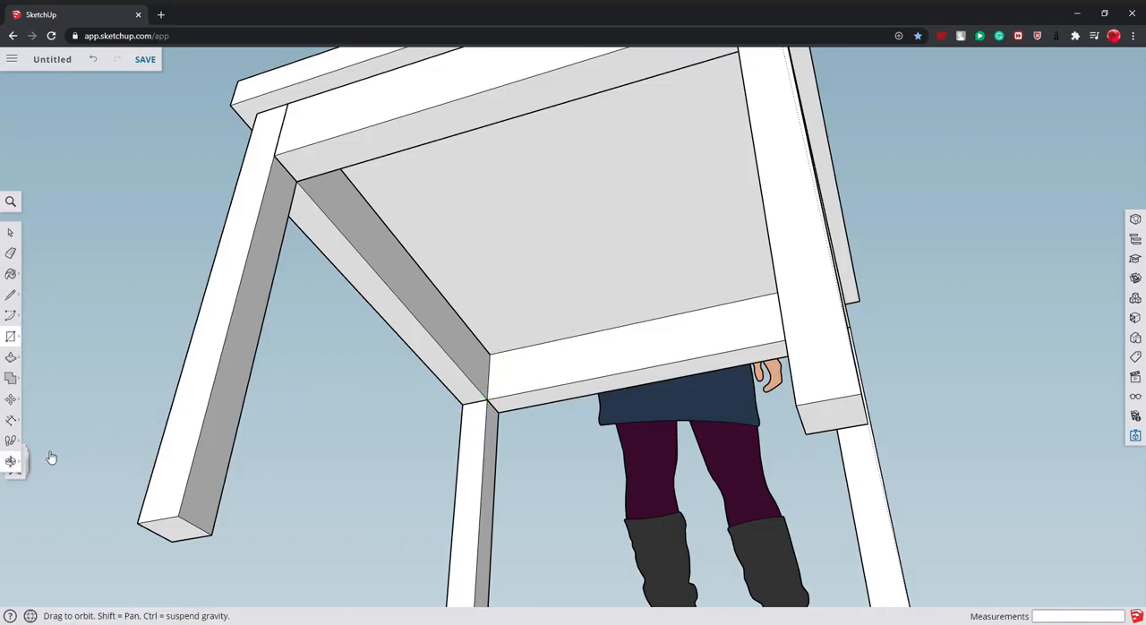
# - Draw a 2' by 2' rectangle across the underside of the apron, between diagonally opposite inner corners
pyautogui.moveTo(166, 445); pyautogui.dragTo(445, 392)
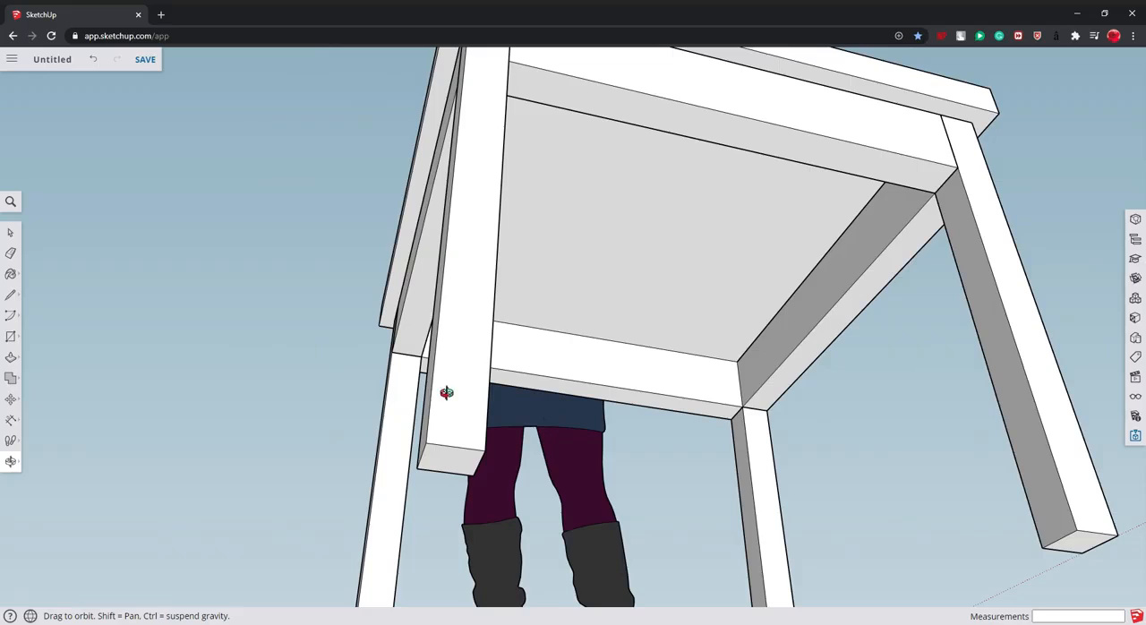
pyautogui.click(11, 336)
pyautogui.click(940, 204)
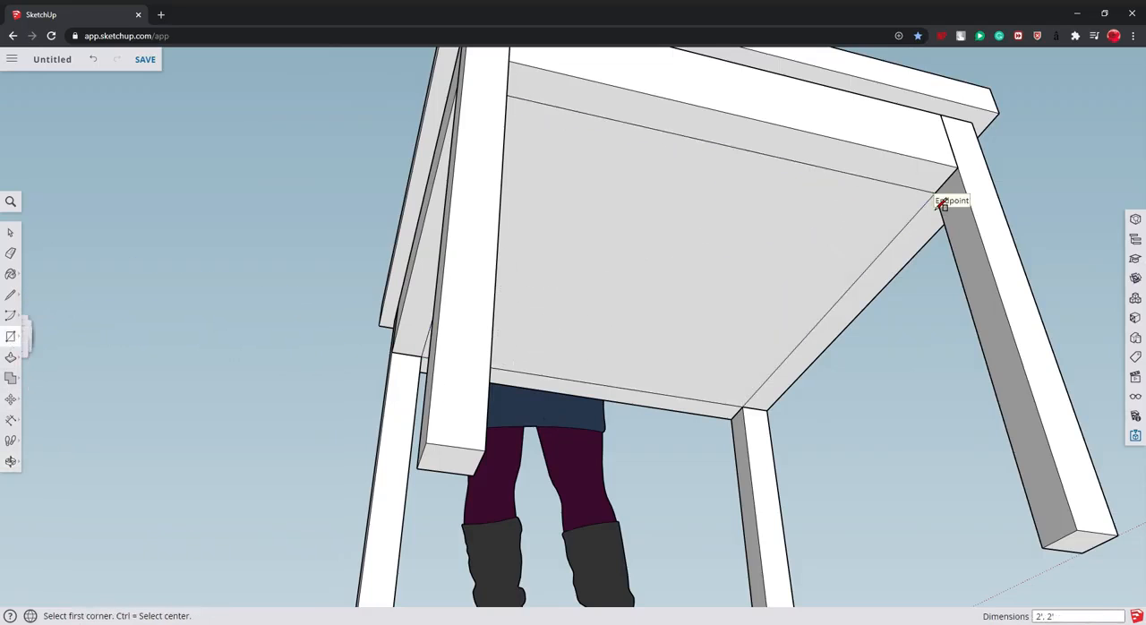
# - Push/Pull the underside panel 1" upward from inside the apron to give the table's bottom a thickness
pyautogui.click(11, 461)
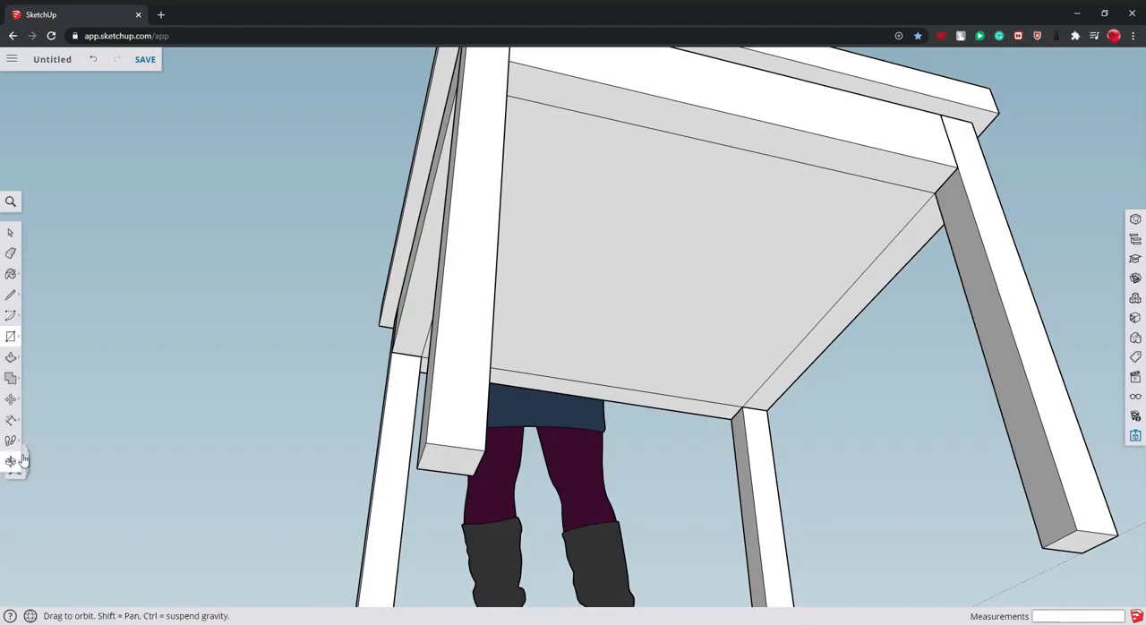
pyautogui.moveTo(71, 448); pyautogui.dragTo(633, 402)
pyautogui.scroll(3, 591, 385)
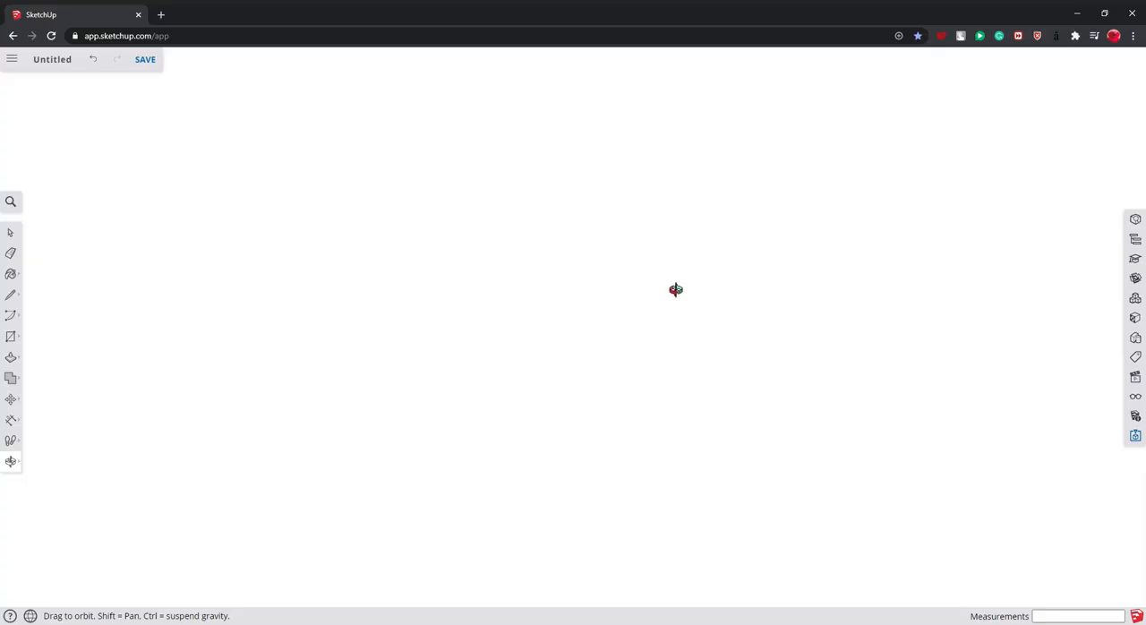
pyautogui.moveTo(677, 290); pyautogui.dragTo(522, 420)
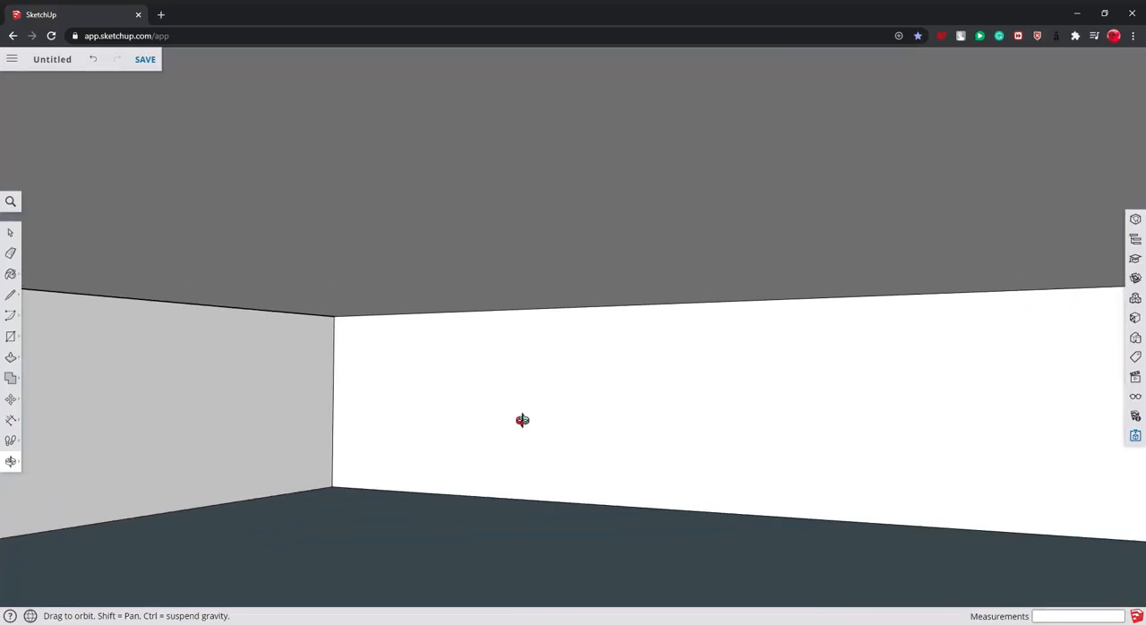
pyautogui.click(11, 356)
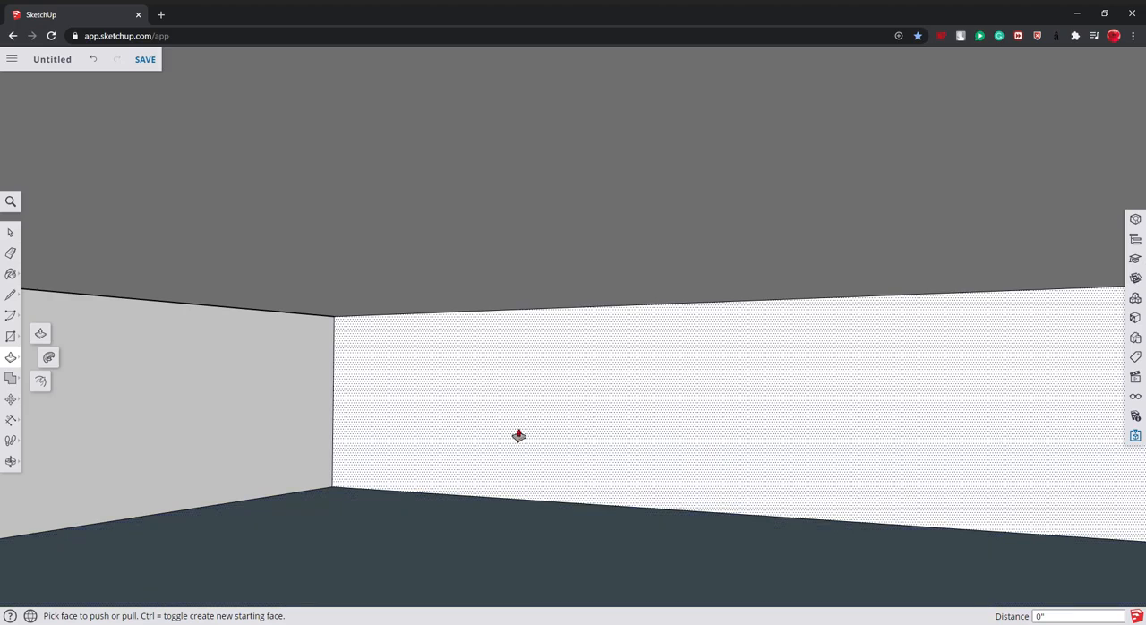
pyautogui.moveTo(434, 536); pyautogui.dragTo(427, 492)
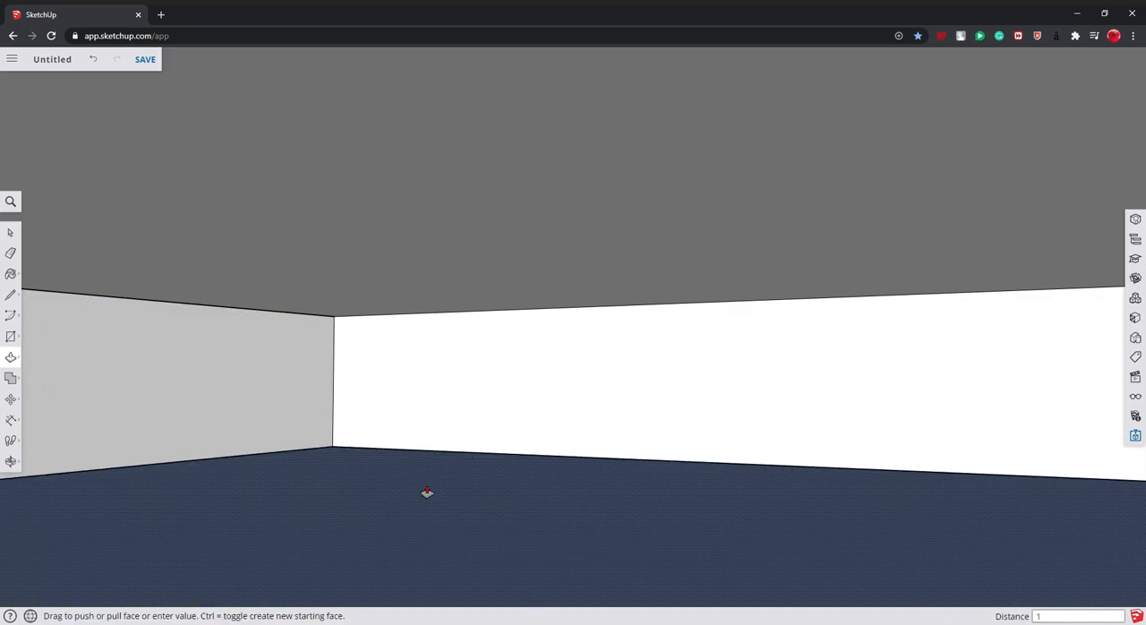
pyautogui.write('1')
pyautogui.press('Return')
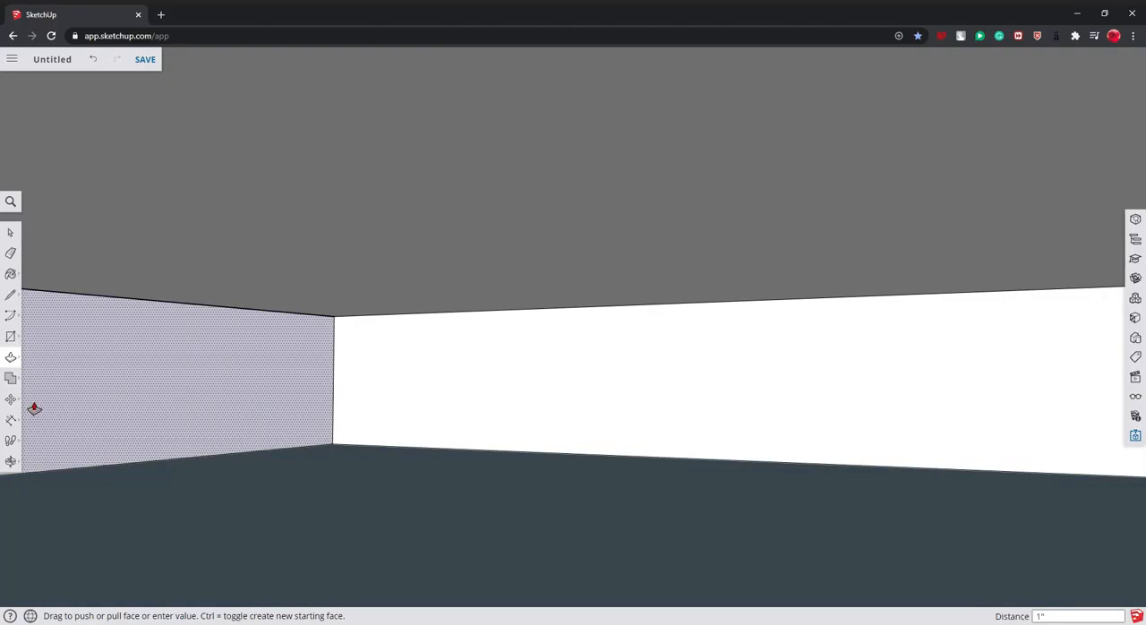
# - Examine the table from below and from all sides, finishing with a close front view of one apron rail
pyautogui.click(11, 463)
pyautogui.moveTo(421, 453); pyautogui.dragTo(432, 502)
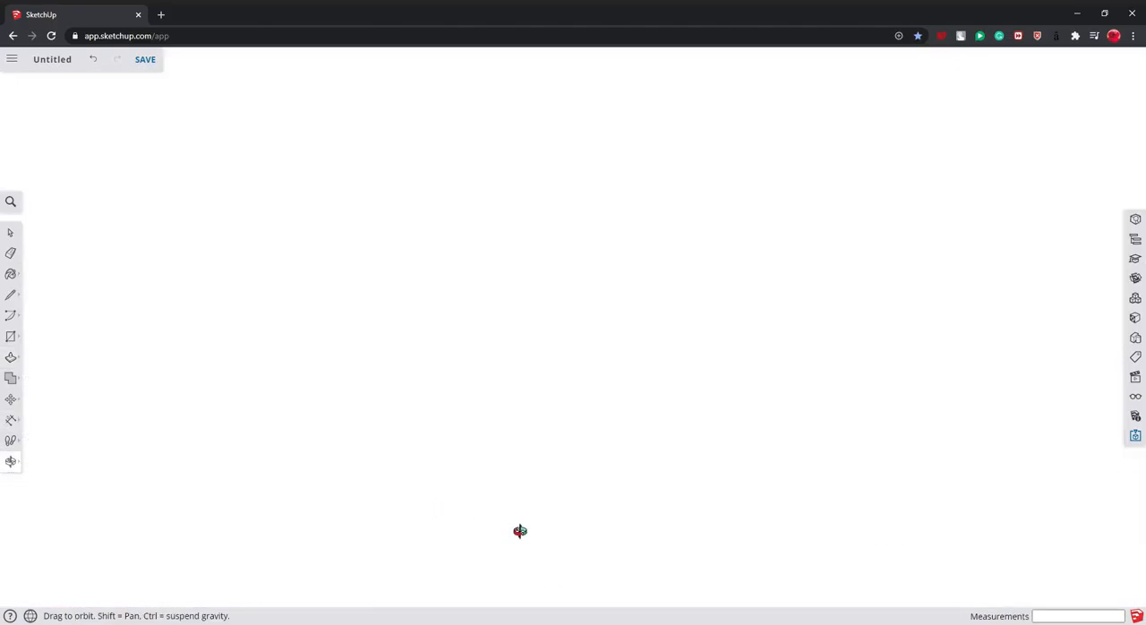
pyautogui.scroll(-10, 540, 518)
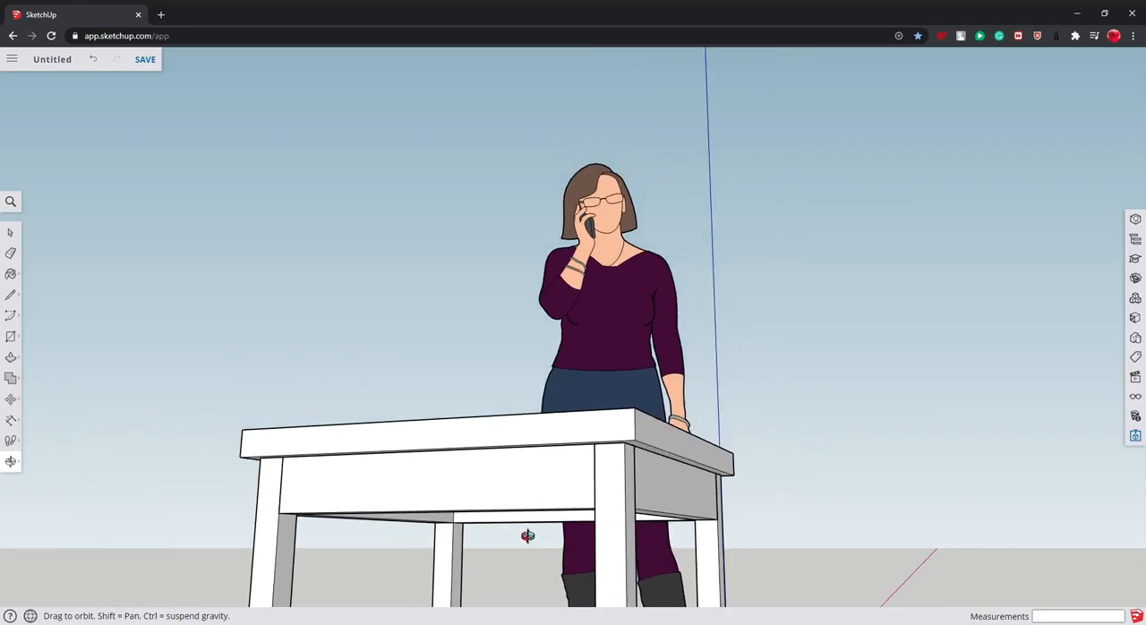
pyautogui.moveTo(533, 522); pyautogui.dragTo(746, 532)
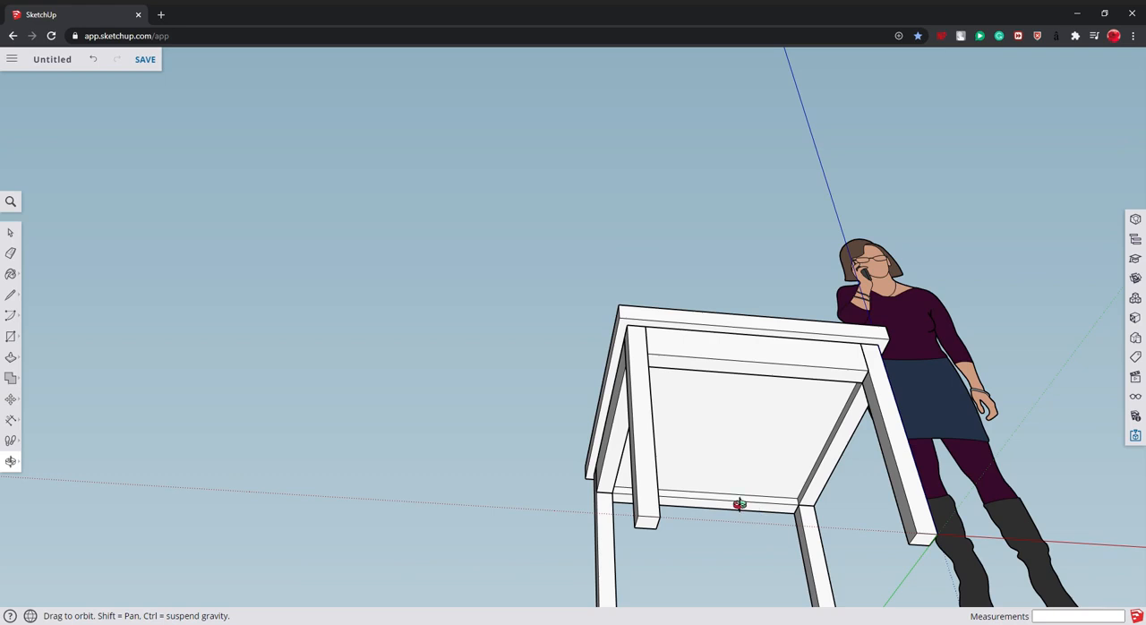
pyautogui.moveTo(698, 502); pyautogui.dragTo(646, 381)
pyautogui.scroll(-4, 538, 519)
pyautogui.scroll(8, 544, 553)
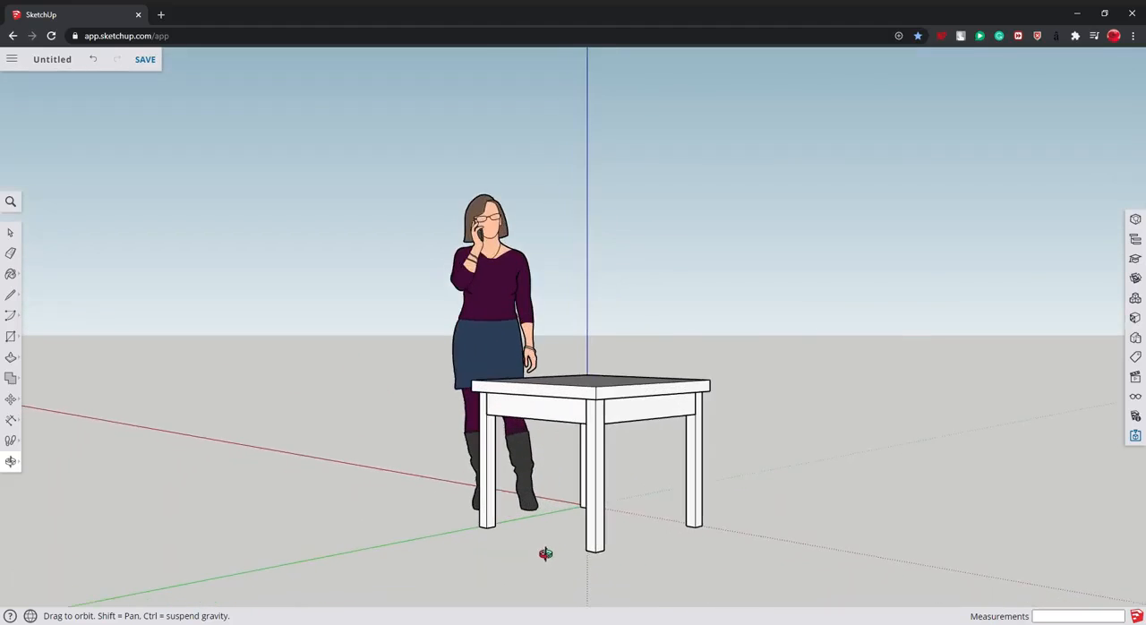
pyautogui.moveTo(815, 420); pyautogui.dragTo(613, 381)
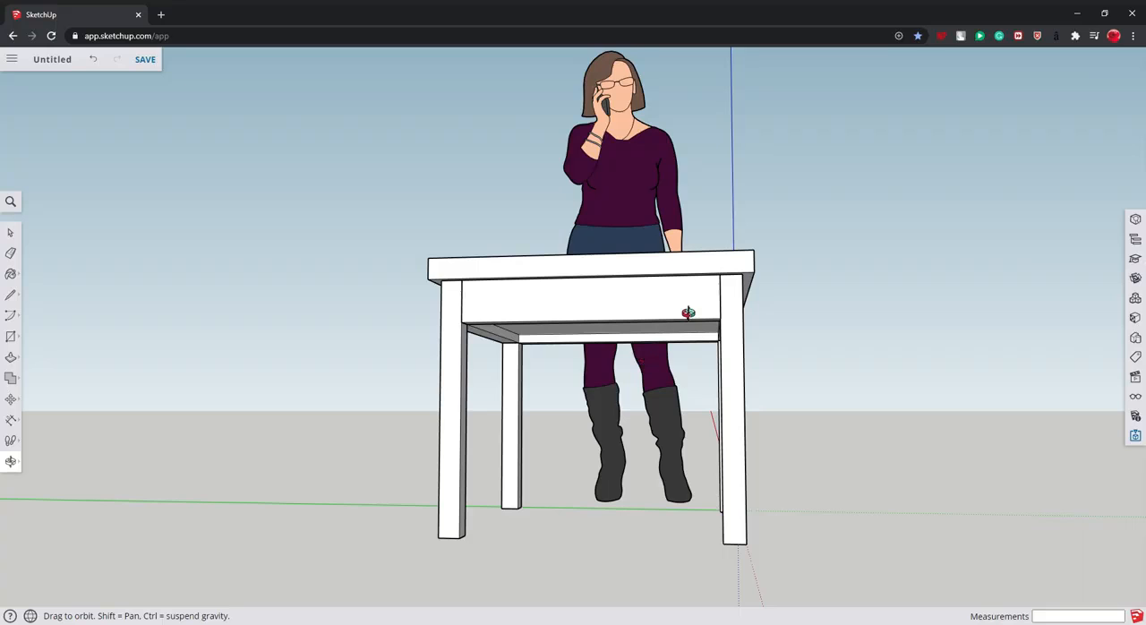
pyautogui.moveTo(688, 313); pyautogui.dragTo(592, 314)
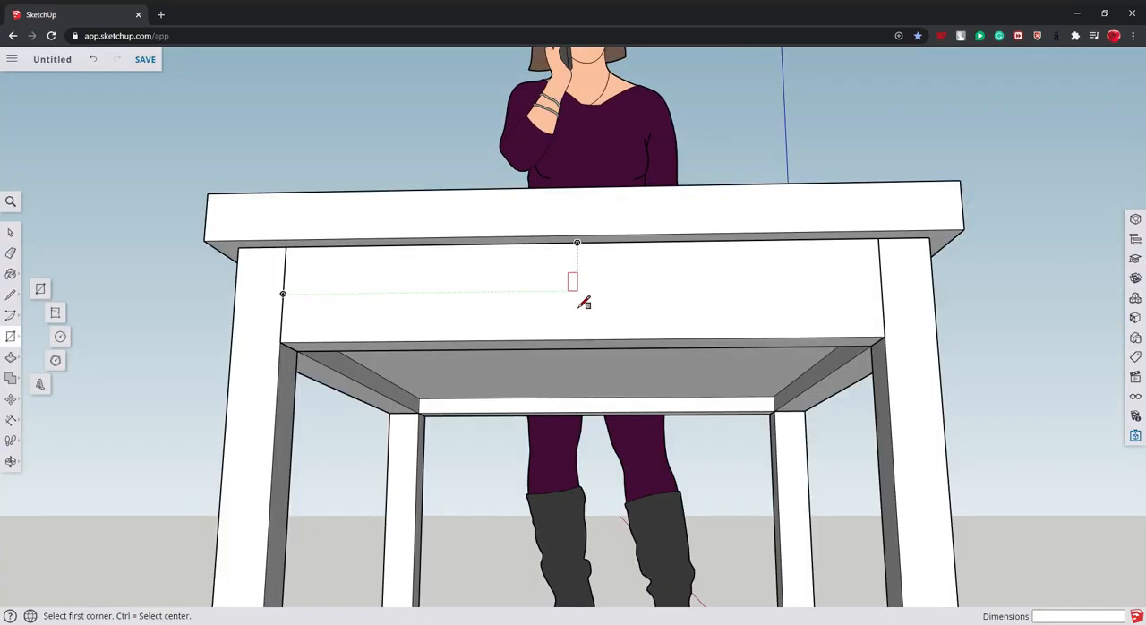
pyautogui.click(578, 290)
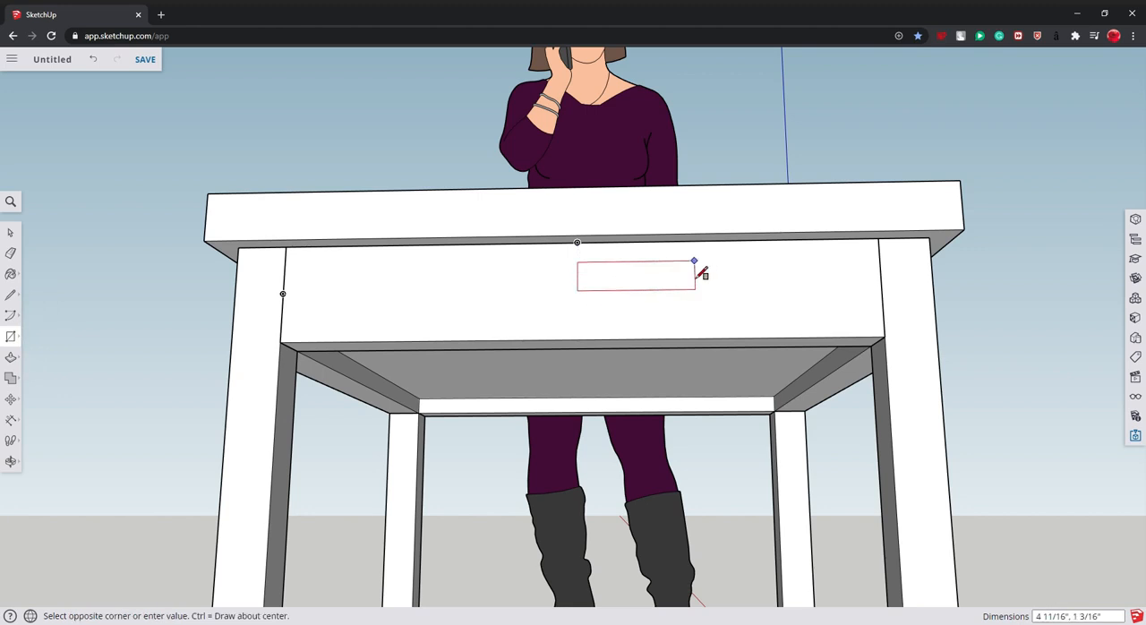
pyautogui.click(693, 261)
pyautogui.hotkey('ctrl', 'z')
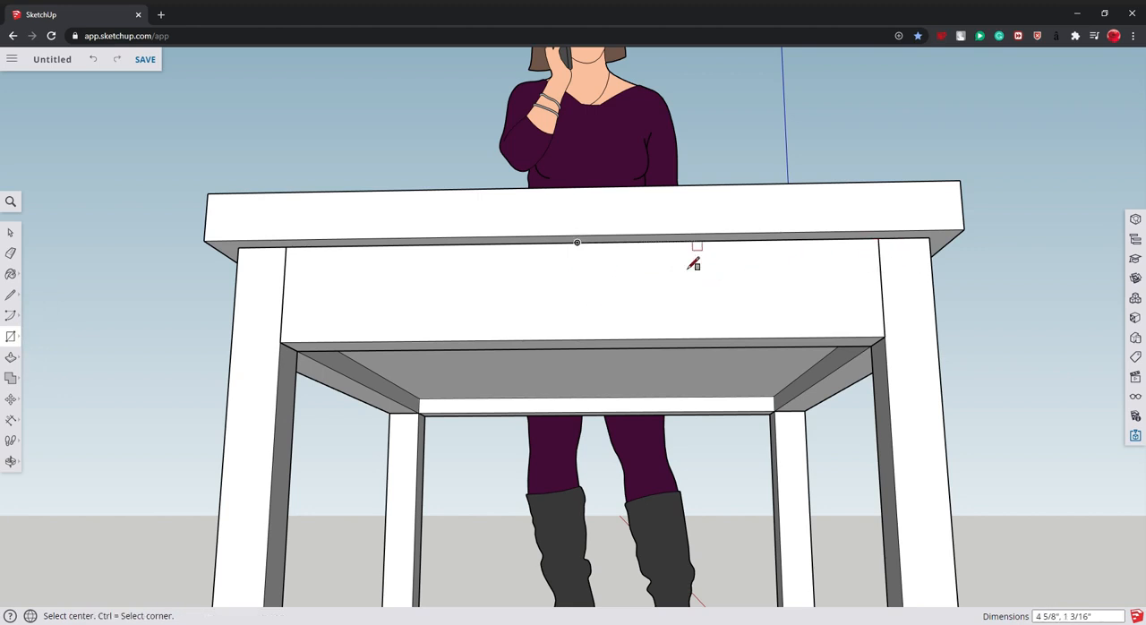
pyautogui.click(578, 290)
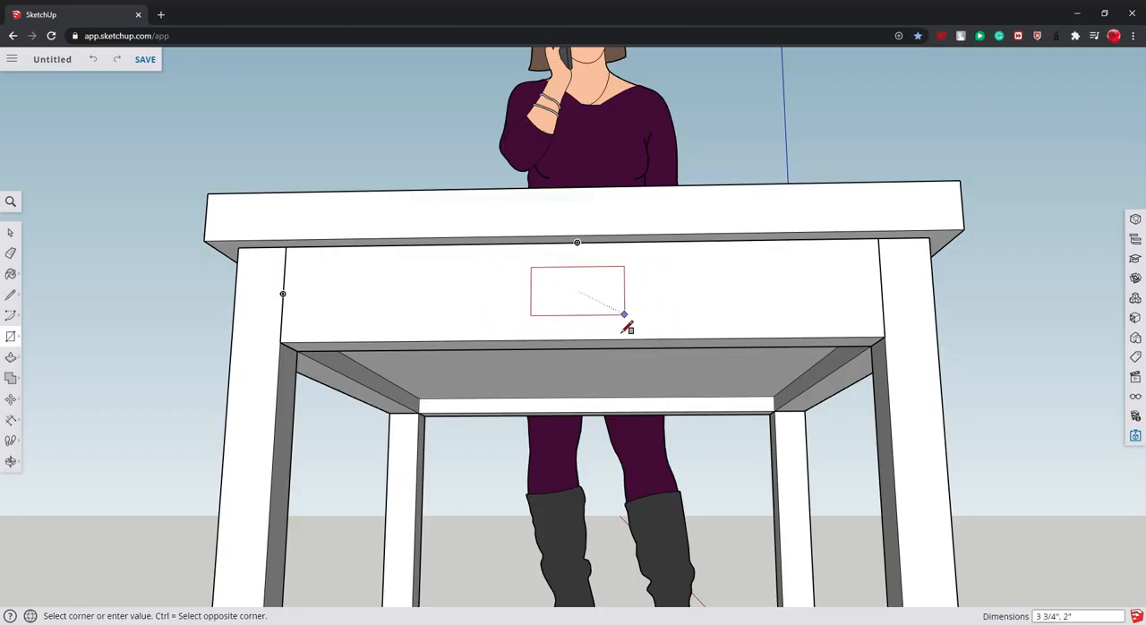
pyautogui.click(618, 315)
pyautogui.hotkey('ctrl', 'z')
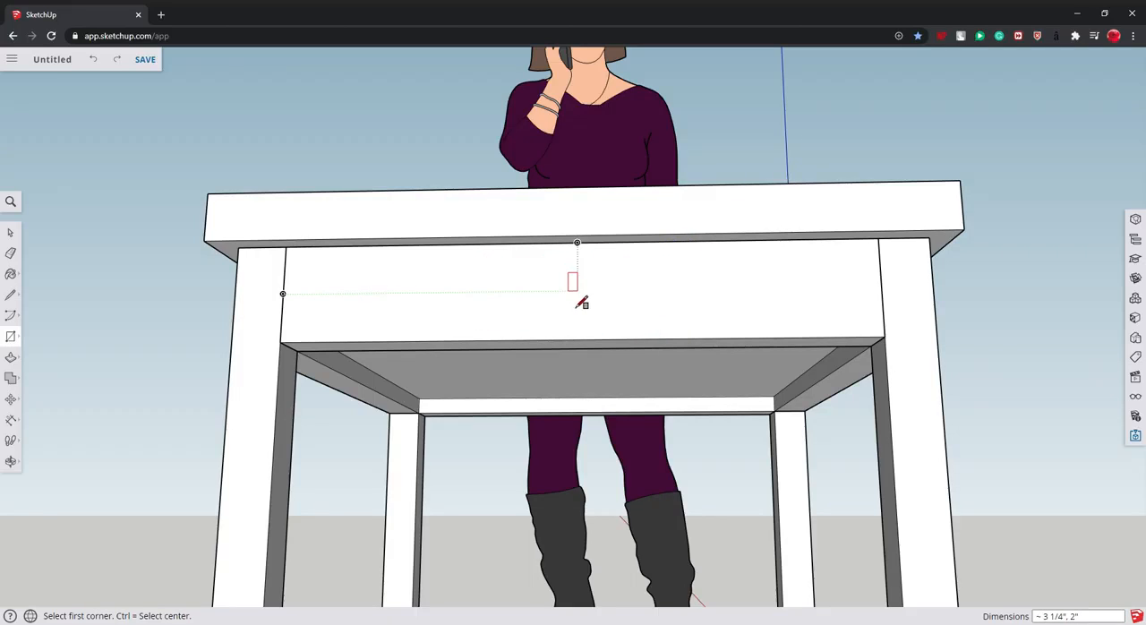
pyautogui.click(578, 289)
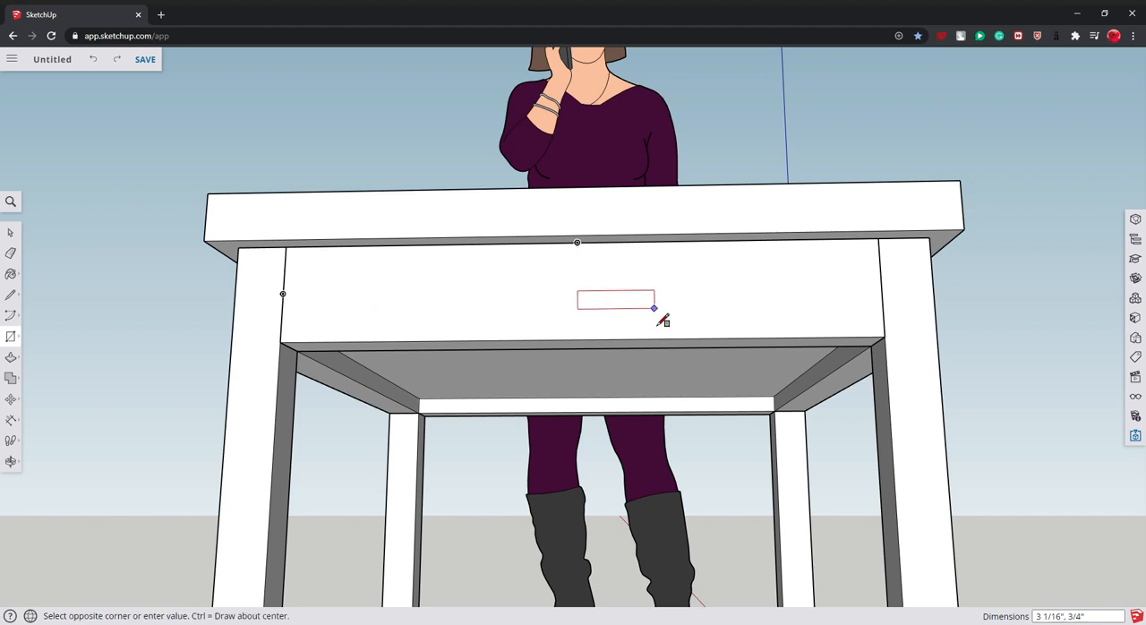
pyautogui.click(679, 321)
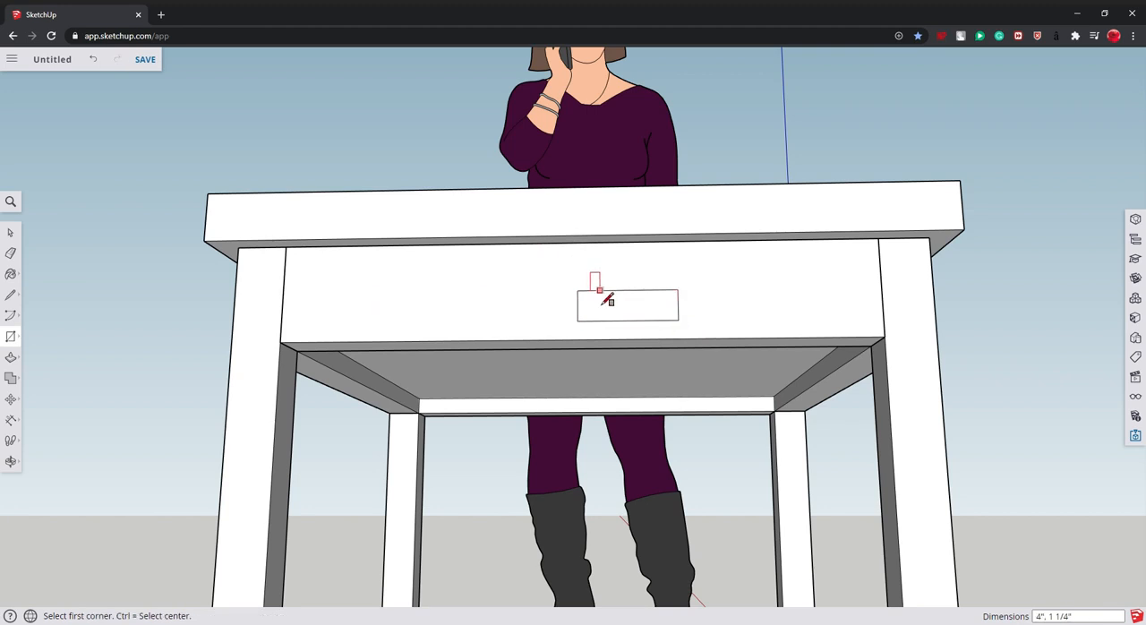
pyautogui.hotkey('ctrl', 'z')
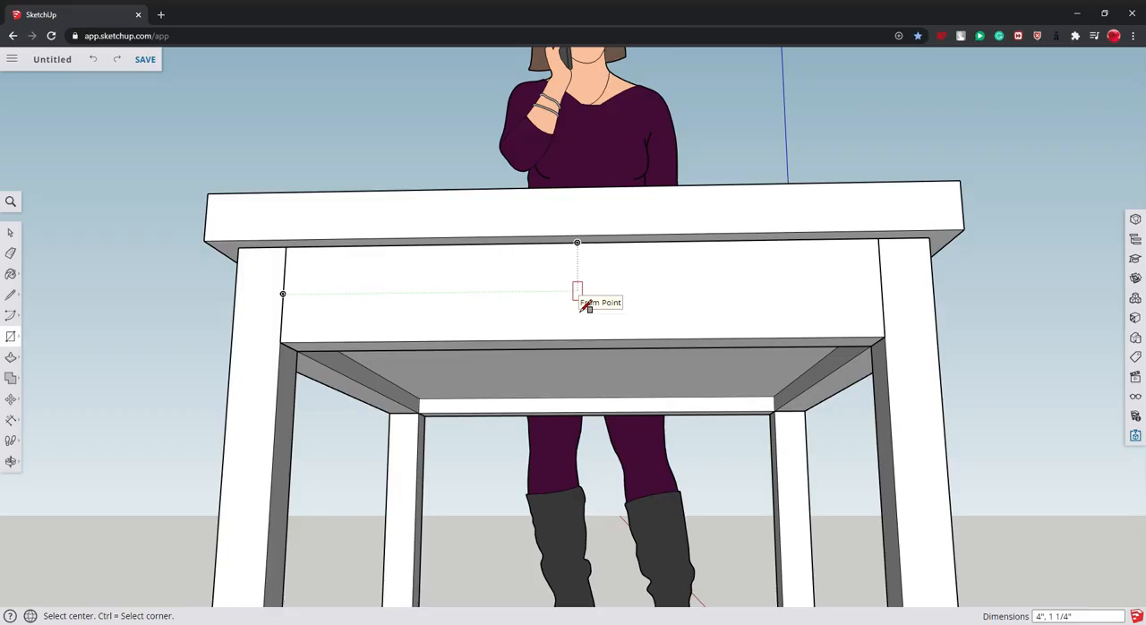
# - Draw a 5" by 1 1/8" rectangle from its center in the middle of the front apron rail
pyautogui.click(581, 302)
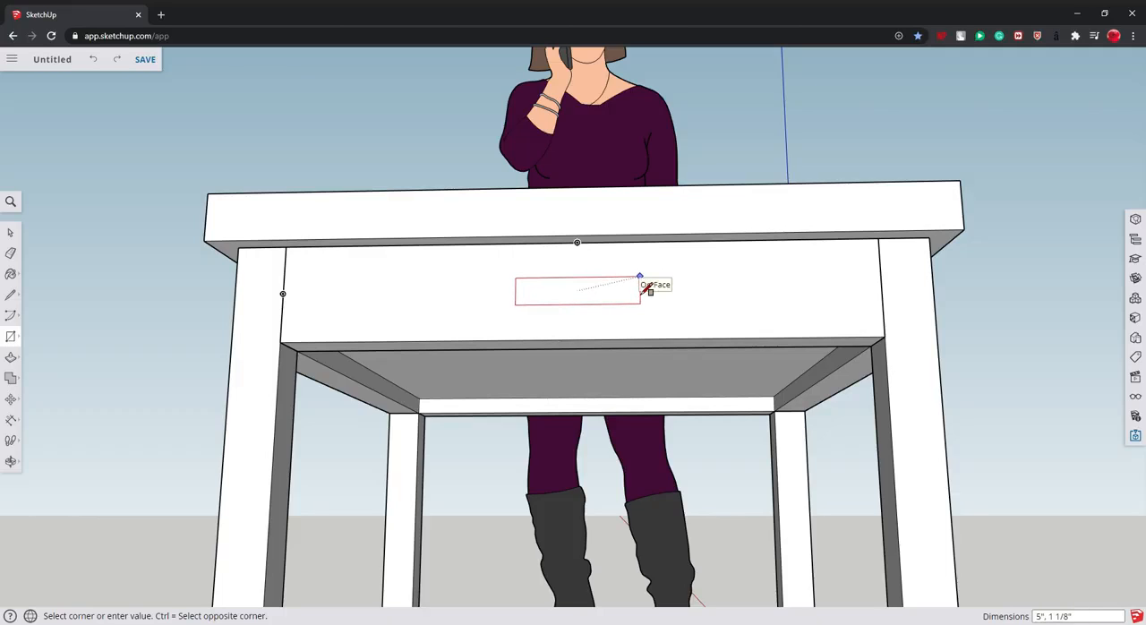
pyautogui.click(640, 278)
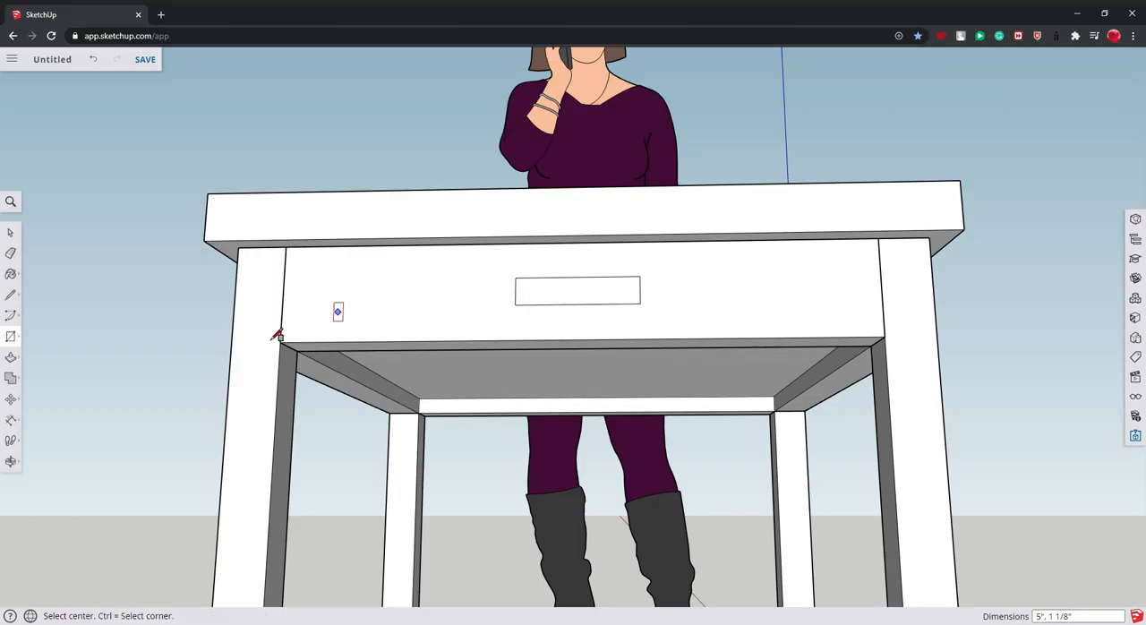
pyautogui.click(11, 356)
pyautogui.moveTo(609, 285); pyautogui.dragTo(542, 275)
pyautogui.press('Return')
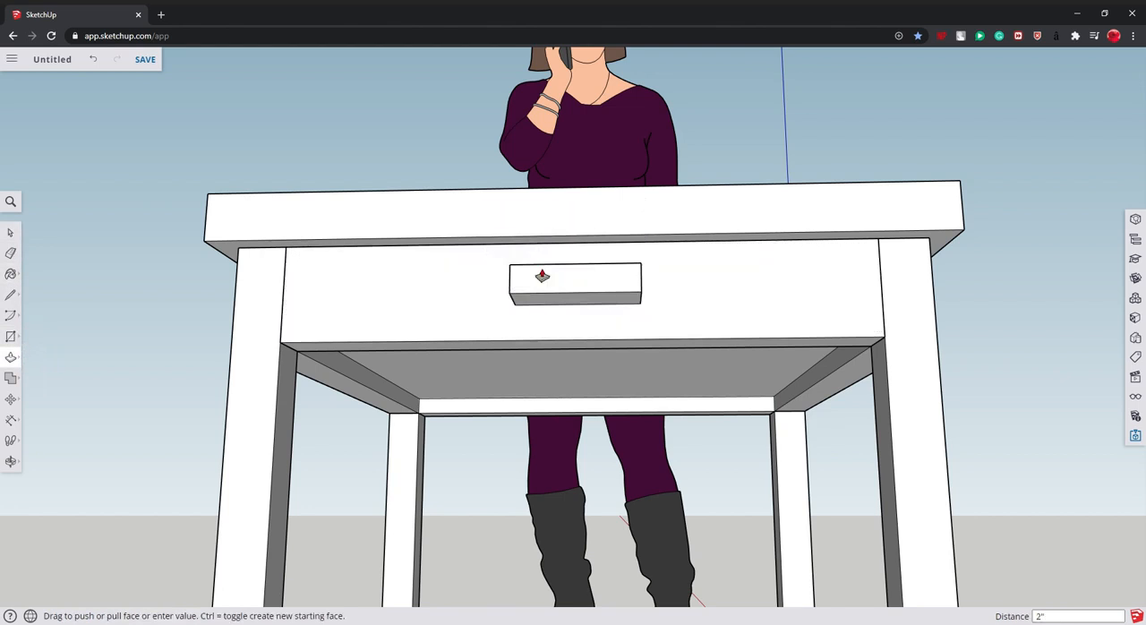
pyautogui.click(11, 461)
pyautogui.moveTo(54, 501); pyautogui.dragTo(606, 424)
pyautogui.hotkey('ctrl', 'z')
# - Push/Pull the small rectangle on the front rail 1" outward as a handle
pyautogui.press('p')
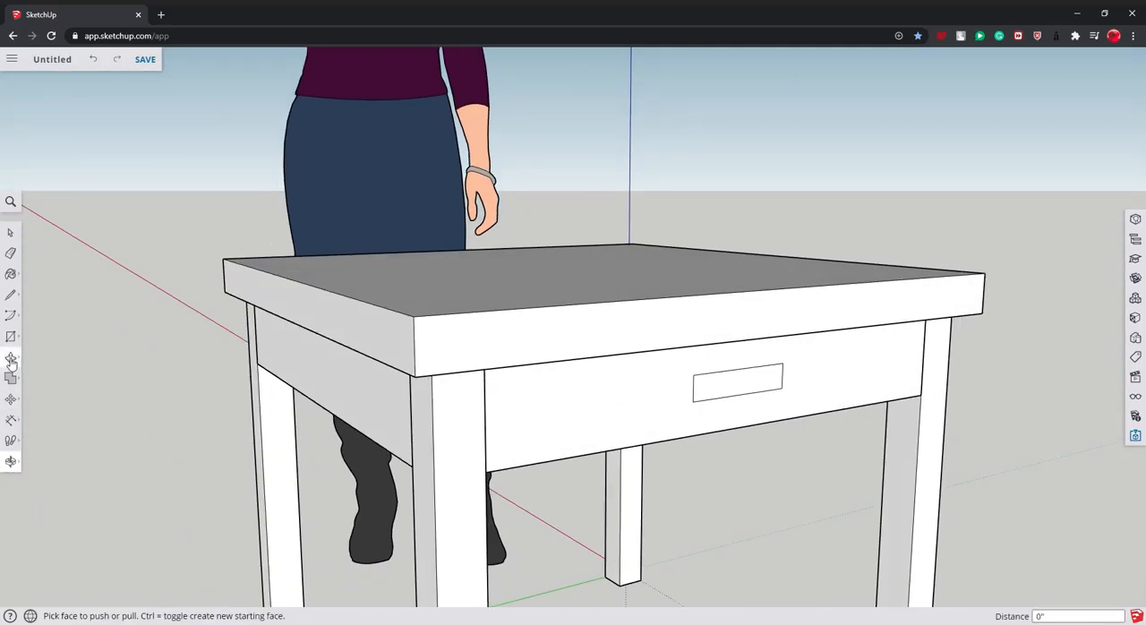
pyautogui.click(731, 394)
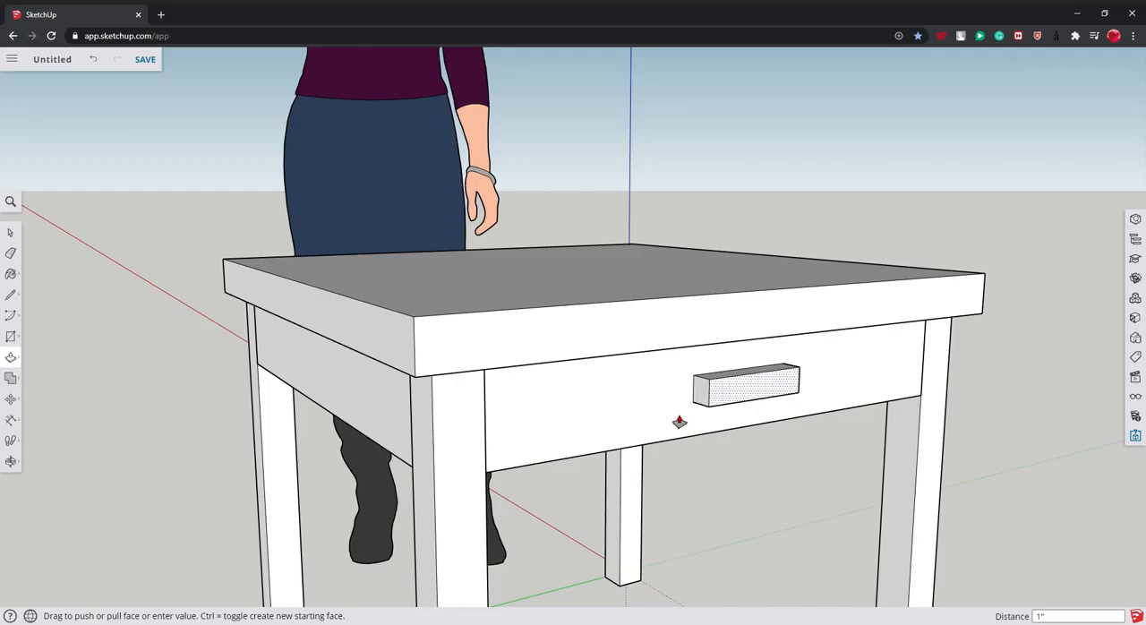
# - Position the camera on the ground near the table at 5' 6" eye height and look towards the tabletop and handle
pyautogui.click(11, 461)
pyautogui.moveTo(741, 377); pyautogui.dragTo(561, 343)
pyautogui.scroll(-5, 765, 469)
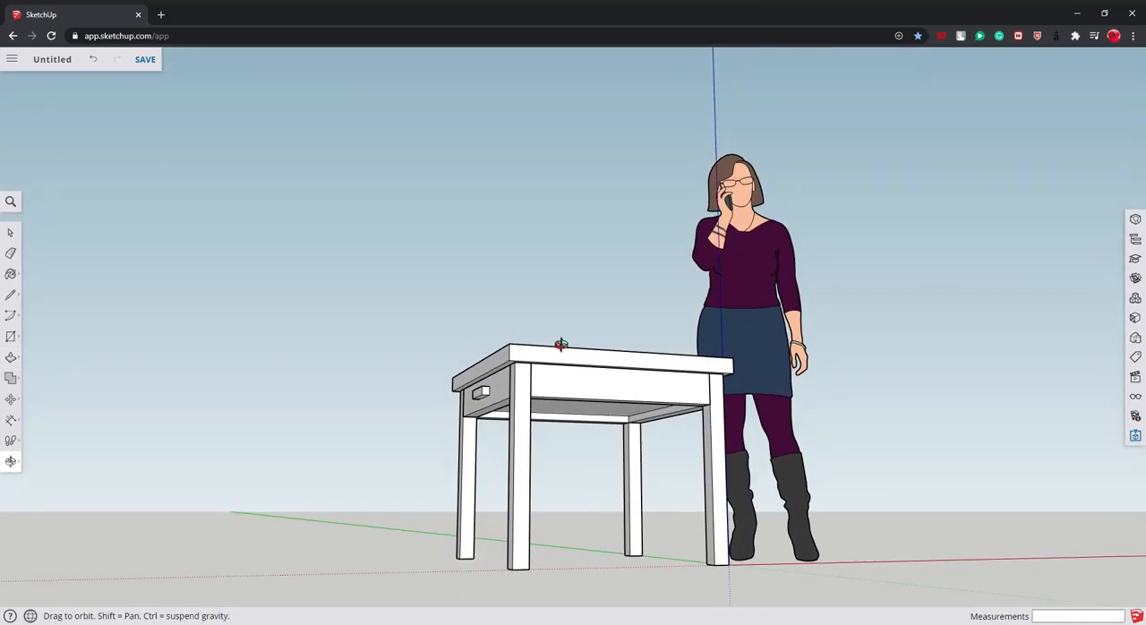
pyautogui.scroll(-3, 478, 474)
pyautogui.moveTo(479, 474); pyautogui.dragTo(511, 507)
pyautogui.click(11, 440)
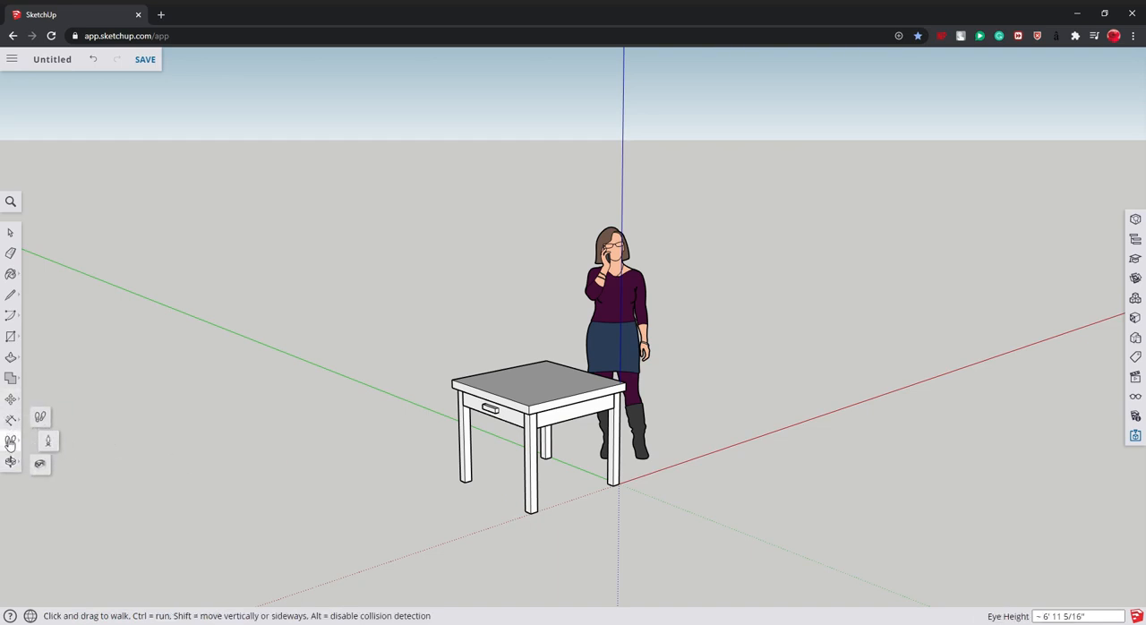
pyautogui.click(52, 440)
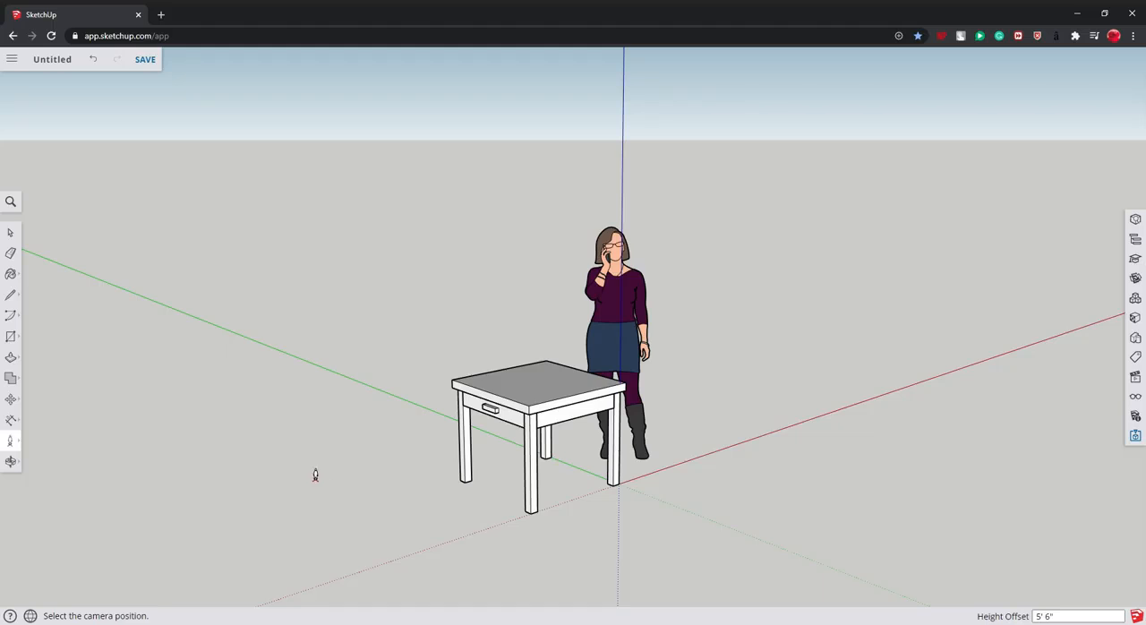
pyautogui.click(338, 500)
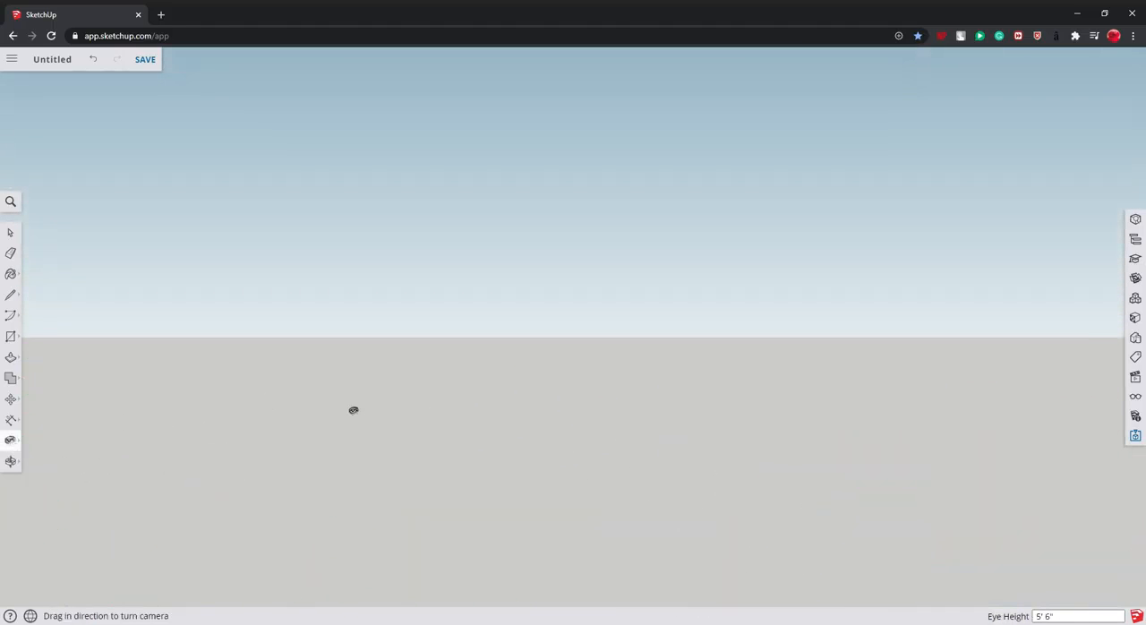
pyautogui.moveTo(353, 408); pyautogui.dragTo(385, 166)
pyautogui.moveTo(559, 265); pyautogui.dragTo(529, 435)
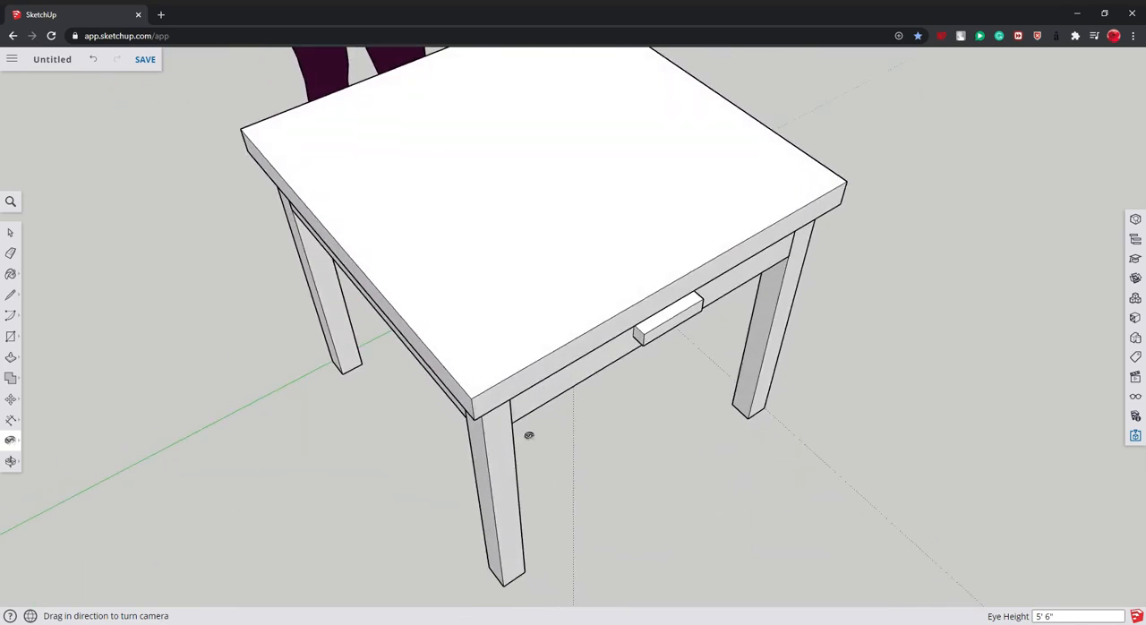
# - Return to an overall view of the whole table from its handle side and leave the camera tools
pyautogui.scroll(-4, 102, 460)
pyautogui.press('o')
pyautogui.moveTo(95, 474); pyautogui.dragTo(968, 400)
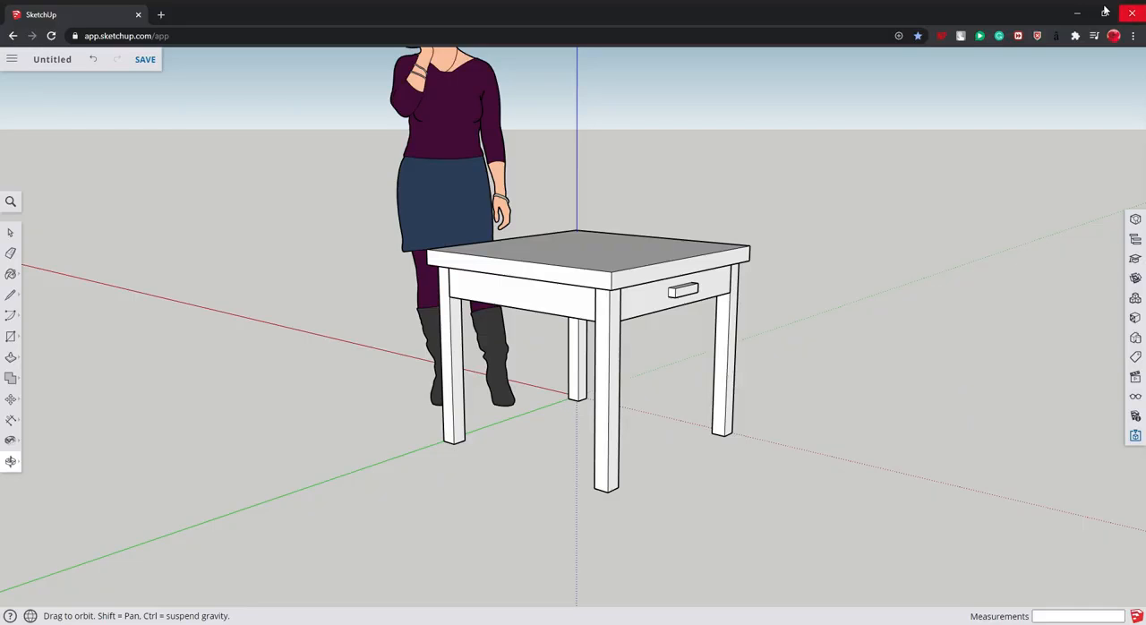
pyautogui.click(11, 232)
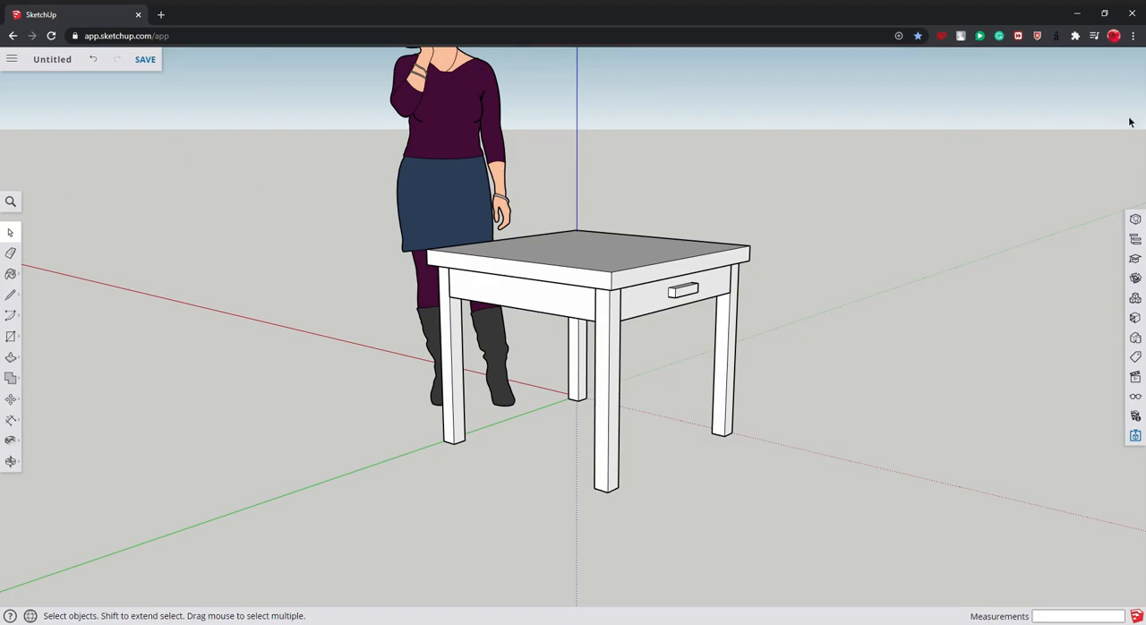